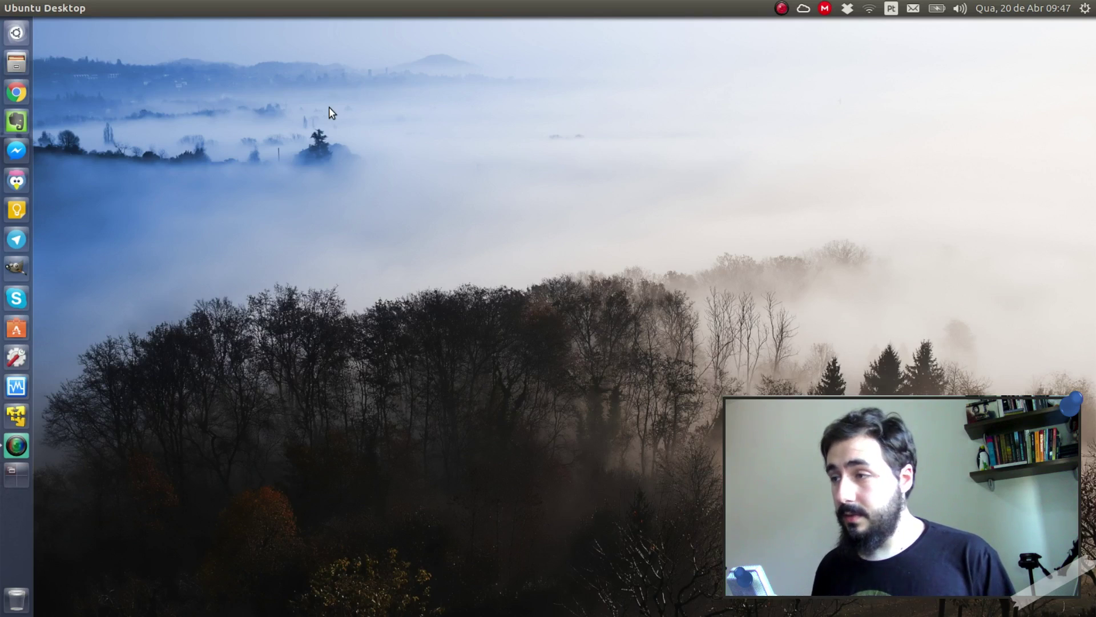
Open the information about this computer to examine the Ubuntu version and hardware overview.
{"action": "left_click", "coordinate": [1084, 8]}
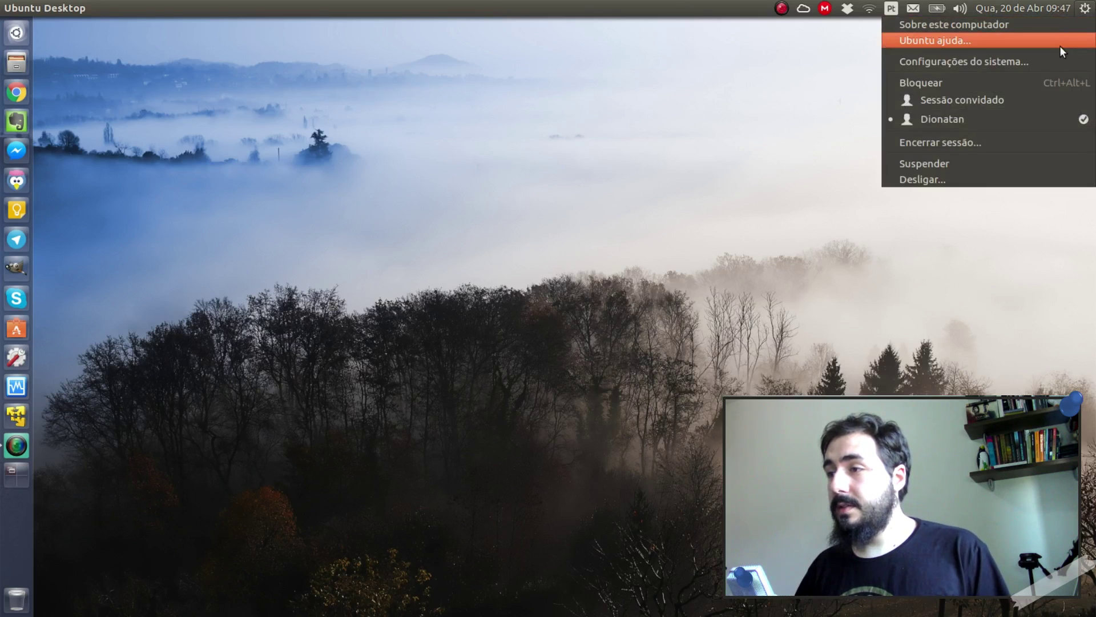
{"action": "left_click", "coordinate": [1050, 25]}
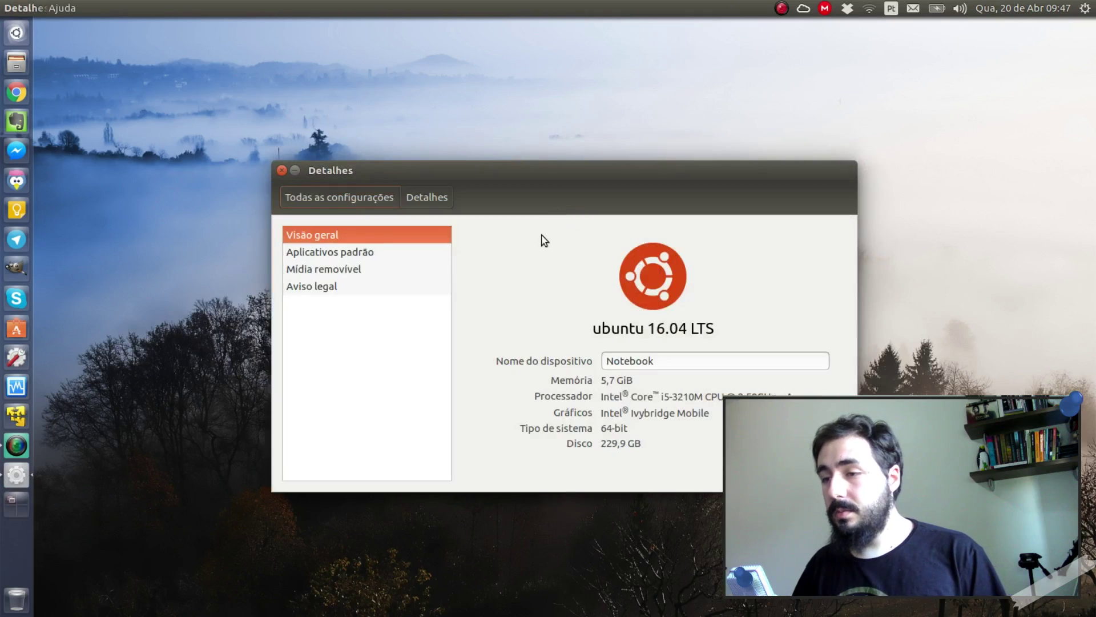
{"action": "left_click_drag", "start_coordinate": [564, 172], "coordinate": [535, 53]}
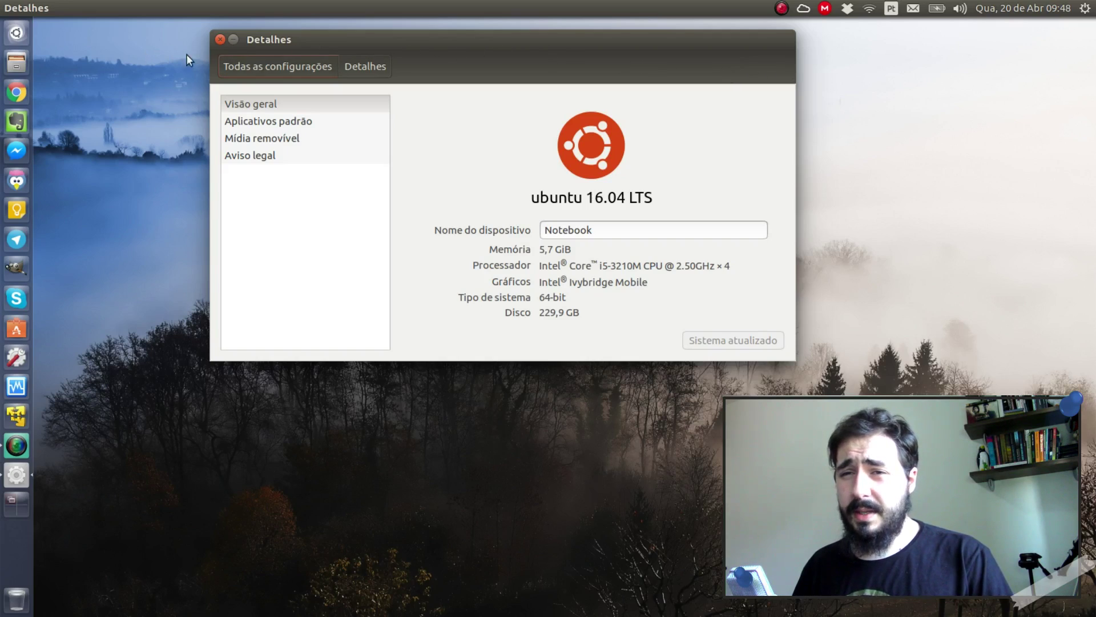
Find and open NVIDIA X Server Settings to view the PRIME GPU options, and close it together with the system details.
{"action": "key", "text": "super"}
{"action": "type", "text": "nvi"}
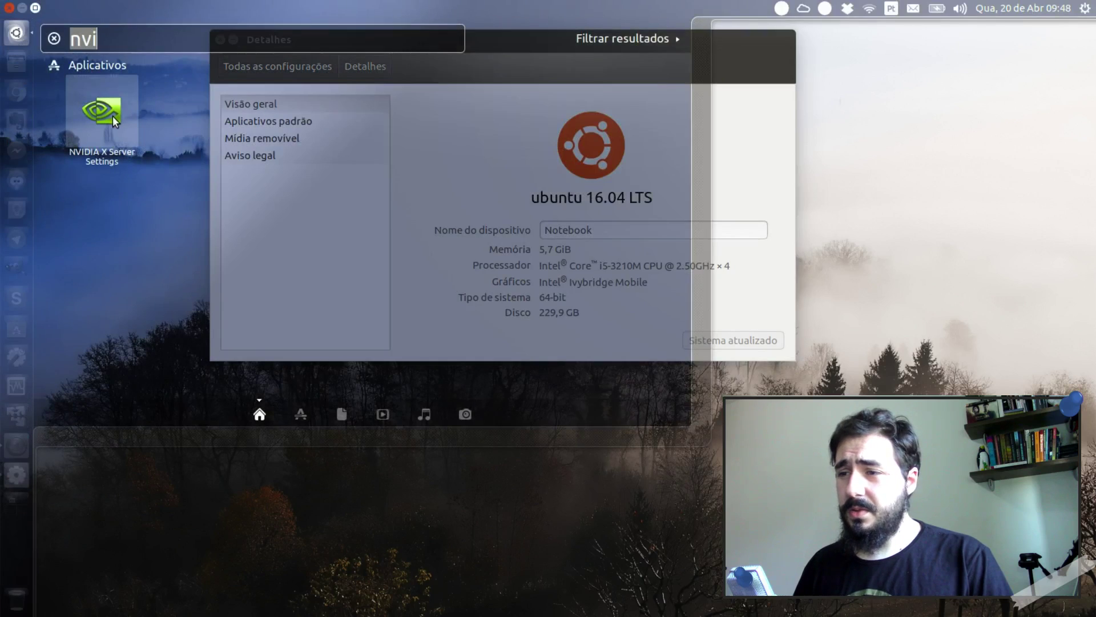
{"action": "key", "text": "Return"}
{"action": "left_click_drag", "start_coordinate": [719, 368], "coordinate": [640, 183]}
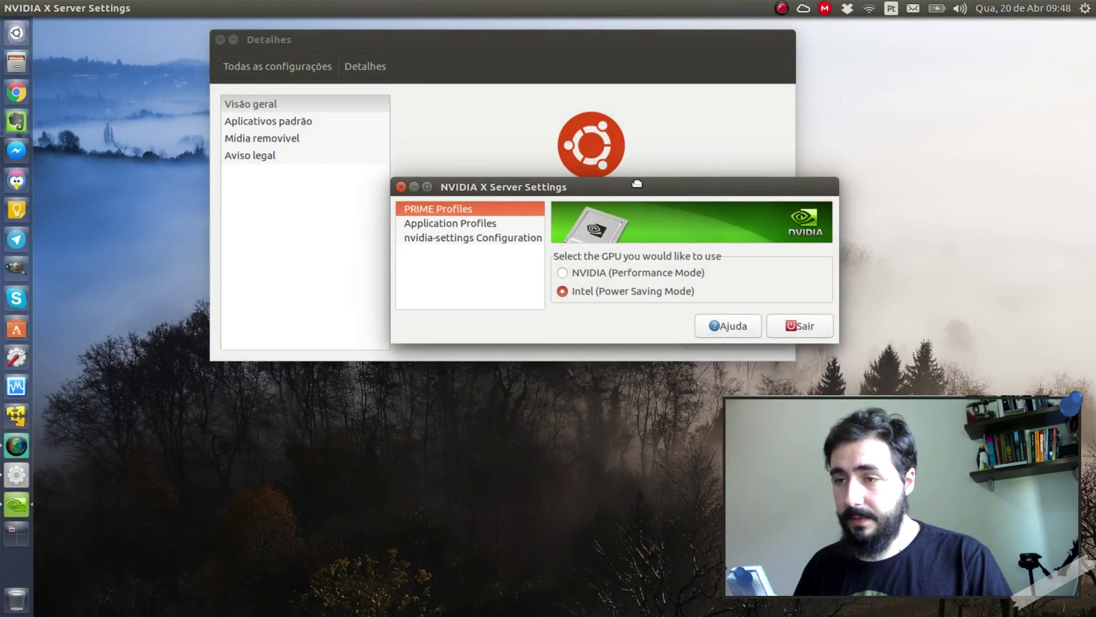
{"action": "left_click", "coordinate": [402, 187]}
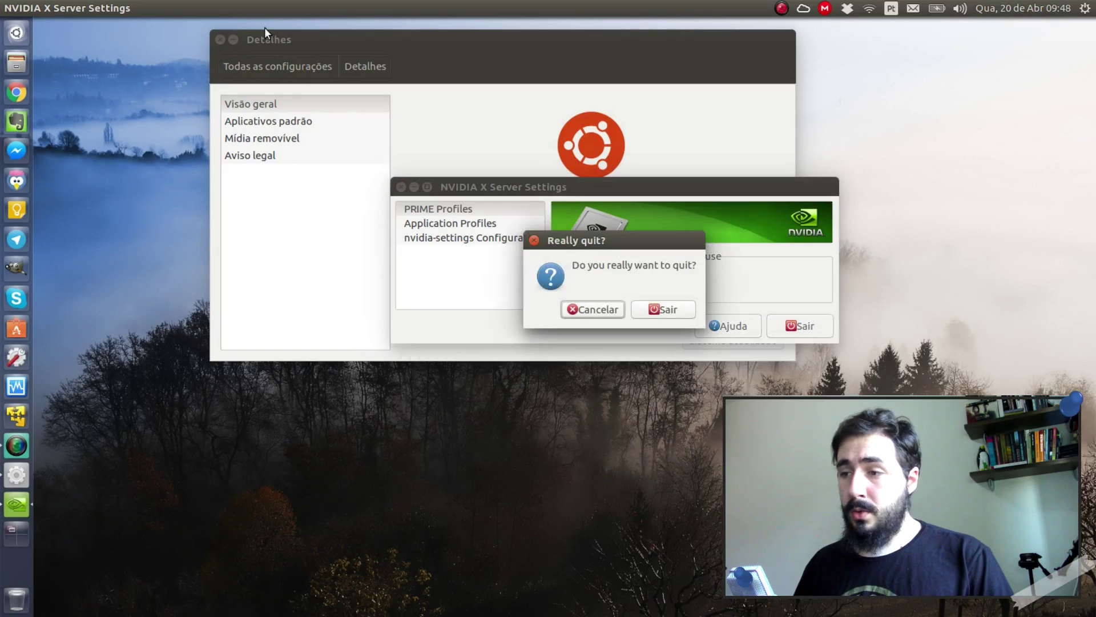
{"action": "left_click", "coordinate": [656, 311]}
{"action": "left_click", "coordinate": [220, 39]}
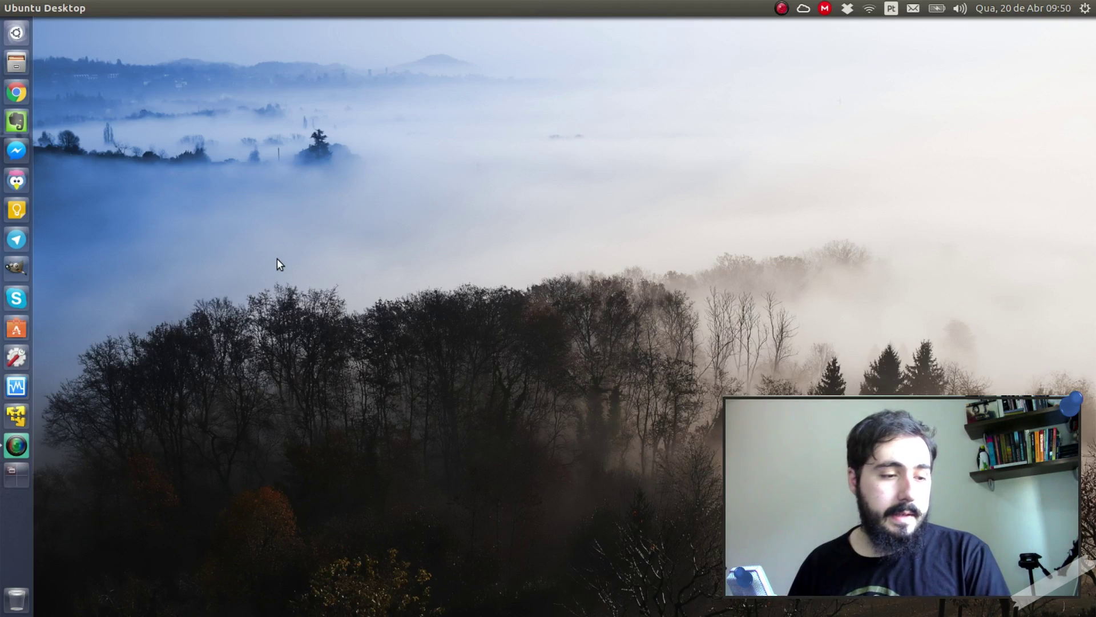
Open the desktop background settings and apply the purple Ubuntu (4096 × 2304) wallpaper.
{"action": "right_click", "coordinate": [474, 97]}
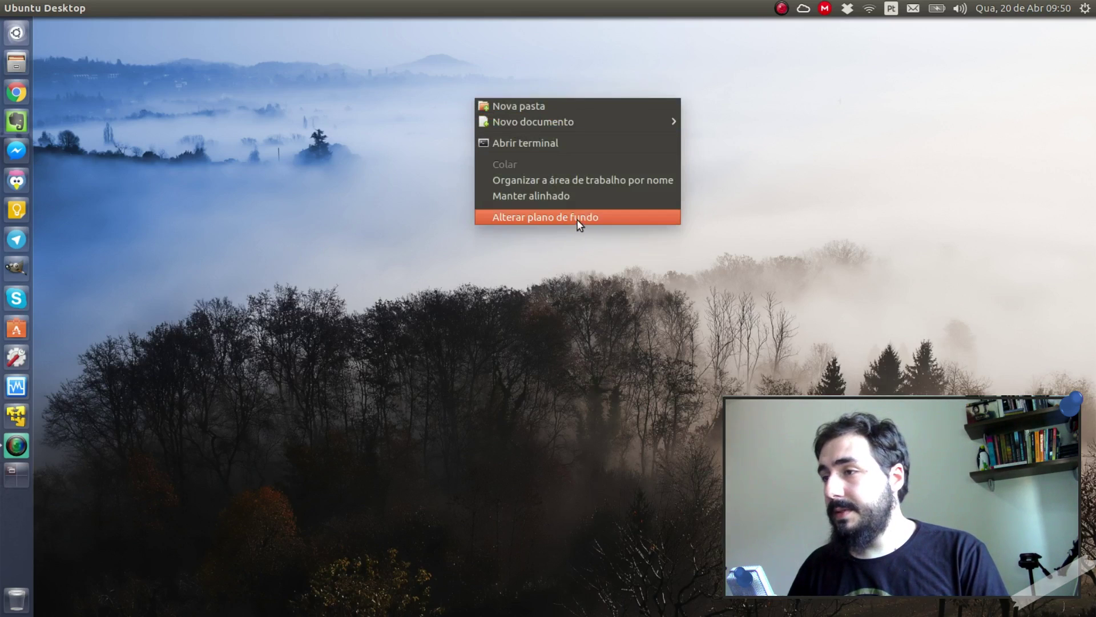
{"action": "left_click", "coordinate": [577, 224]}
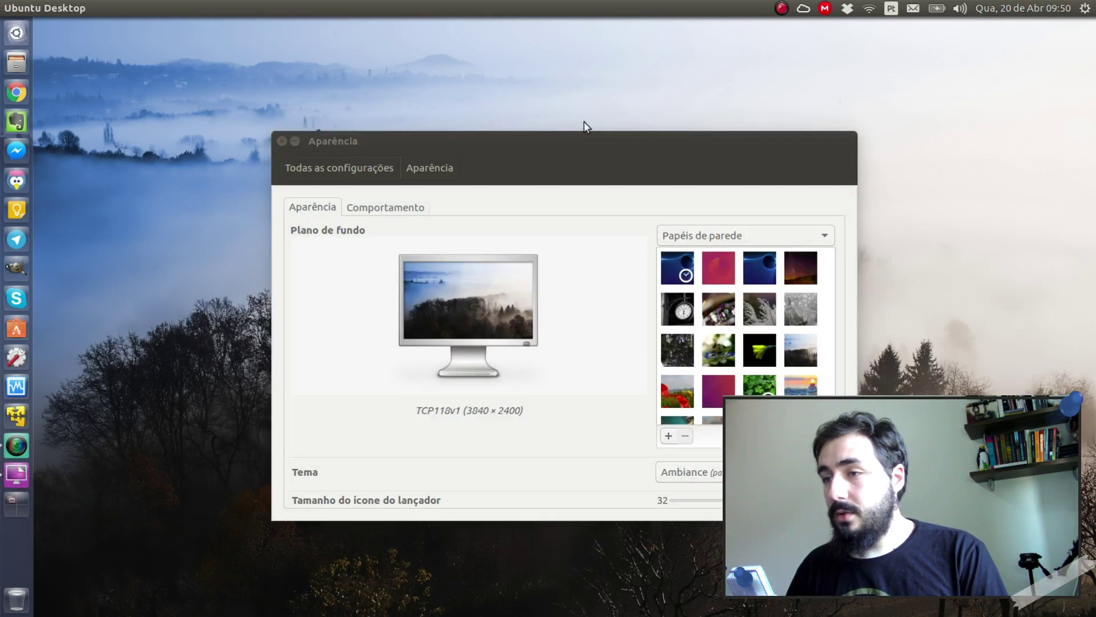
{"action": "left_click_drag", "start_coordinate": [582, 137], "coordinate": [495, 81]}
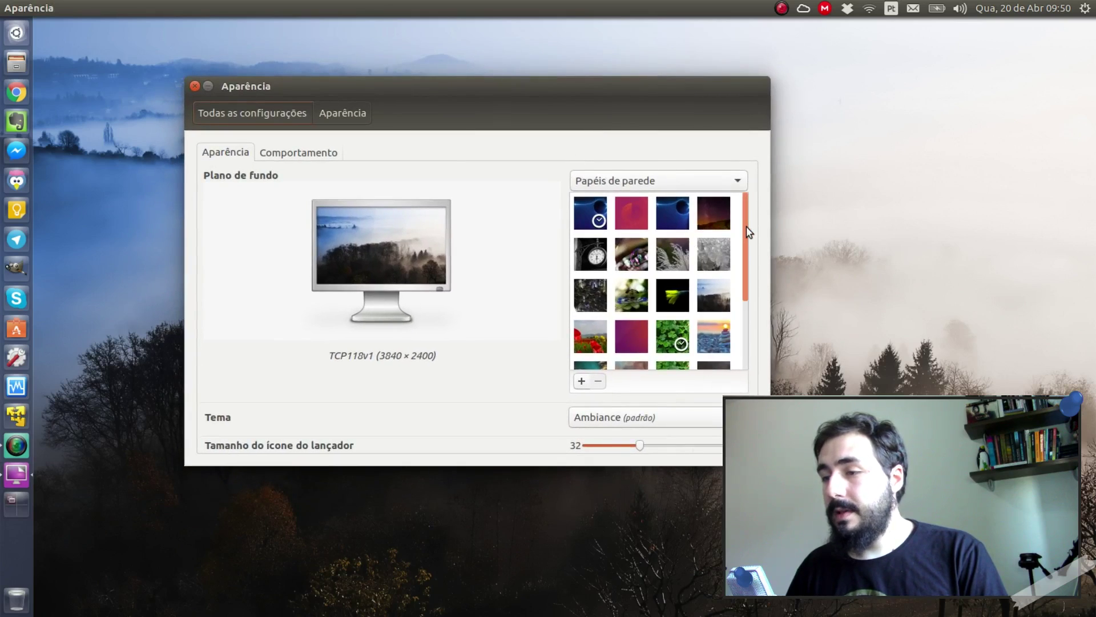
{"action": "mouse_move", "coordinate": [749, 232]}
{"action": "left_mouse_down"}
{"action": "mouse_move", "coordinate": [755, 340]}
{"action": "mouse_move", "coordinate": [756, 232]}
{"action": "left_mouse_up"}
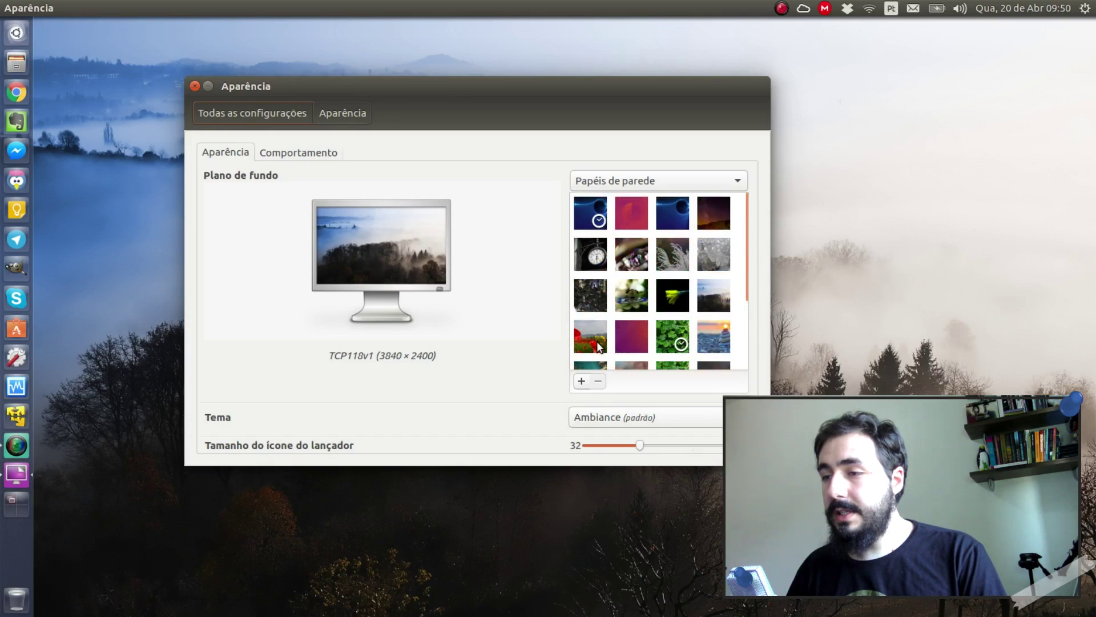
{"action": "left_click", "coordinate": [634, 341]}
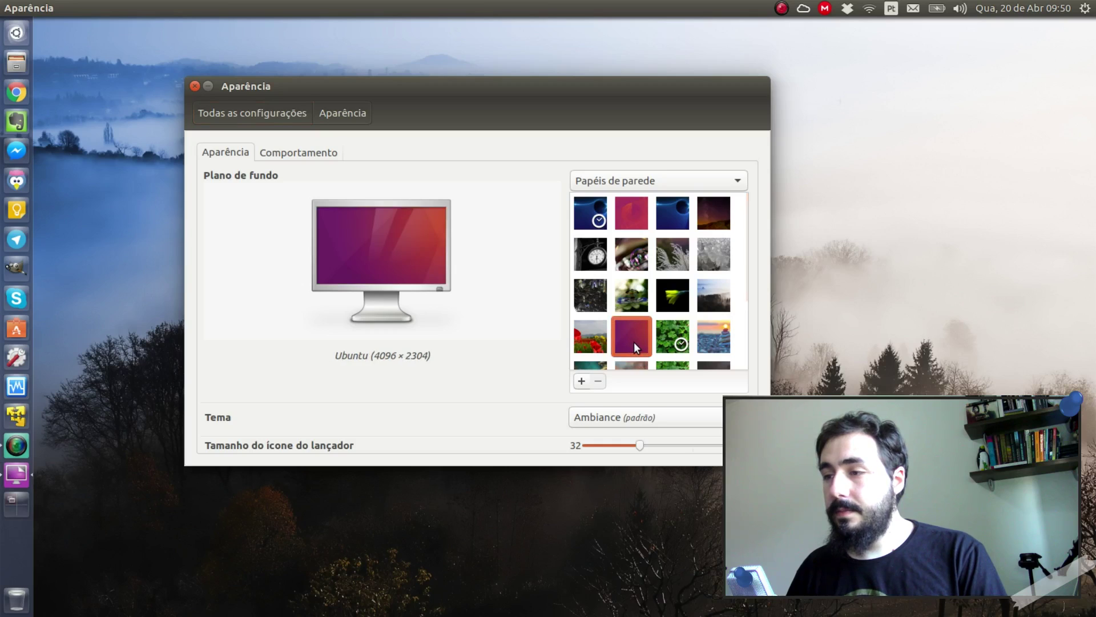
{"action": "left_click_drag", "start_coordinate": [759, 86], "coordinate": [745, 63]}
Try several bundled wallpapers in turn, including The Land of Edonias, passion flower and Dans ma bulle.
{"action": "left_click", "coordinate": [570, 306]}
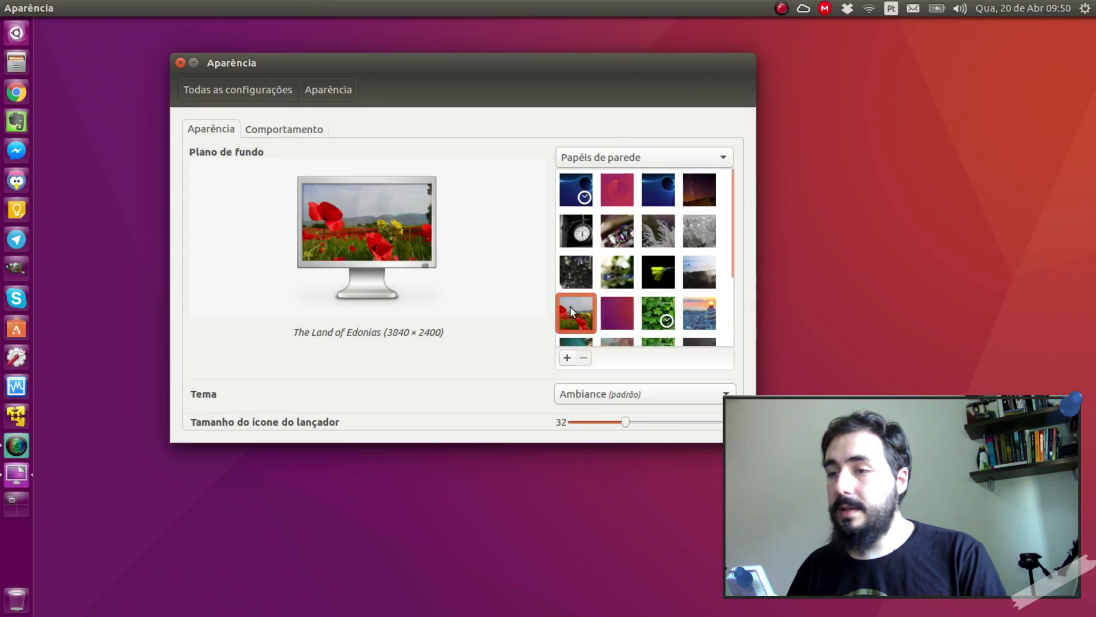
{"action": "left_click", "coordinate": [585, 269]}
{"action": "left_click", "coordinate": [618, 271]}
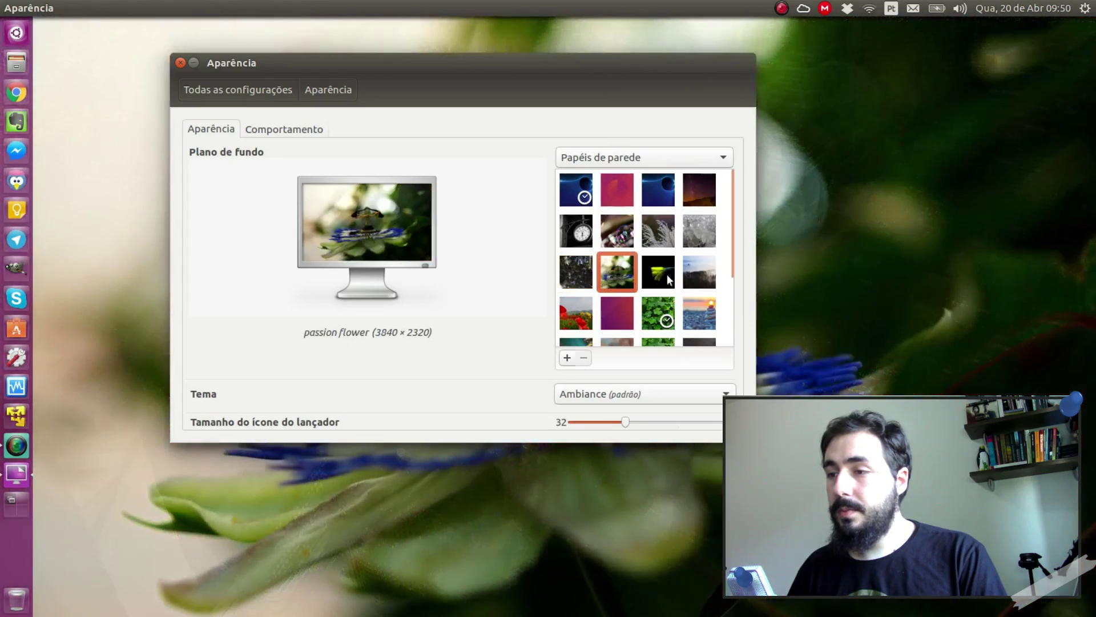
{"action": "left_click", "coordinate": [699, 272]}
{"action": "left_click", "coordinate": [690, 226]}
{"action": "left_click", "coordinate": [658, 231]}
{"action": "left_click", "coordinate": [617, 230]}
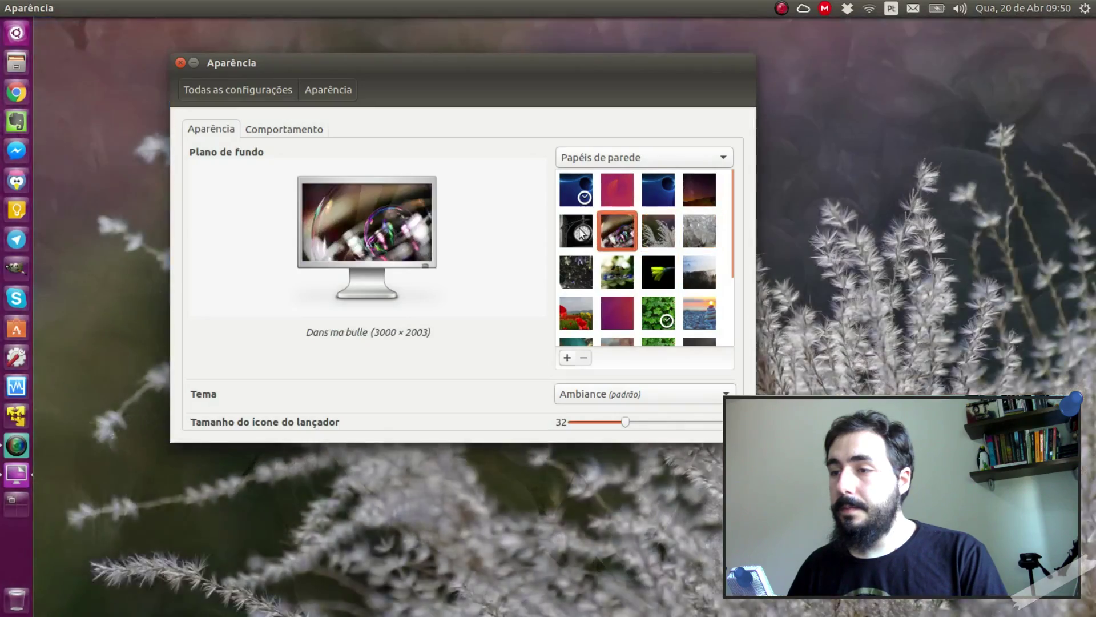
Try the wallpapers from the first rows of the collection, ending with Cielo estrellado.
{"action": "left_click", "coordinate": [576, 231]}
{"action": "left_click", "coordinate": [621, 192]}
{"action": "left_click", "coordinate": [651, 195]}
{"action": "left_click", "coordinate": [691, 192]}
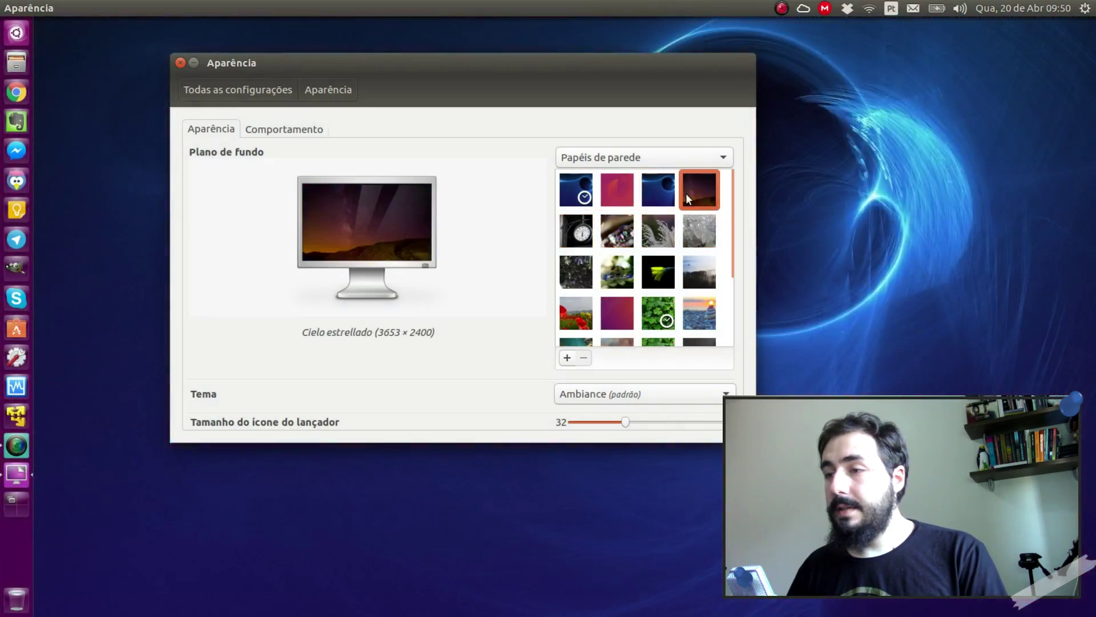
{"action": "left_click_drag", "start_coordinate": [683, 66], "coordinate": [704, 49]}
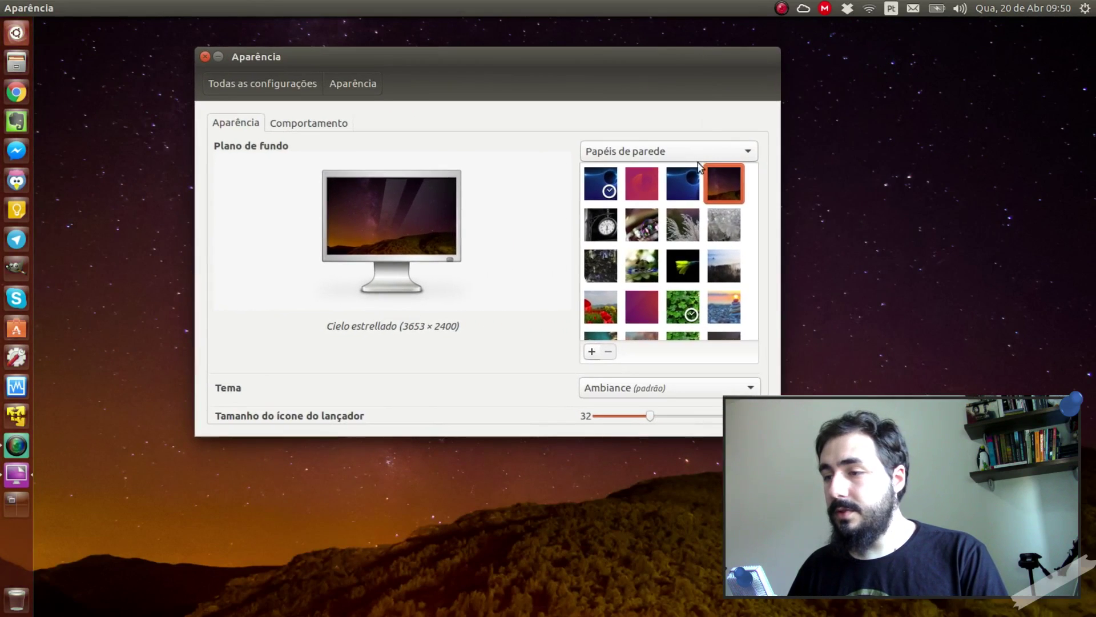
Browse the rest of the wallpaper collection and apply the Night lights image.
{"action": "scroll", "coordinate": [700, 197], "scroll_direction": "down", "scroll_amount": 4}
{"action": "scroll", "coordinate": [649, 242], "scroll_direction": "up", "scroll_amount": 3}
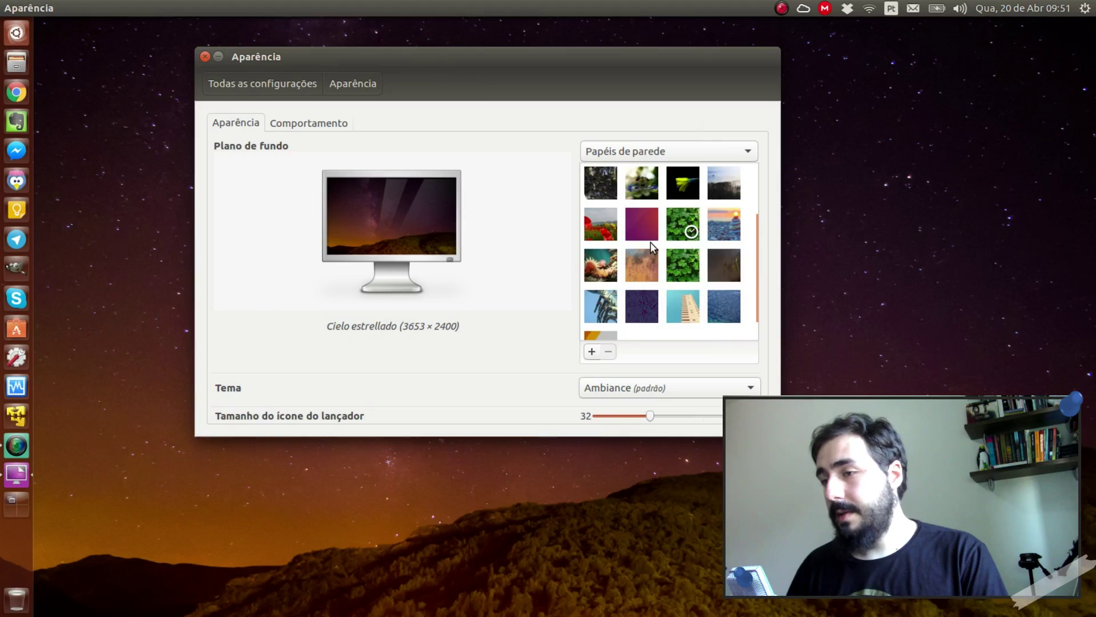
{"action": "scroll", "coordinate": [661, 239], "scroll_direction": "up", "scroll_amount": 1}
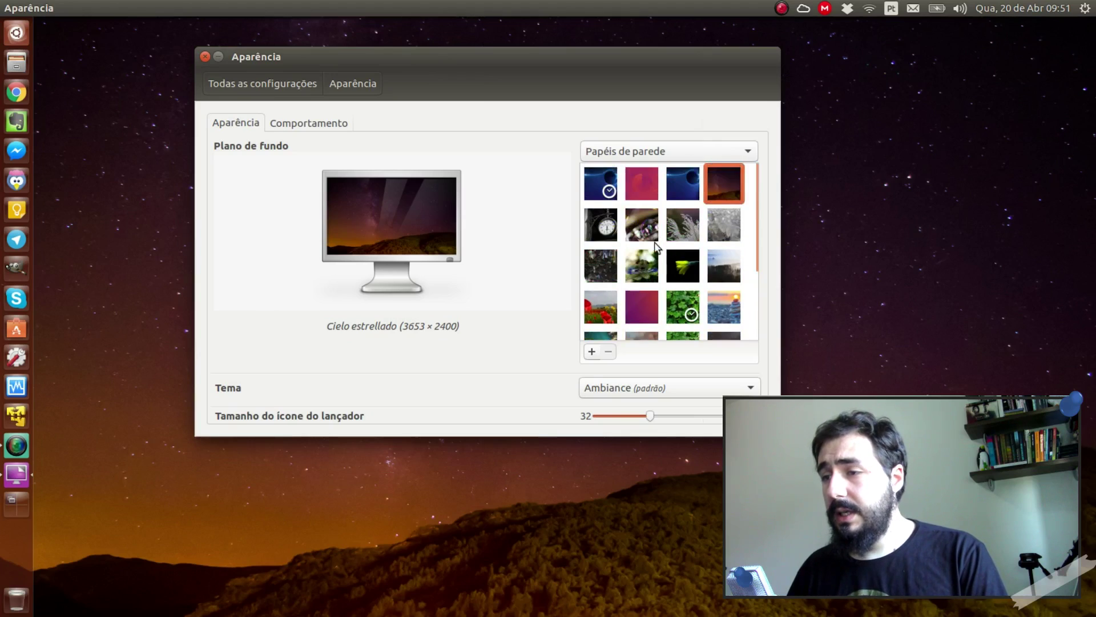
{"action": "left_click", "coordinate": [609, 262]}
{"action": "scroll", "coordinate": [664, 248], "scroll_direction": "down", "scroll_amount": 3}
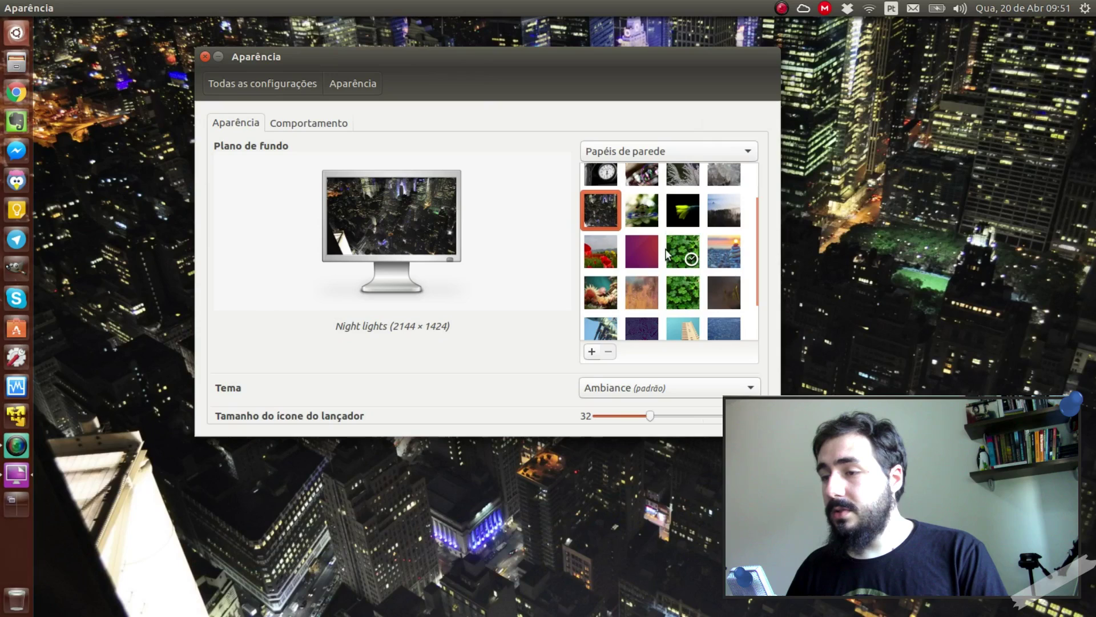
{"action": "scroll", "coordinate": [668, 254], "scroll_direction": "up", "scroll_amount": 3}
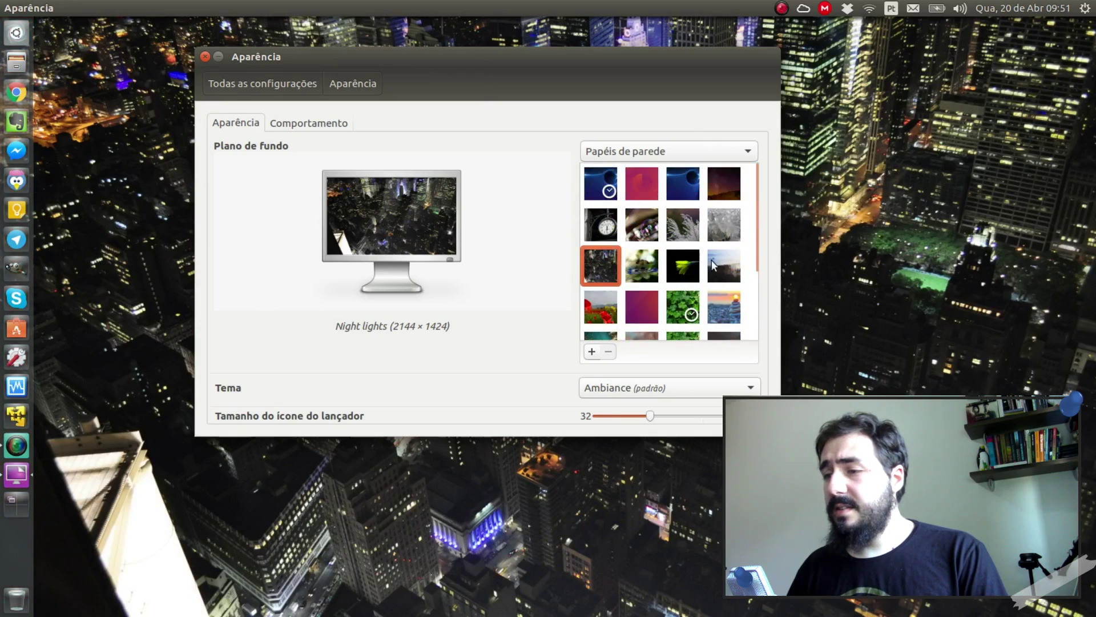
Set the TCP118v1 misty forest image as the wallpaper and close the system settings.
{"action": "left_click", "coordinate": [713, 264]}
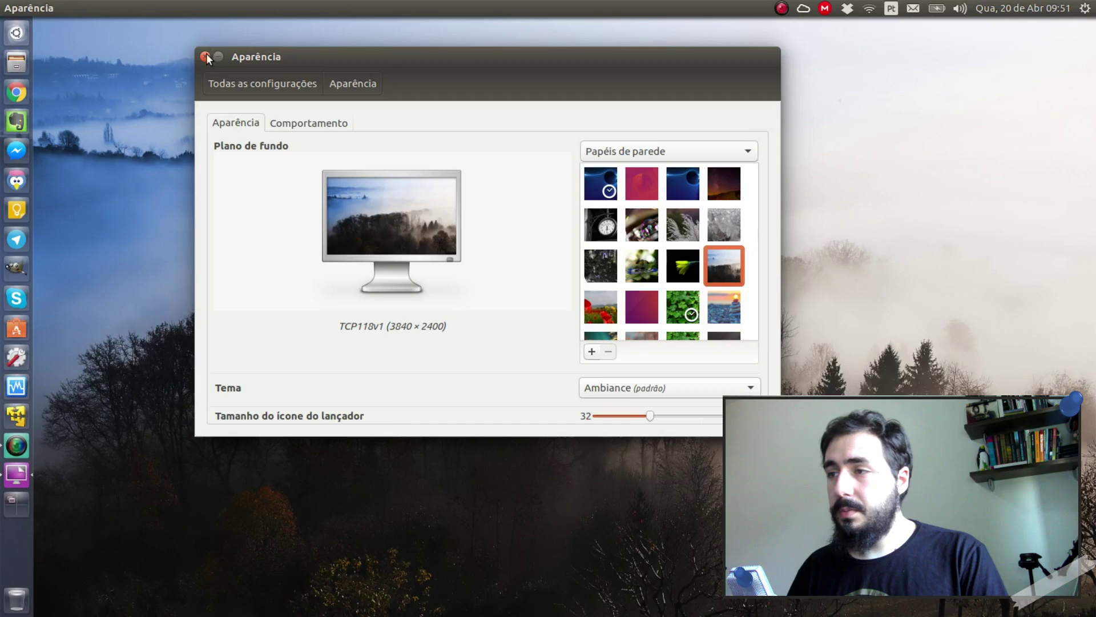
{"action": "left_click", "coordinate": [264, 84]}
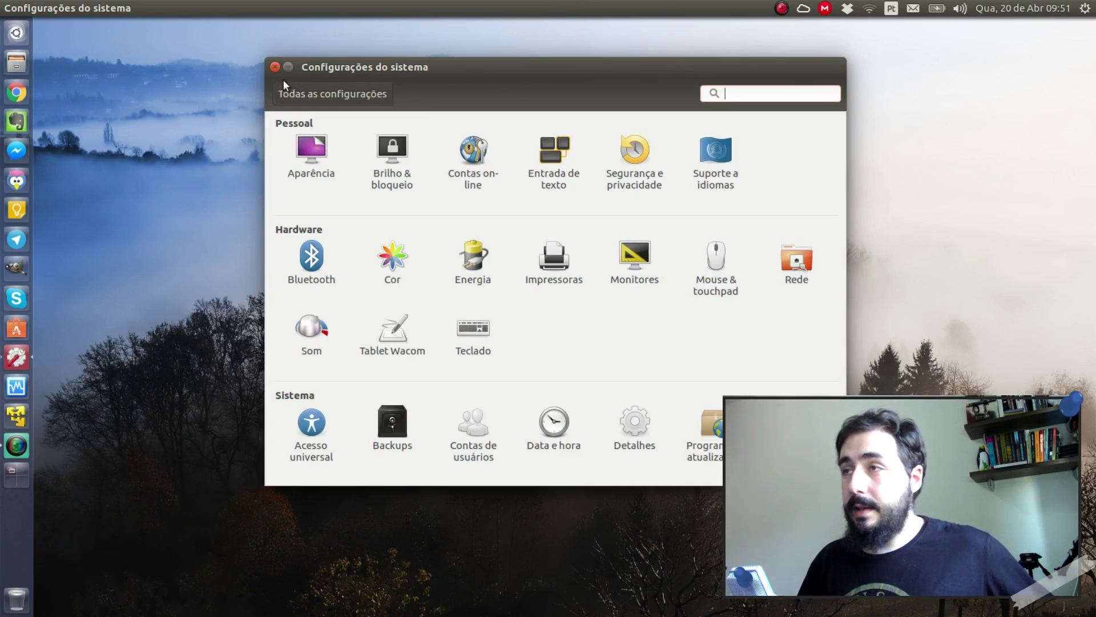
{"action": "left_click", "coordinate": [274, 66]}
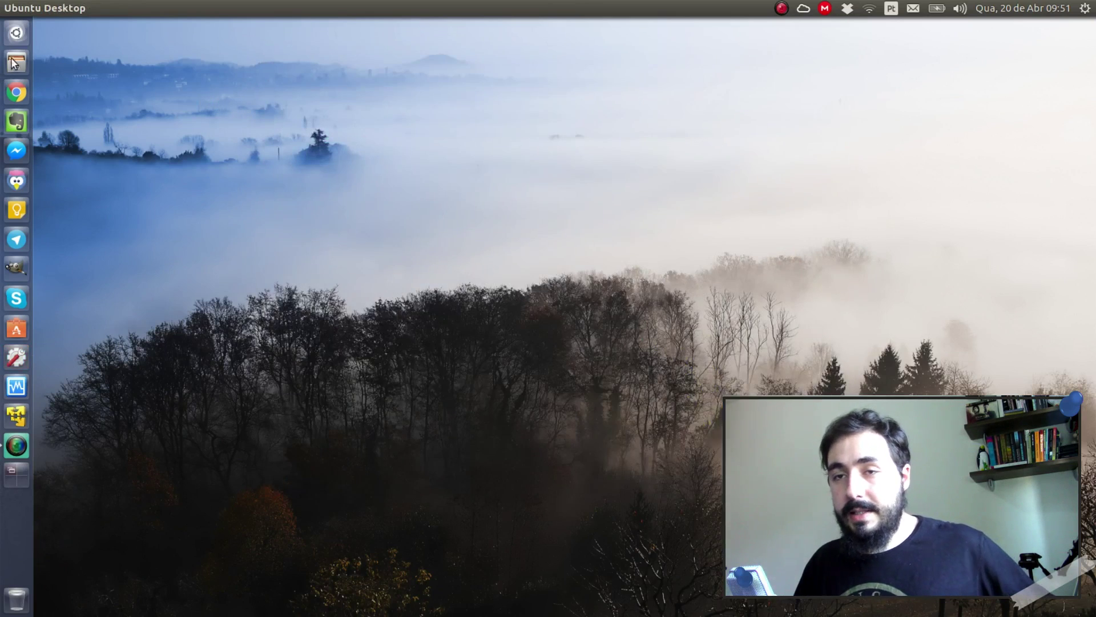
Find and open the Unity tweak tool (Ferramenta de ajuste do Unity) and show its launcher settings.
{"action": "left_click", "coordinate": [19, 40]}
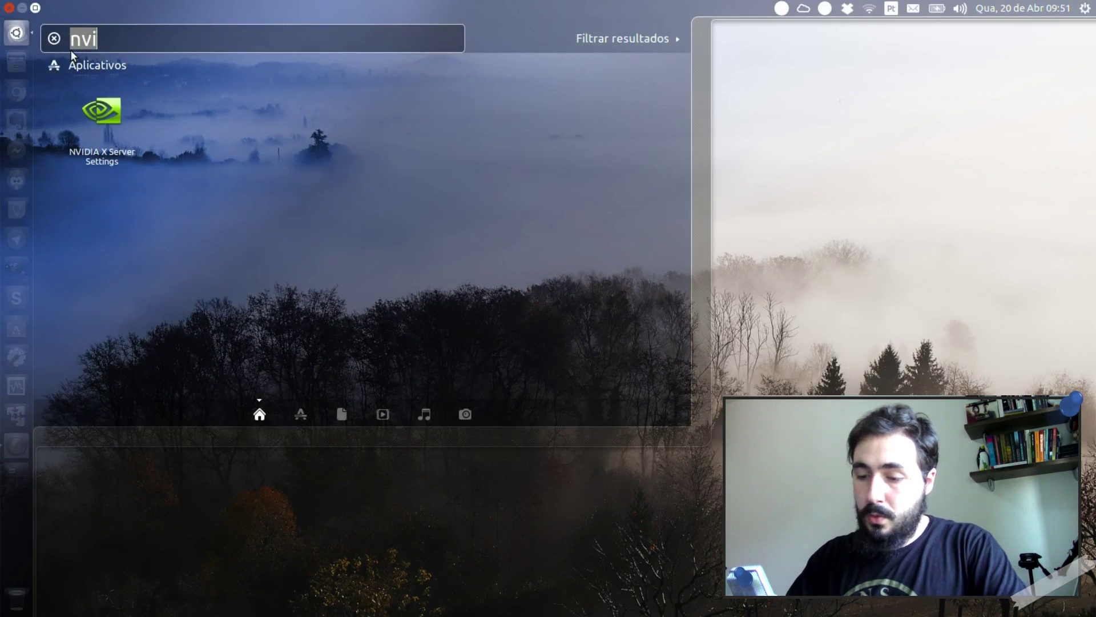
{"action": "type", "text": "un"}
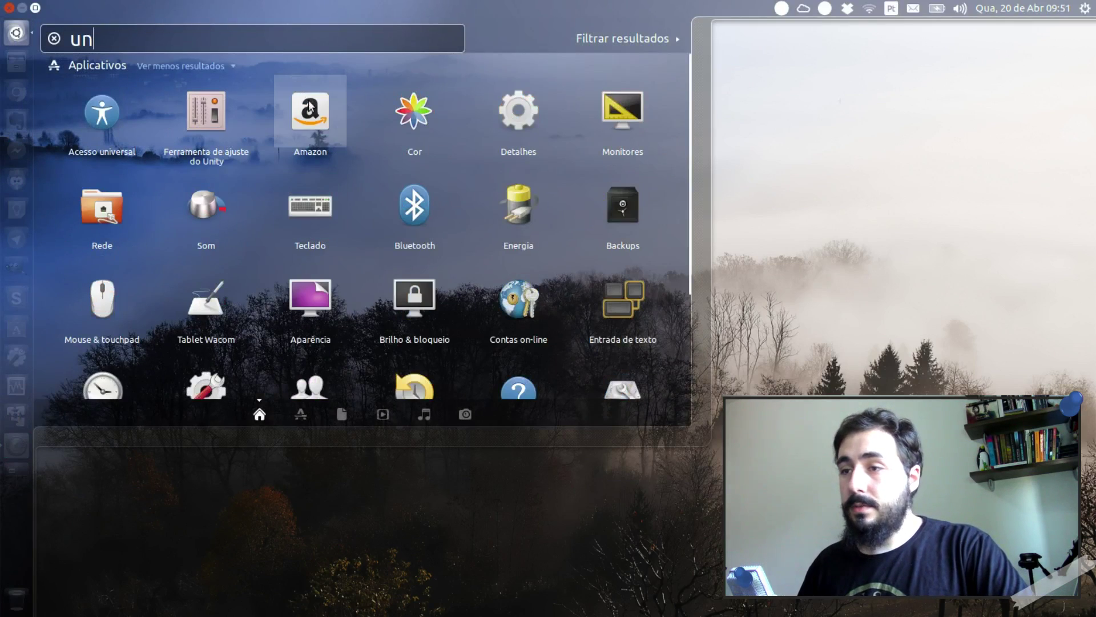
{"action": "left_click", "coordinate": [209, 117]}
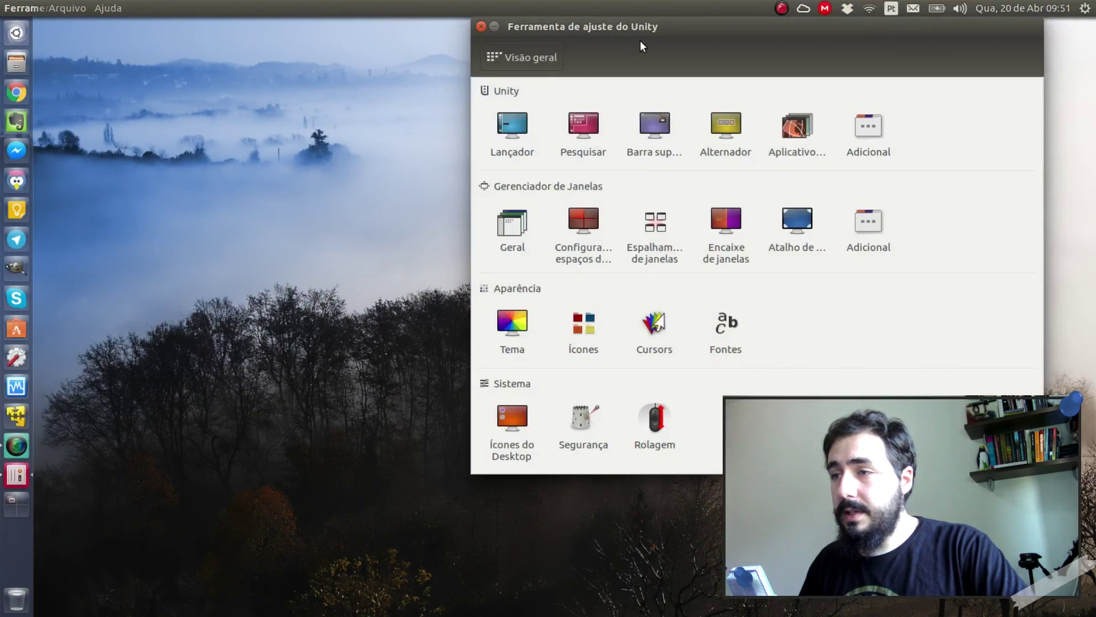
{"action": "left_click_drag", "start_coordinate": [639, 41], "coordinate": [471, 79]}
{"action": "left_click", "coordinate": [366, 157]}
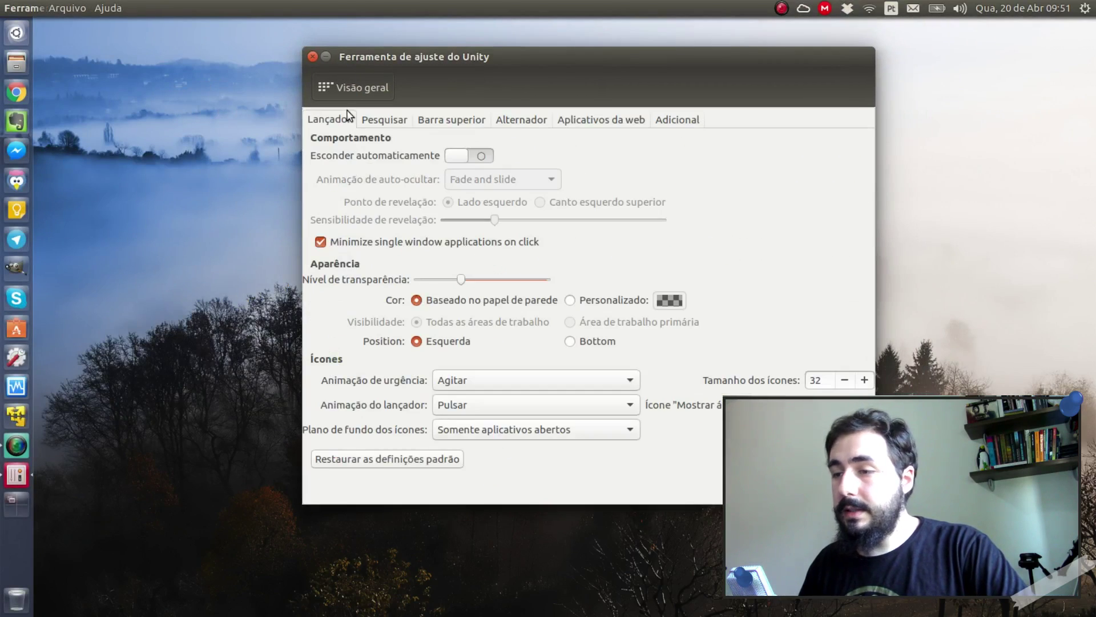
Set the launcher position to Bottom and try it out by opening the home folder, the Dash and the trash.
{"action": "left_click", "coordinate": [606, 341]}
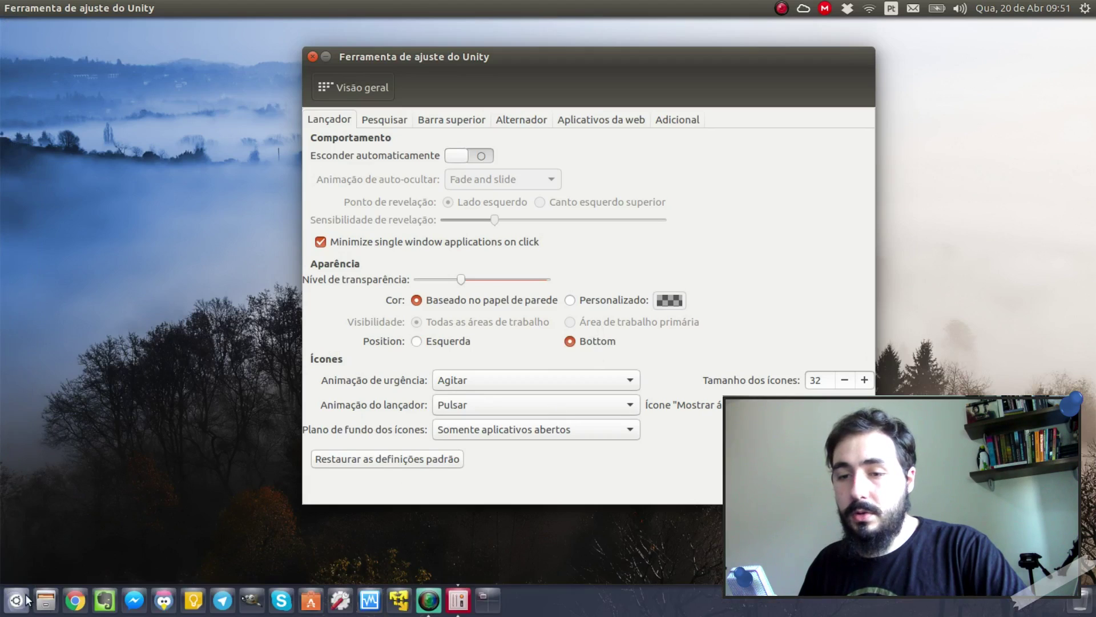
{"action": "left_click", "coordinate": [45, 600]}
{"action": "left_click_drag", "start_coordinate": [626, 122], "coordinate": [490, 76]}
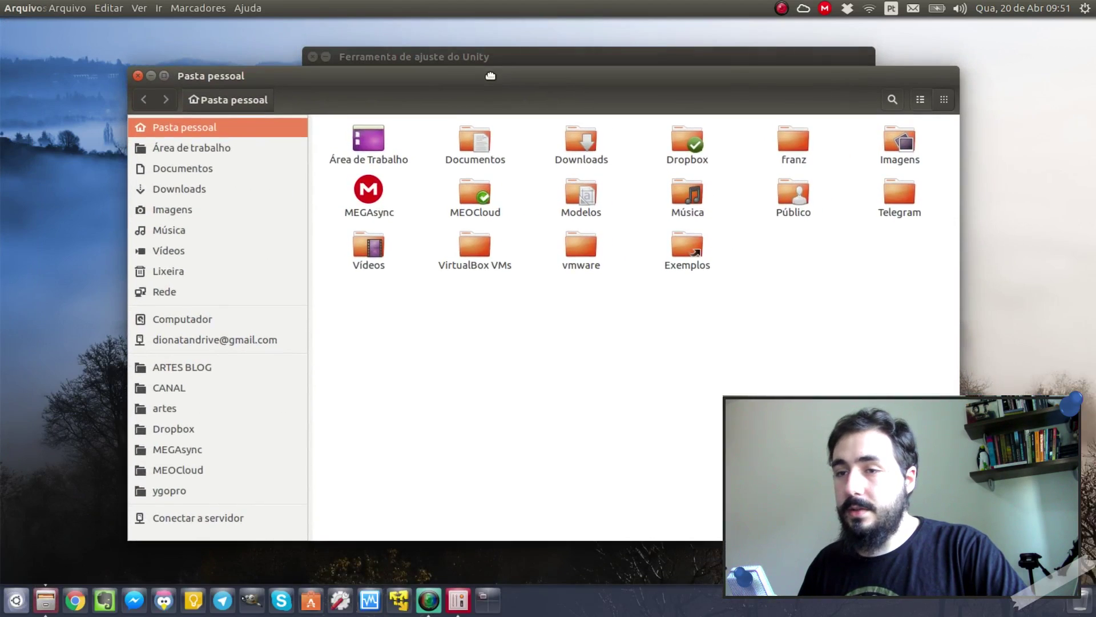
{"action": "left_click", "coordinate": [16, 600]}
{"action": "type", "text": "un"}
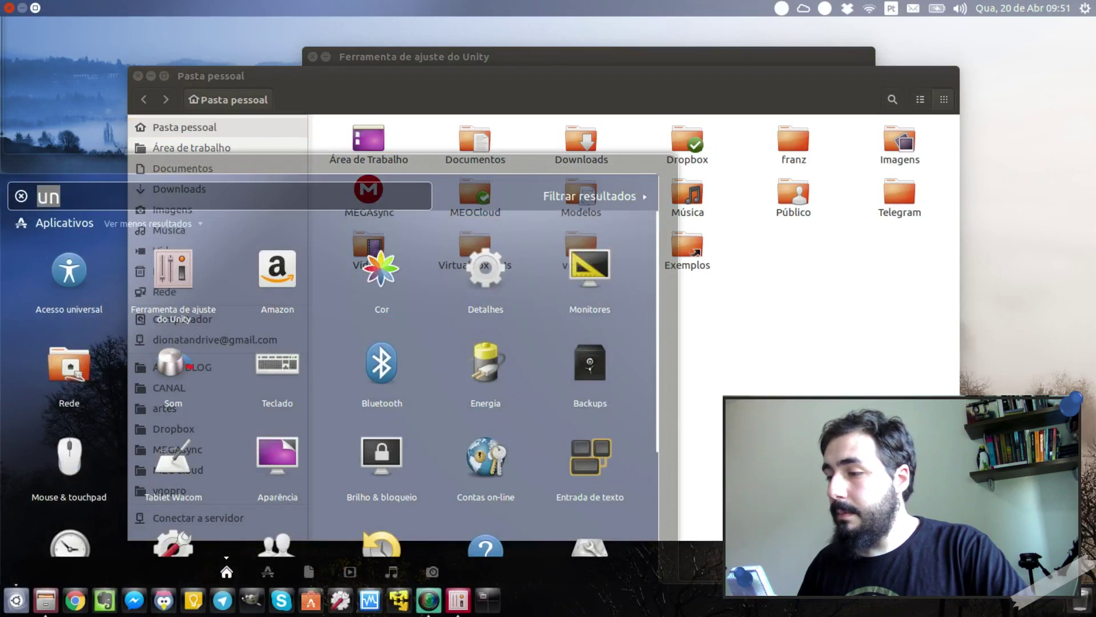
{"action": "left_click", "coordinate": [1073, 601]}
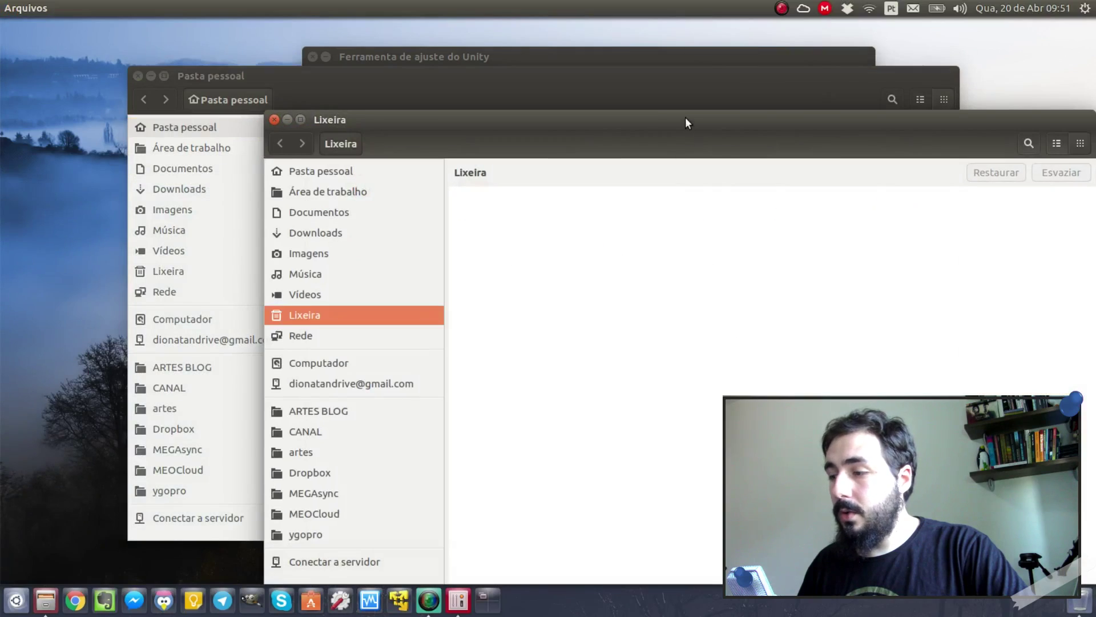
{"action": "left_click_drag", "start_coordinate": [685, 123], "coordinate": [536, 80]}
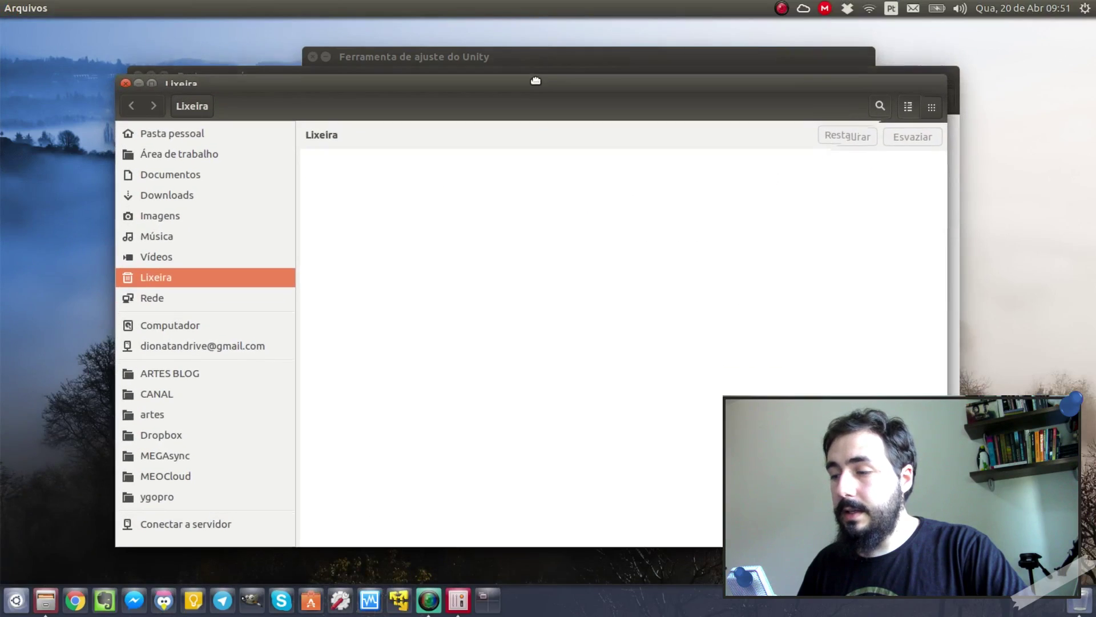
Close both file manager windows and set the launcher position to Esquerda.
{"action": "left_click", "coordinate": [125, 79]}
{"action": "left_click", "coordinate": [133, 74]}
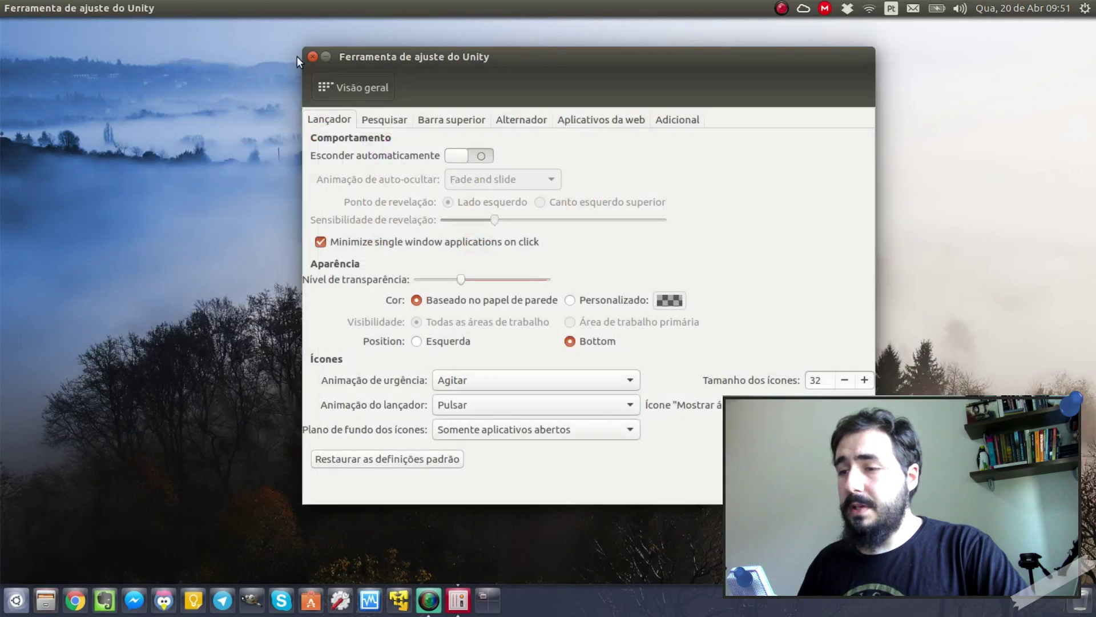
{"action": "left_click", "coordinate": [438, 344]}
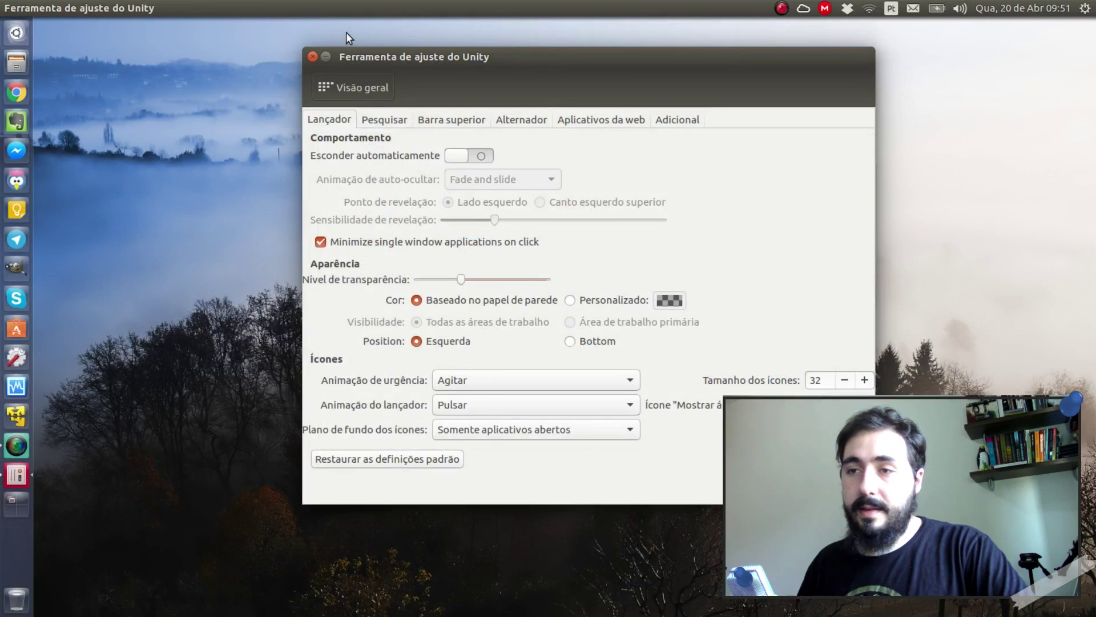
Close the Unity tweak tool, open the trash and the home folder from the launcher, and close both windows.
{"action": "left_click", "coordinate": [314, 56]}
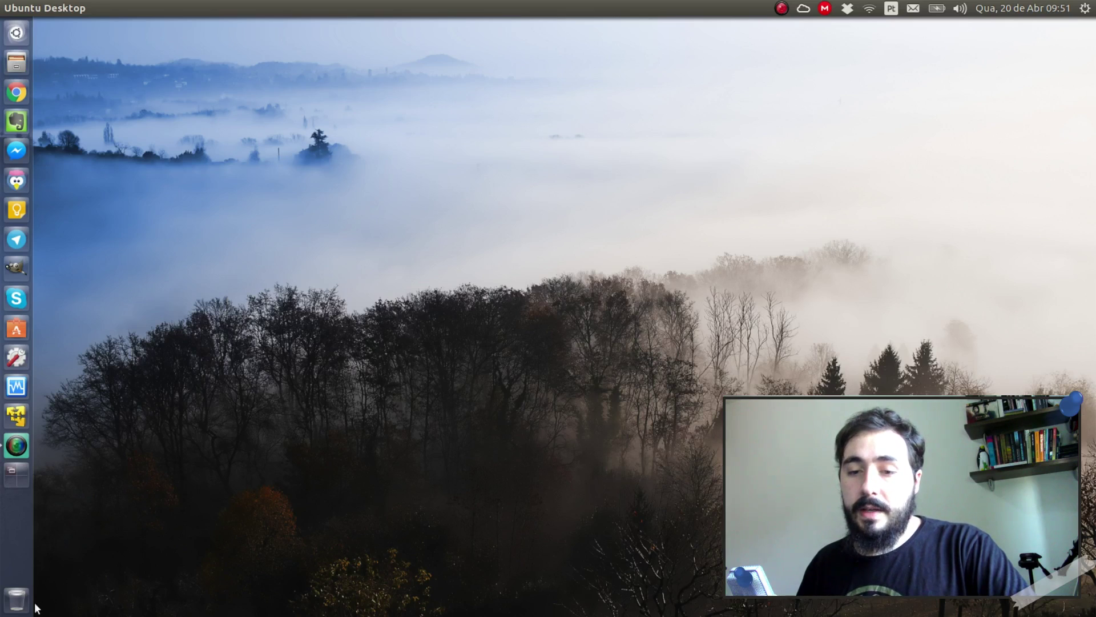
{"action": "left_click", "coordinate": [16, 599]}
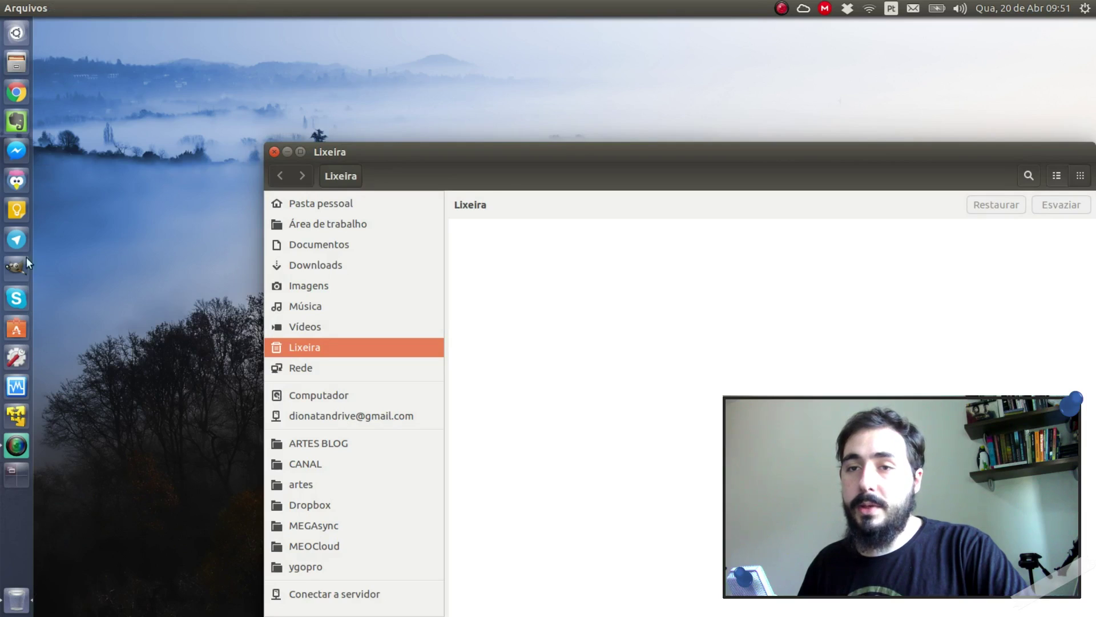
{"action": "left_click", "coordinate": [20, 66]}
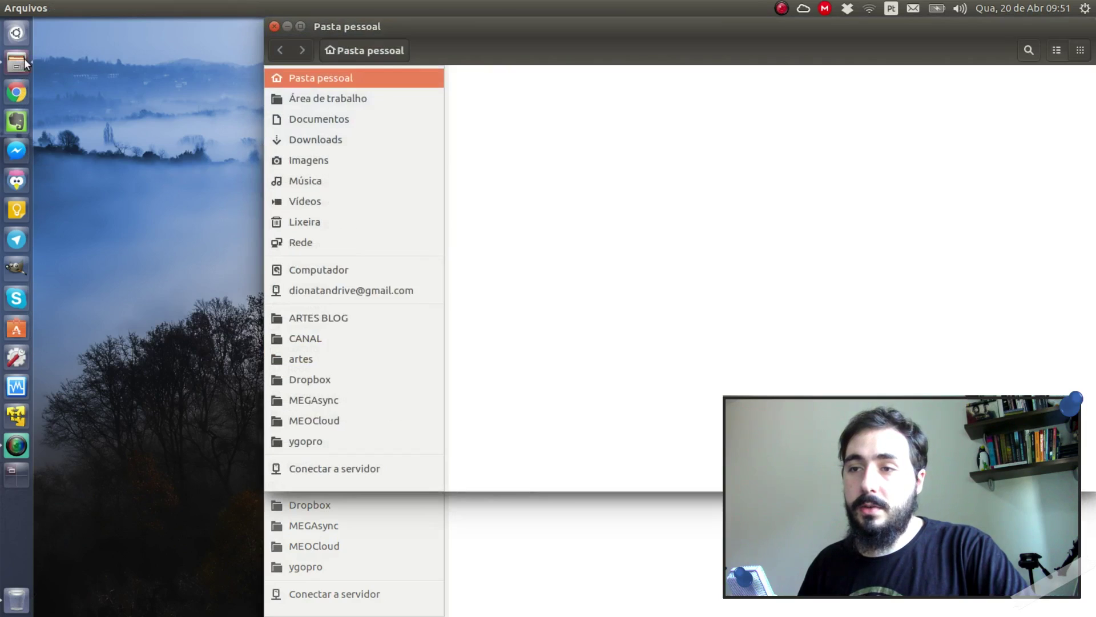
{"action": "left_click", "coordinate": [275, 24]}
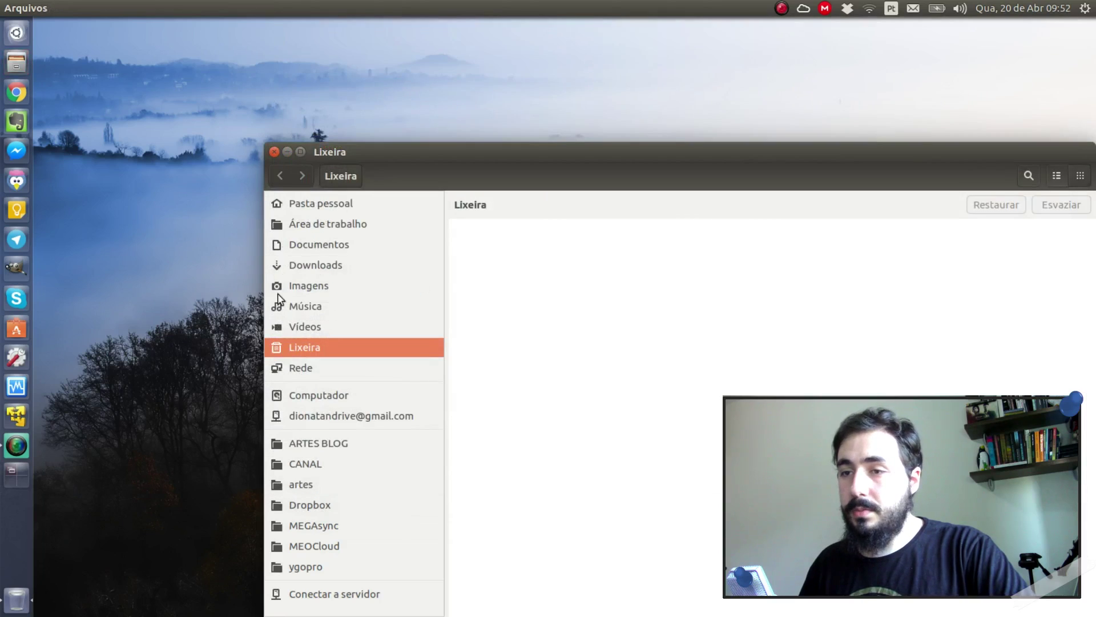
{"action": "left_click", "coordinate": [274, 152]}
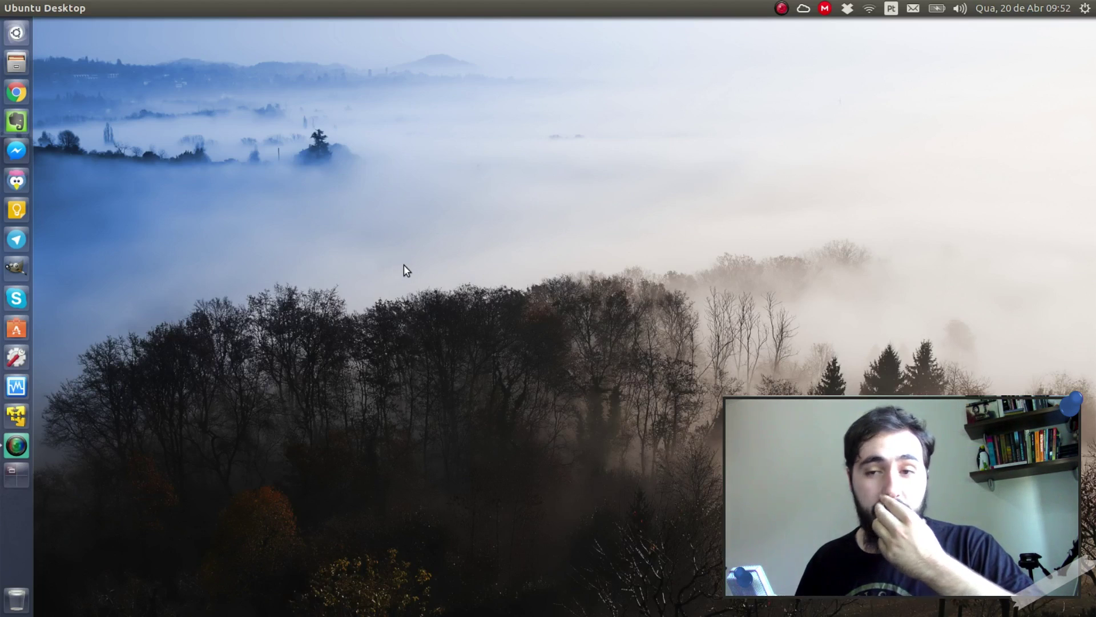
Open the home folder, peek at the Dash, and shorten the folder window to try scrolling its sidebar.
{"action": "left_click", "coordinate": [18, 57]}
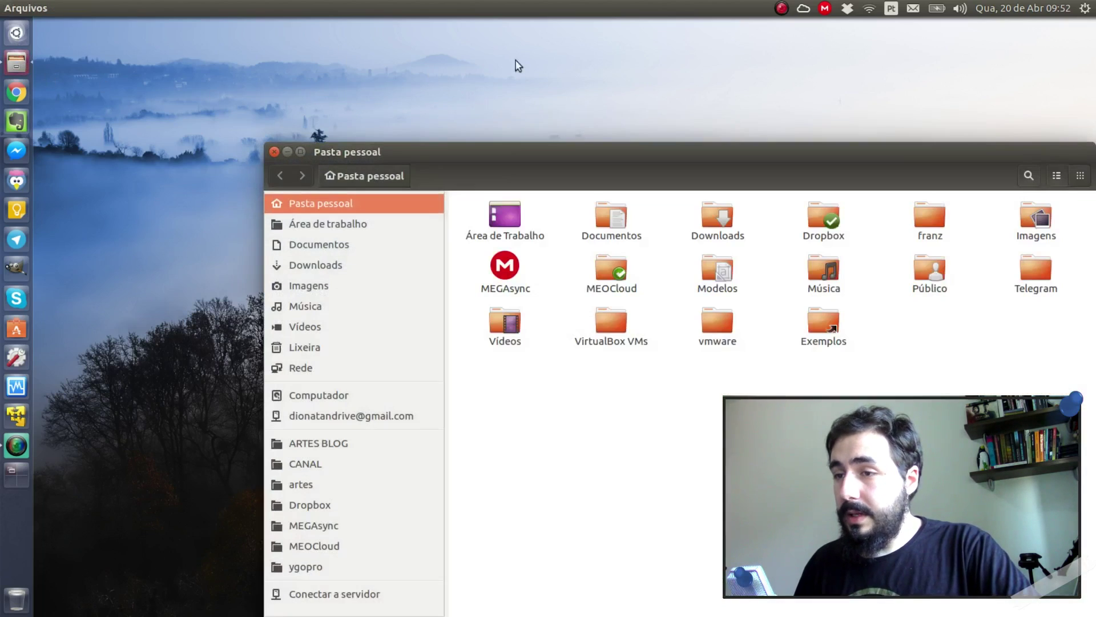
{"action": "key", "text": "super"}
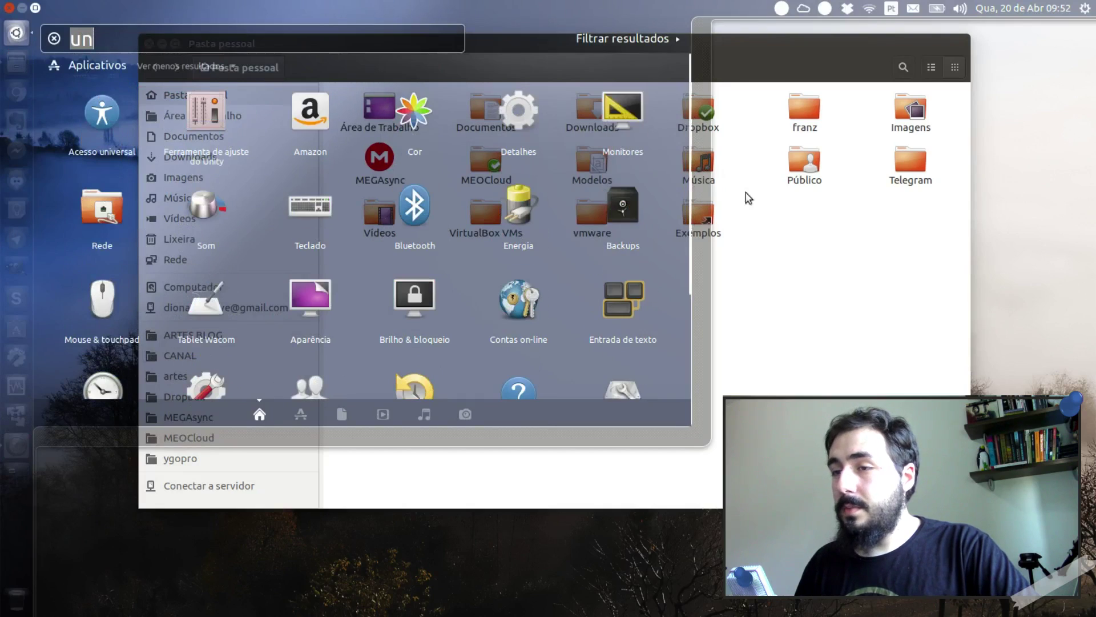
{"action": "key", "text": "super"}
{"action": "left_click_drag", "start_coordinate": [456, 41], "coordinate": [457, 275]}
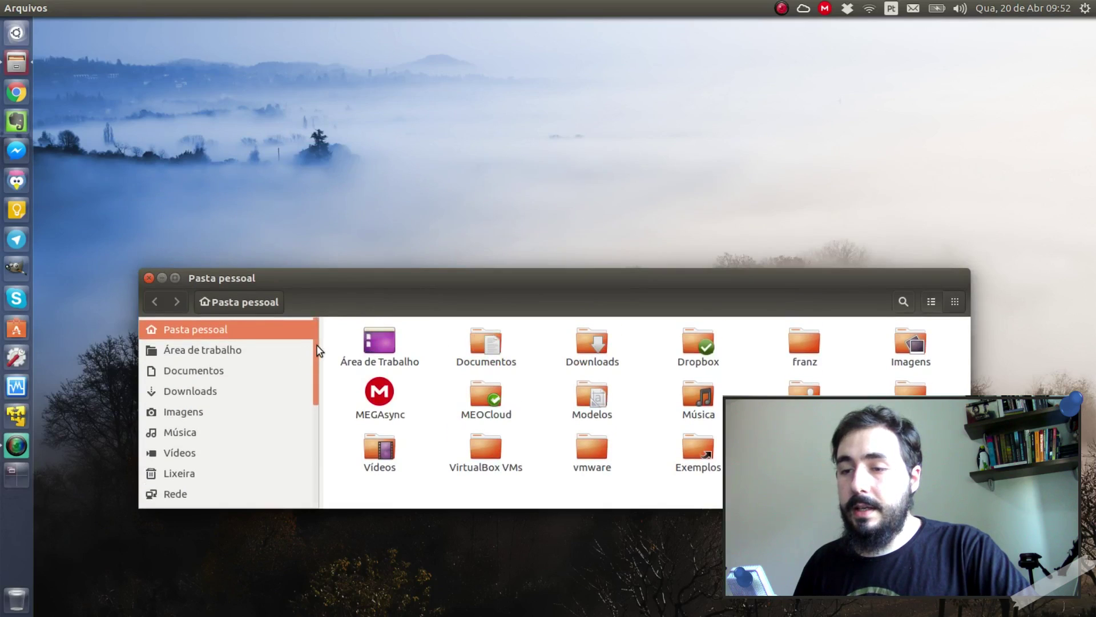
{"action": "scroll", "coordinate": [316, 350], "scroll_direction": "down", "scroll_amount": 6}
{"action": "left_click_drag", "start_coordinate": [319, 465], "coordinate": [357, 283]}
Make the home folder window taller, show how its sidebar scrollbar behaves, and close the window.
{"action": "left_click_drag", "start_coordinate": [543, 271], "coordinate": [512, 74]}
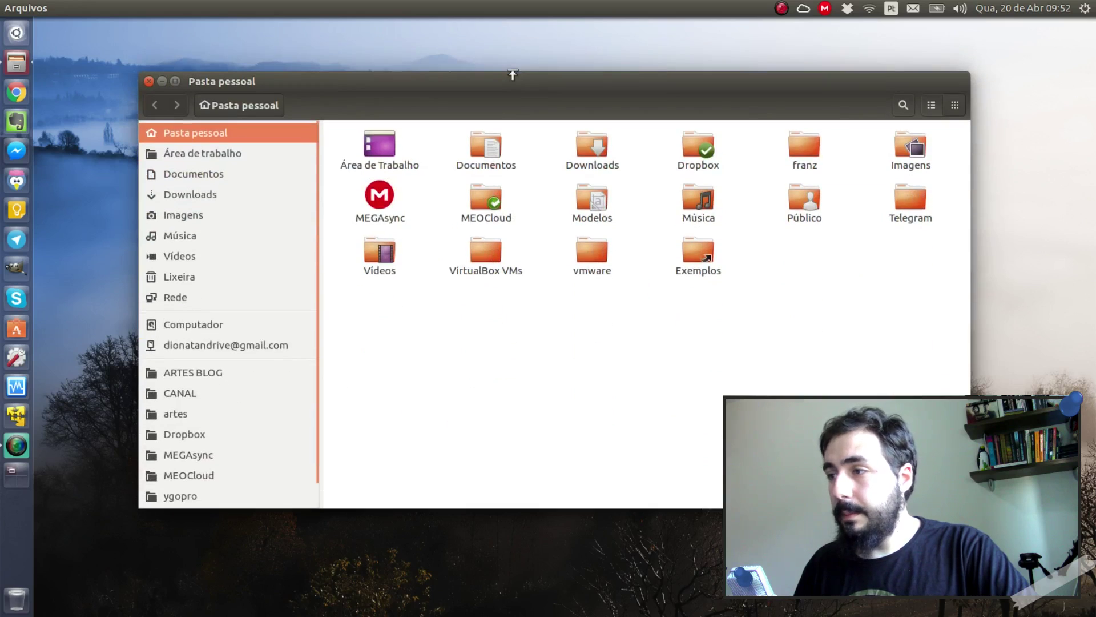
{"action": "mouse_move", "coordinate": [315, 184]}
{"action": "left_mouse_down"}
{"action": "mouse_move", "coordinate": [318, 196]}
{"action": "mouse_move", "coordinate": [325, 164]}
{"action": "left_mouse_up"}
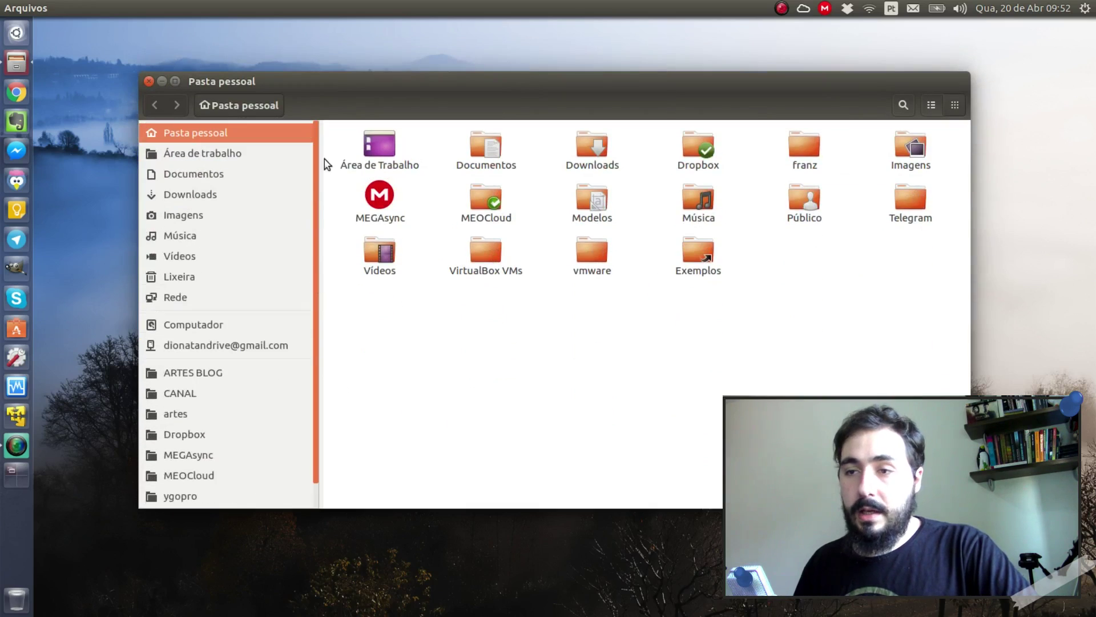
{"action": "left_click_drag", "start_coordinate": [313, 252], "coordinate": [314, 299]}
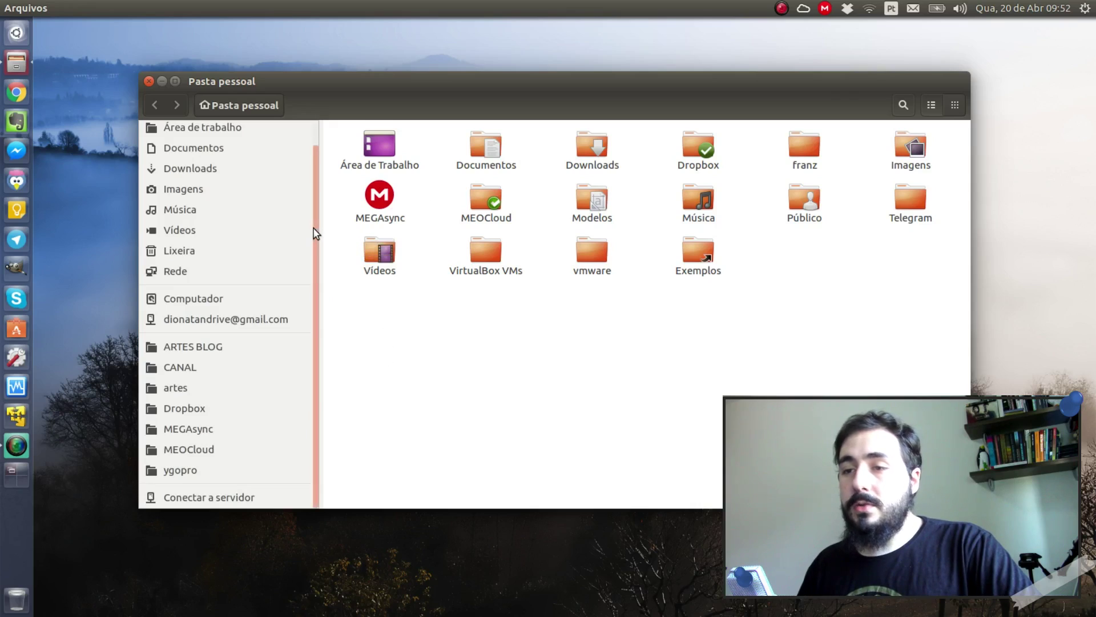
{"action": "left_click_drag", "start_coordinate": [314, 233], "coordinate": [322, 306]}
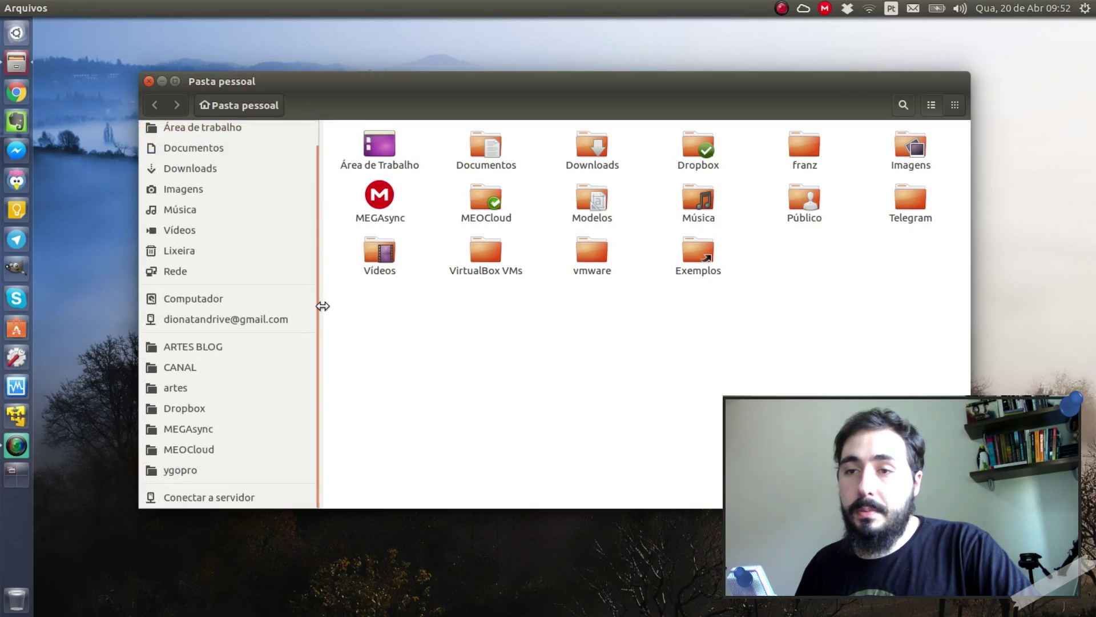
{"action": "left_click", "coordinate": [161, 80]}
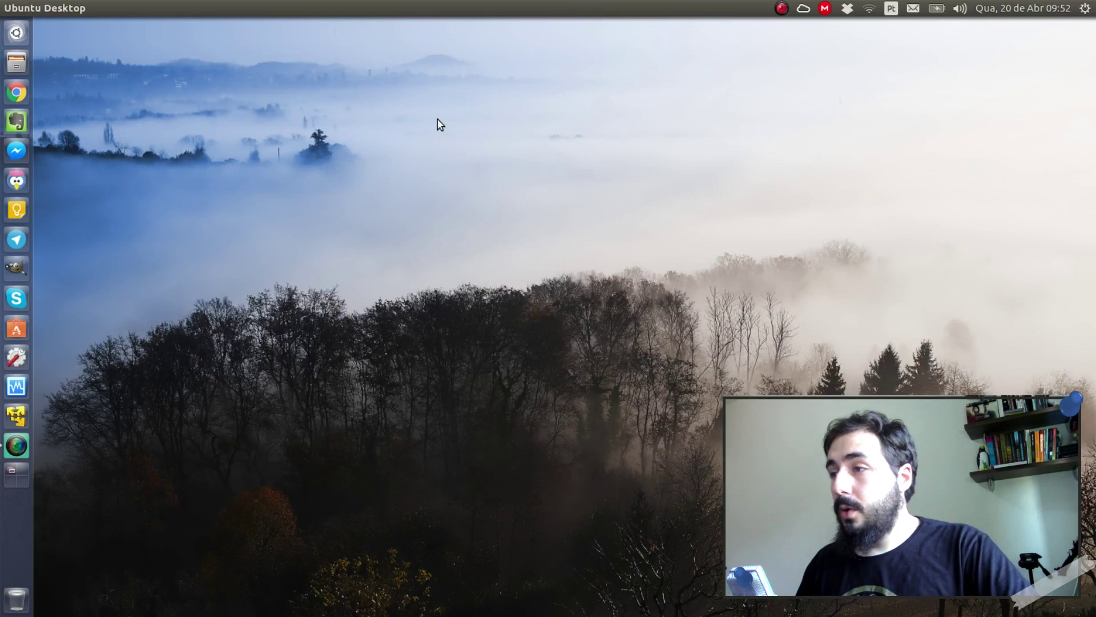
Open the system settings and show the Pesquisa options under Segurança e privacidade.
{"action": "left_click", "coordinate": [1085, 8]}
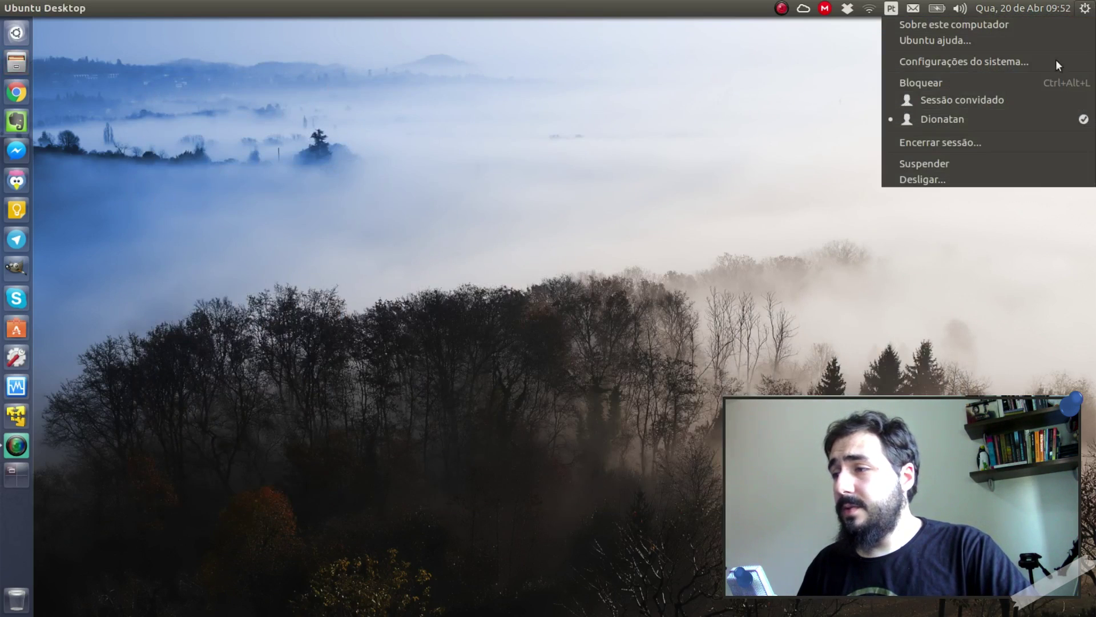
{"action": "left_click", "coordinate": [1026, 63]}
{"action": "left_click_drag", "start_coordinate": [510, 135], "coordinate": [482, 100]}
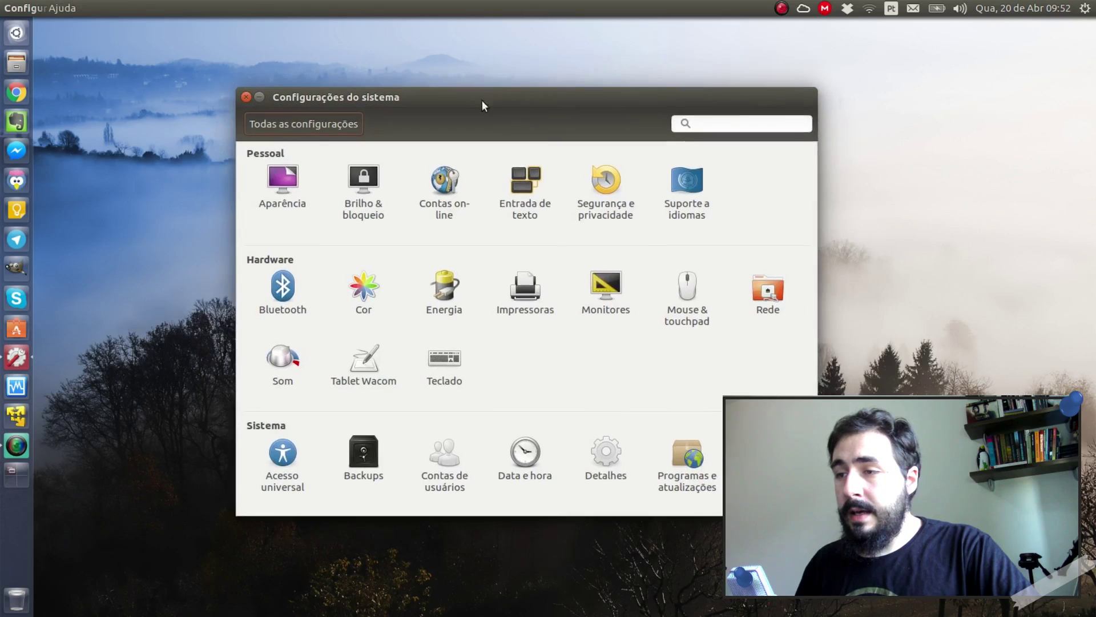
{"action": "left_click", "coordinate": [600, 195]}
{"action": "left_click", "coordinate": [451, 171]}
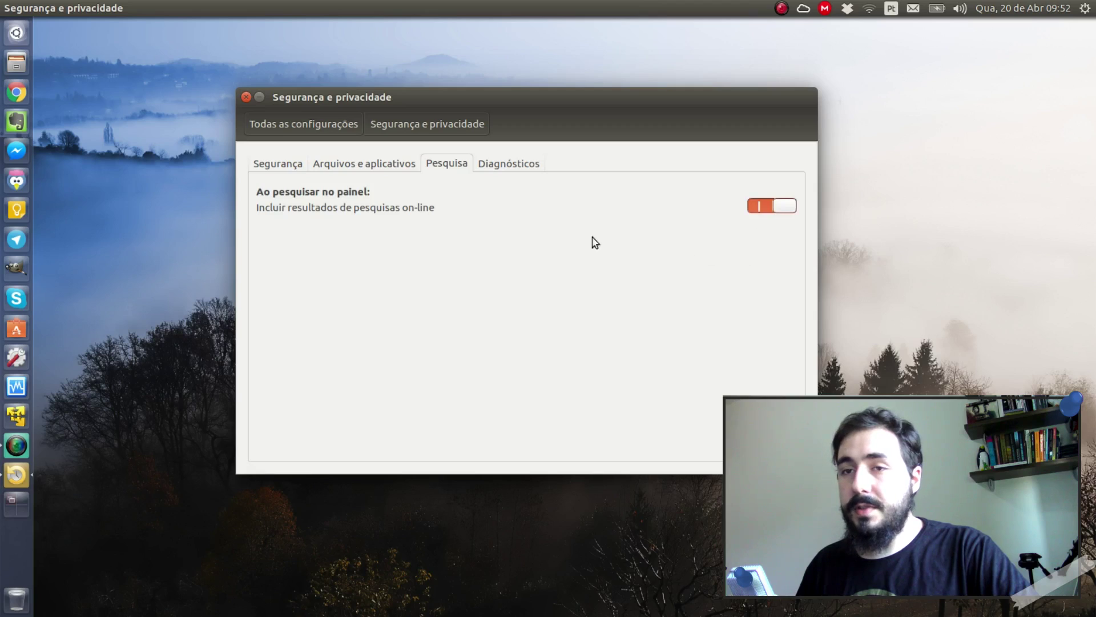
Turn off Incluir resultados de pesquisas on-line, checking the Dash before and after, and close the settings.
{"action": "left_click", "coordinate": [16, 26]}
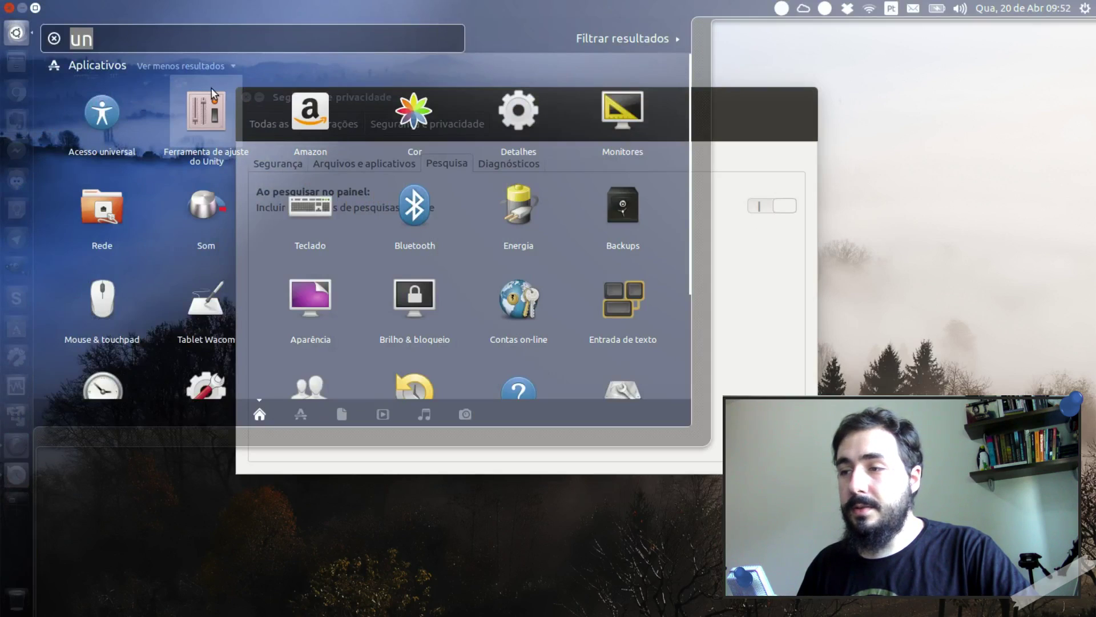
{"action": "left_click", "coordinate": [799, 246]}
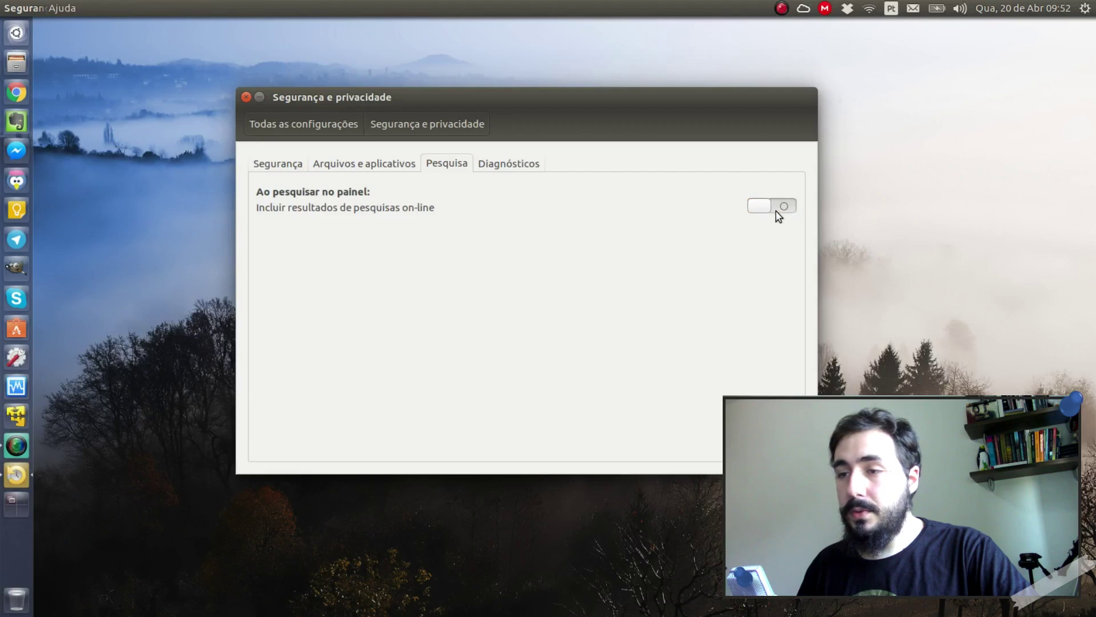
{"action": "left_click", "coordinate": [18, 34]}
{"action": "left_click", "coordinate": [301, 414]}
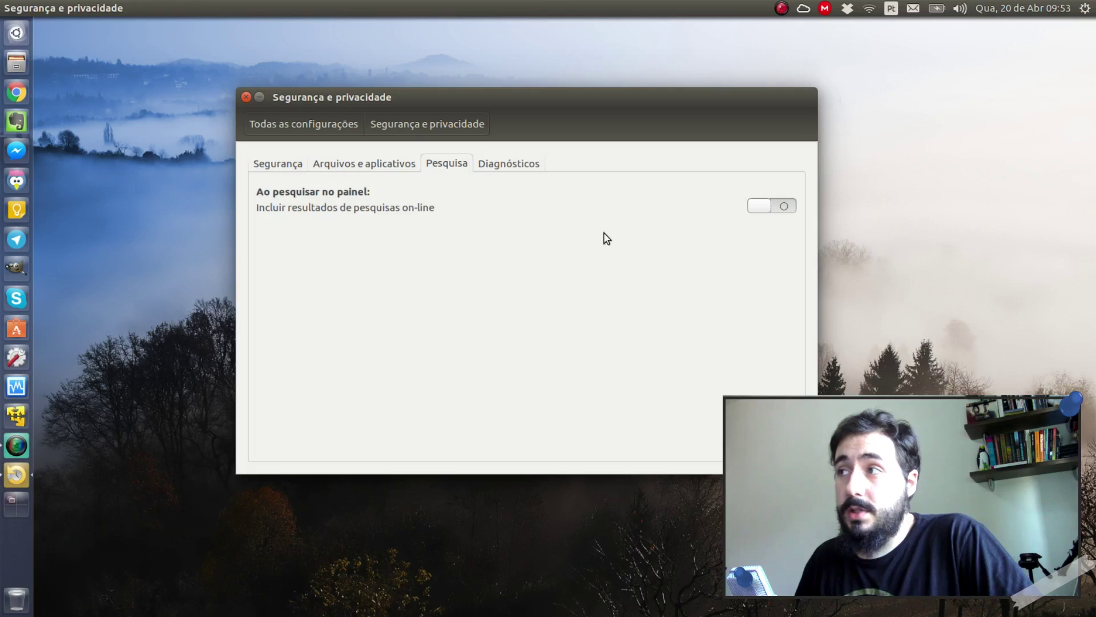
{"action": "left_click", "coordinate": [345, 122]}
{"action": "left_click", "coordinate": [246, 98]}
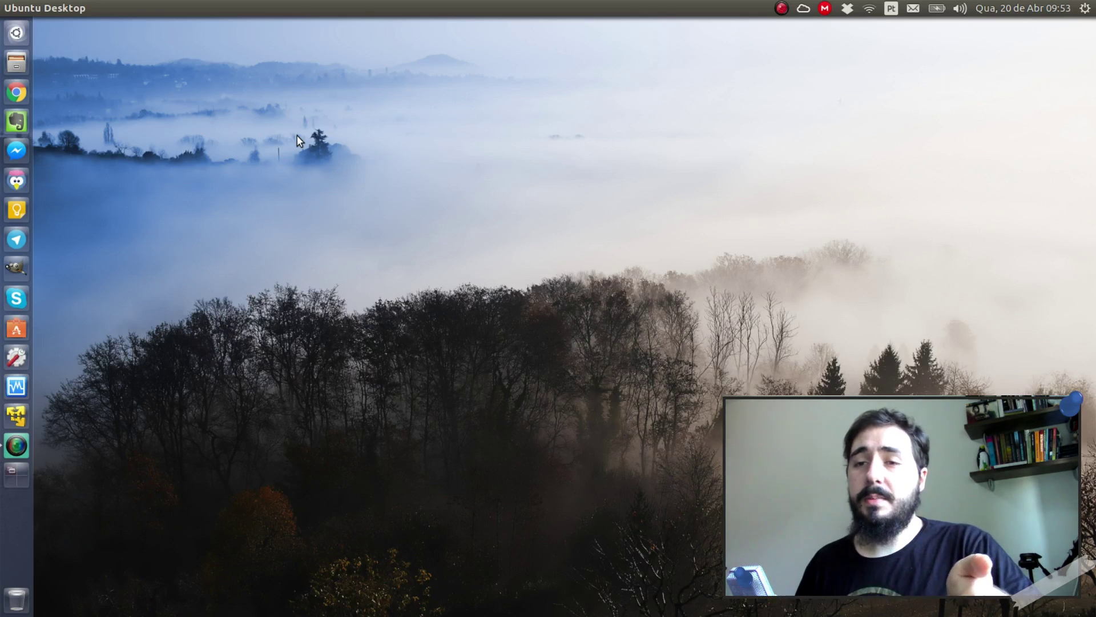
Open the Dash, clear the previous query, search for "fire" and clear it again.
{"action": "left_click", "coordinate": [9, 29]}
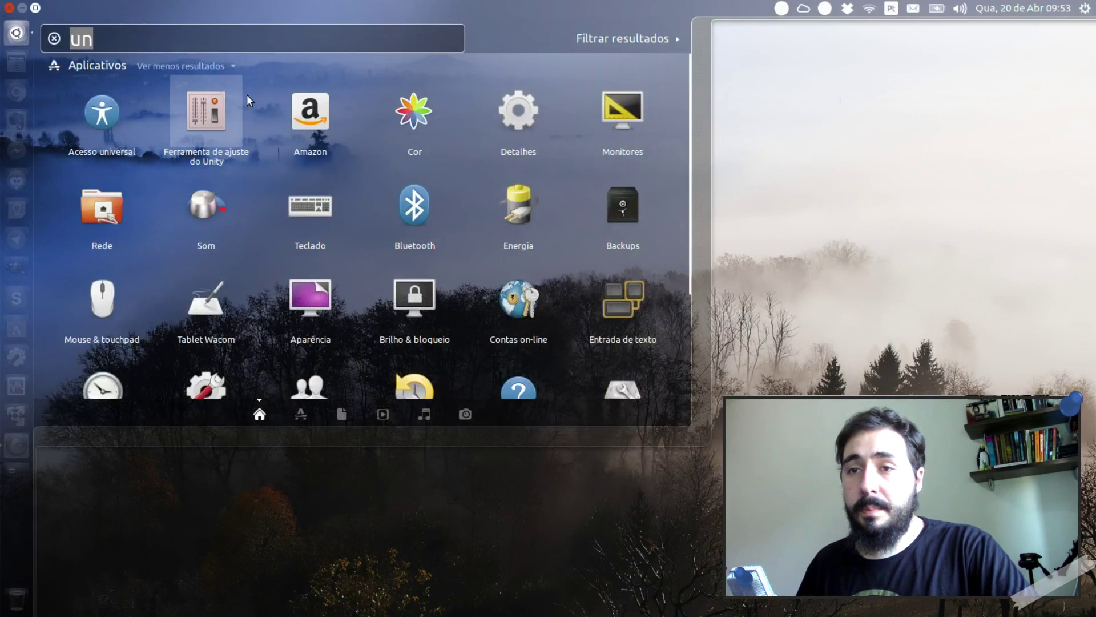
{"action": "key", "text": "BackSpace"}
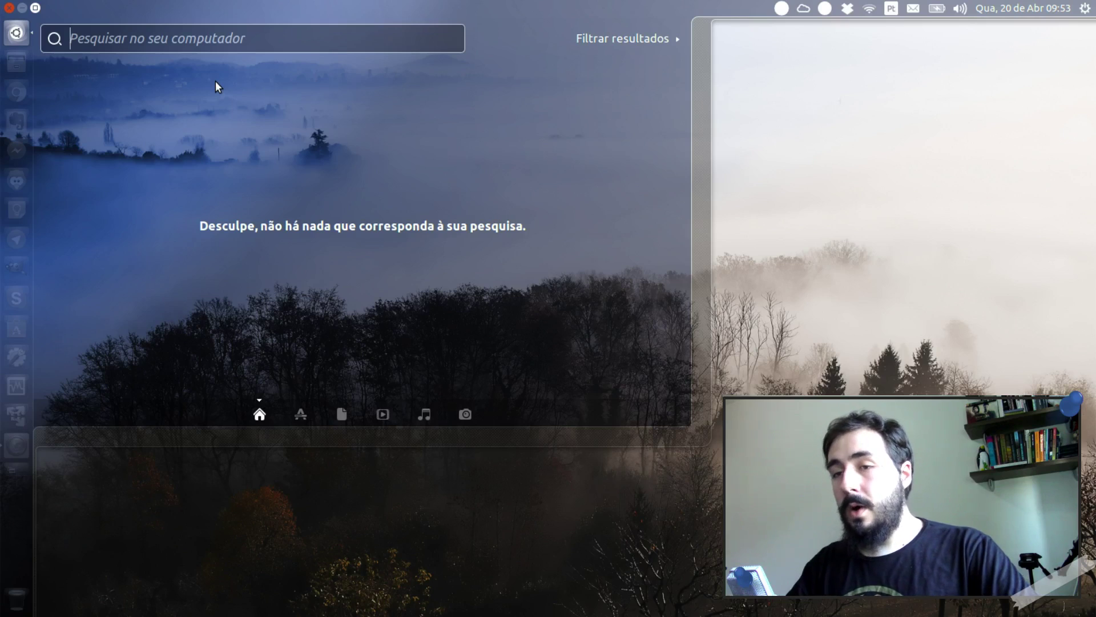
{"action": "type", "text": "fire"}
{"action": "key", "text": "BackSpace"}
{"action": "key", "text": "BackSpace"}
{"action": "key", "text": "BackSpace"}
{"action": "key", "text": "BackSpace"}
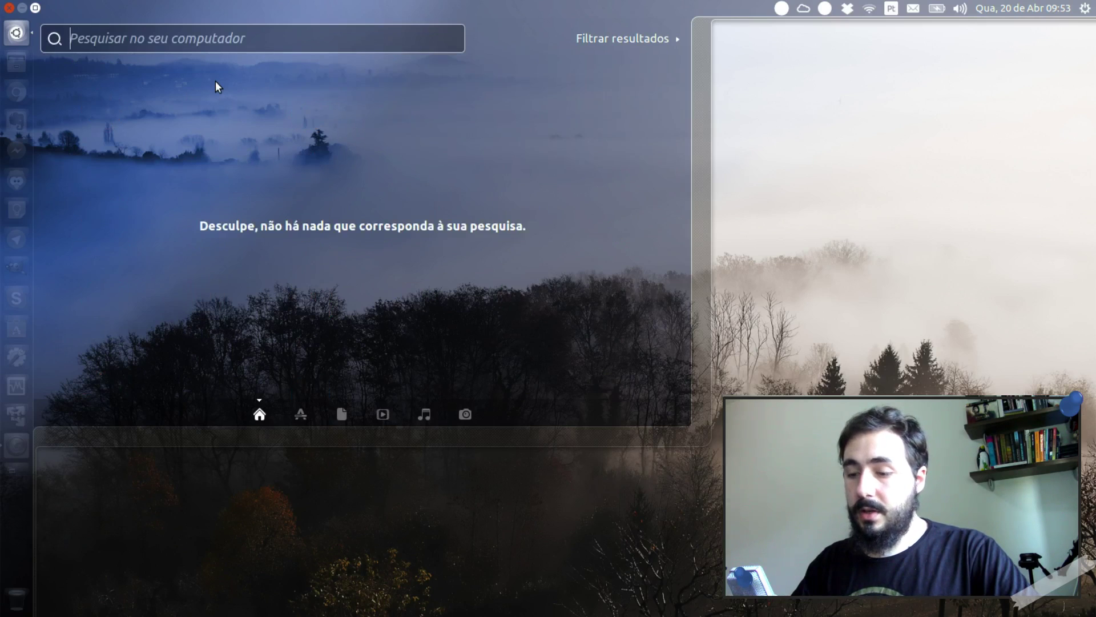
Try the Dash searches "e", "ar" and "so" one after another, clear the query and close the Dash.
{"action": "type", "text": "e"}
{"action": "key", "text": "BackSpace"}
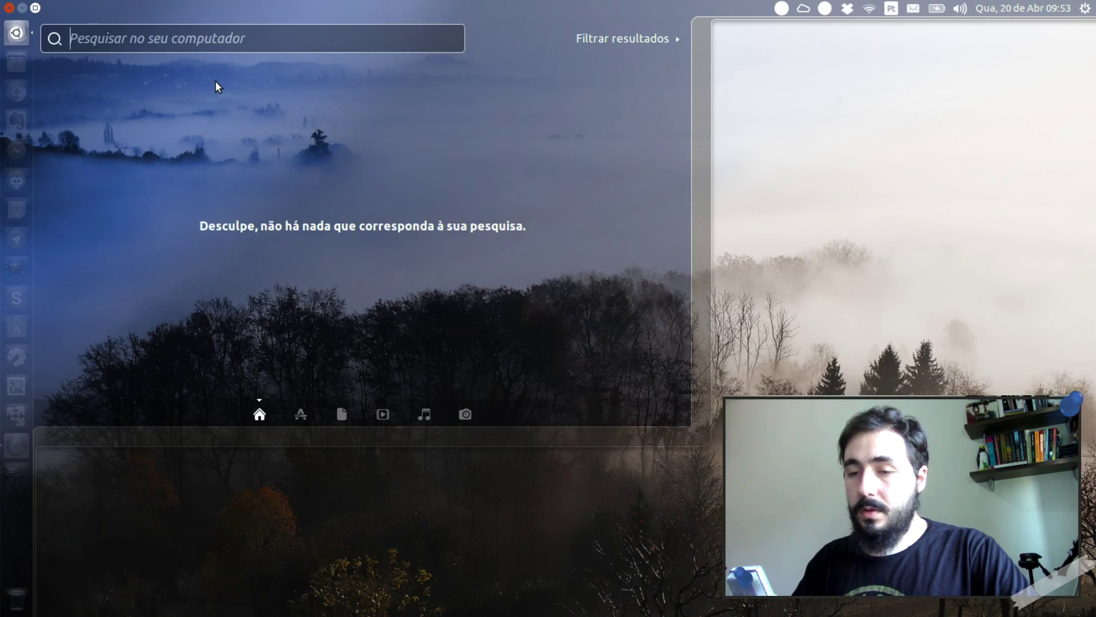
{"action": "type", "text": "ar"}
{"action": "key", "text": "BackSpace"}
{"action": "key", "text": "BackSpace"}
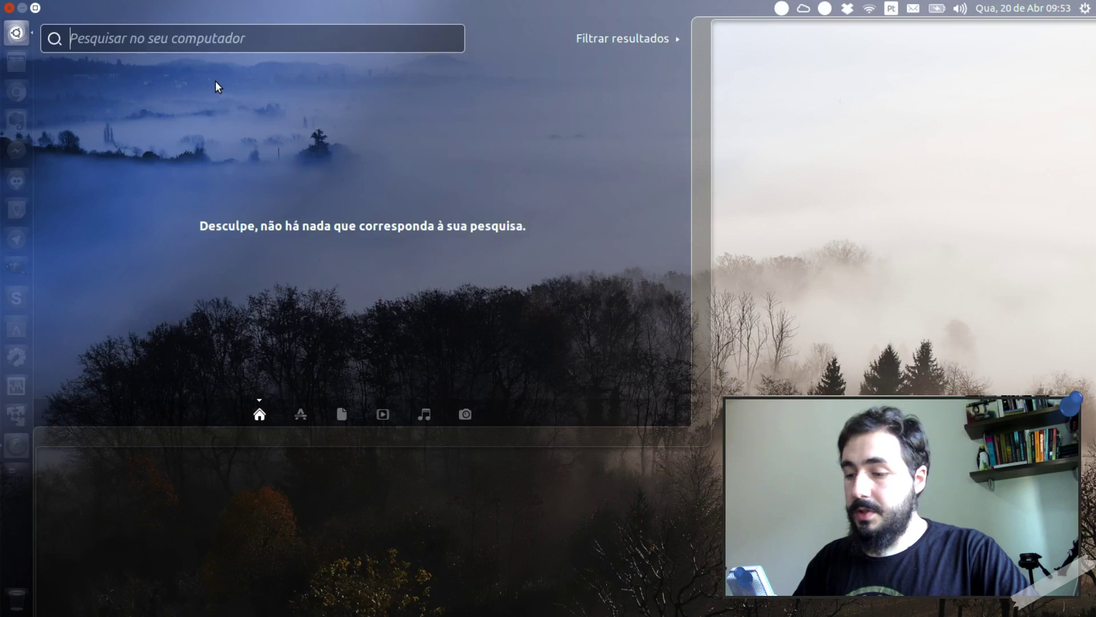
{"action": "type", "text": "so"}
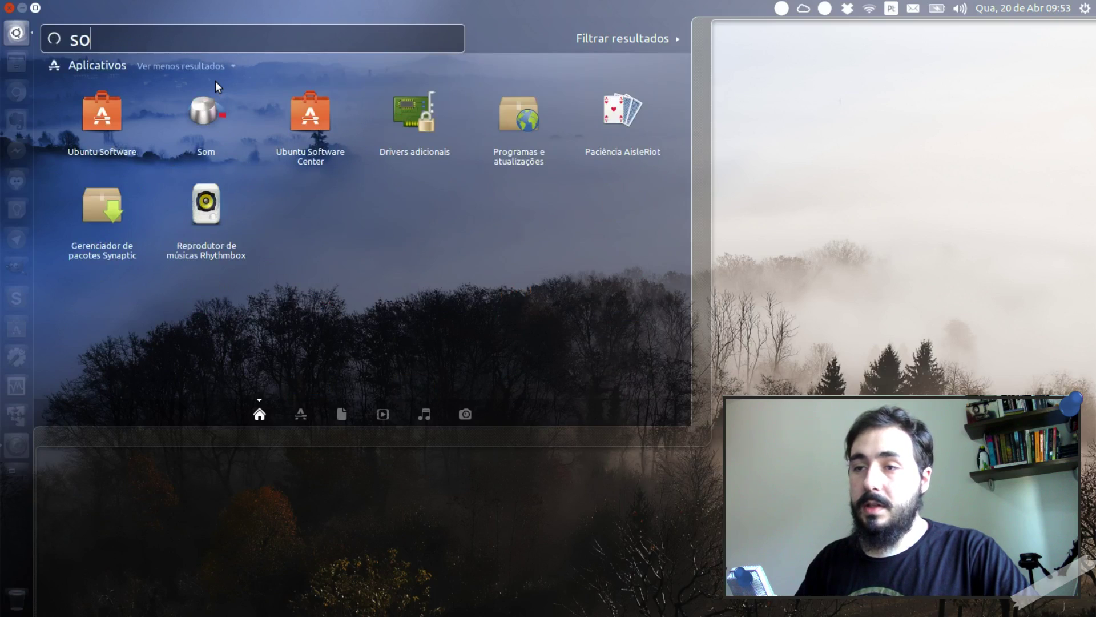
{"action": "key", "text": "BackSpace"}
{"action": "key", "text": "BackSpace"}
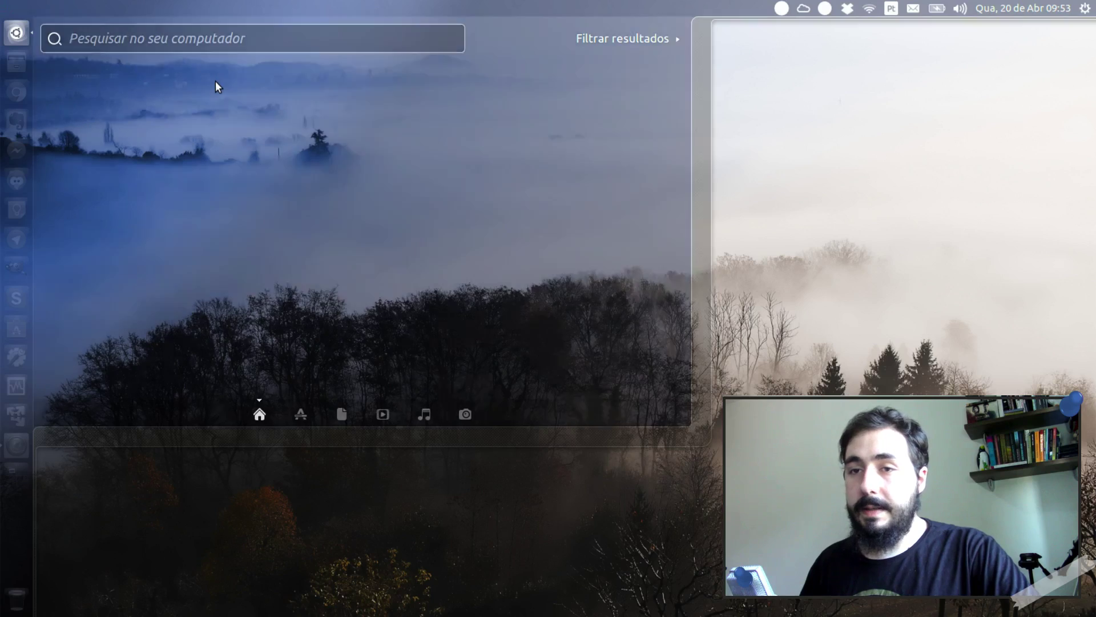
{"action": "key", "text": "Escape"}
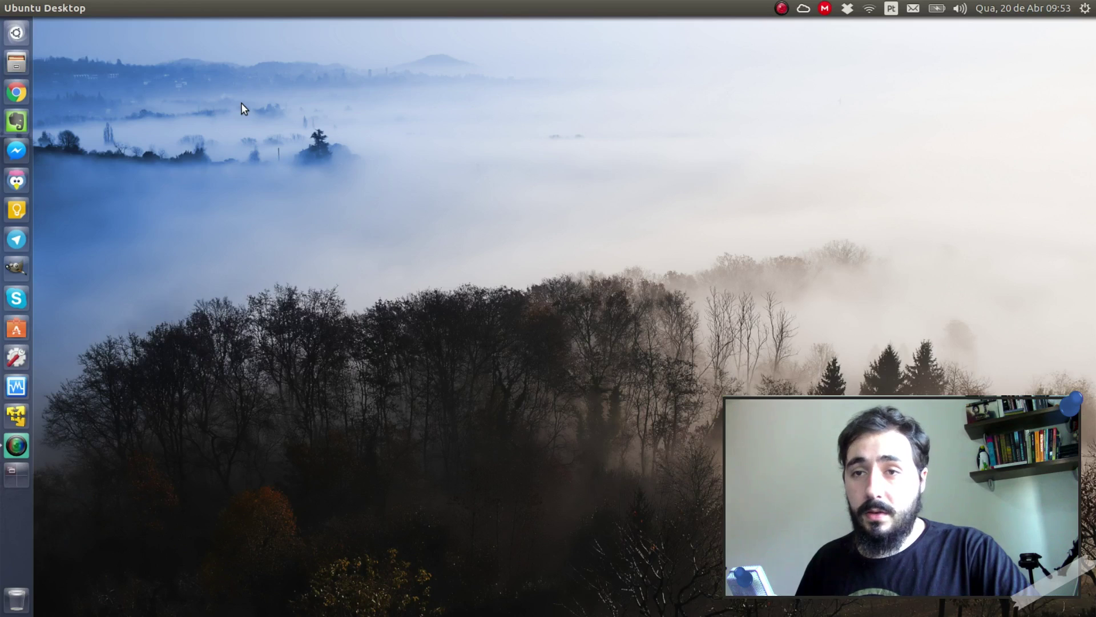
Search the Dash for "mo" and launch Monitor do sistema from the results.
{"action": "left_click", "coordinate": [25, 36]}
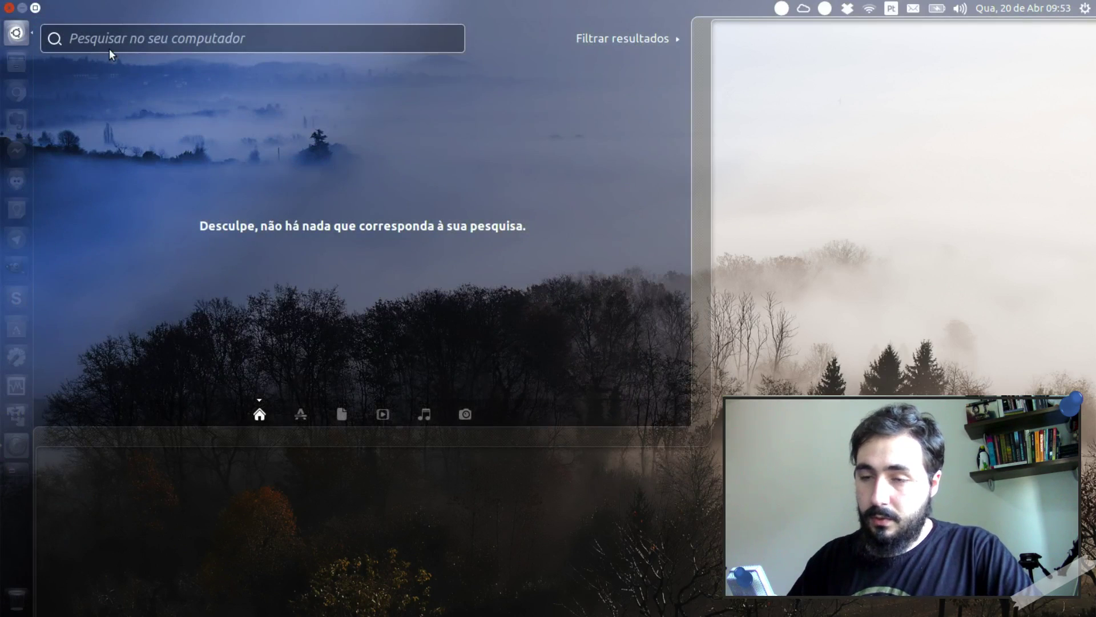
{"action": "type", "text": "mo"}
{"action": "key", "text": "Down"}
{"action": "key", "text": "Down"}
{"action": "key", "text": "Right"}
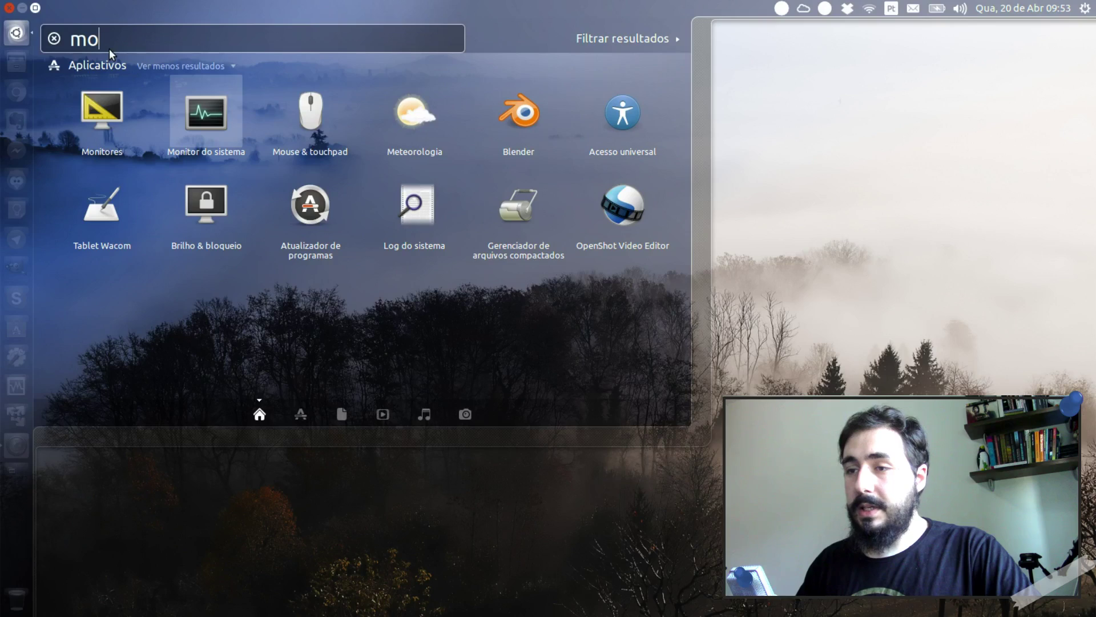
{"action": "key", "text": "Return"}
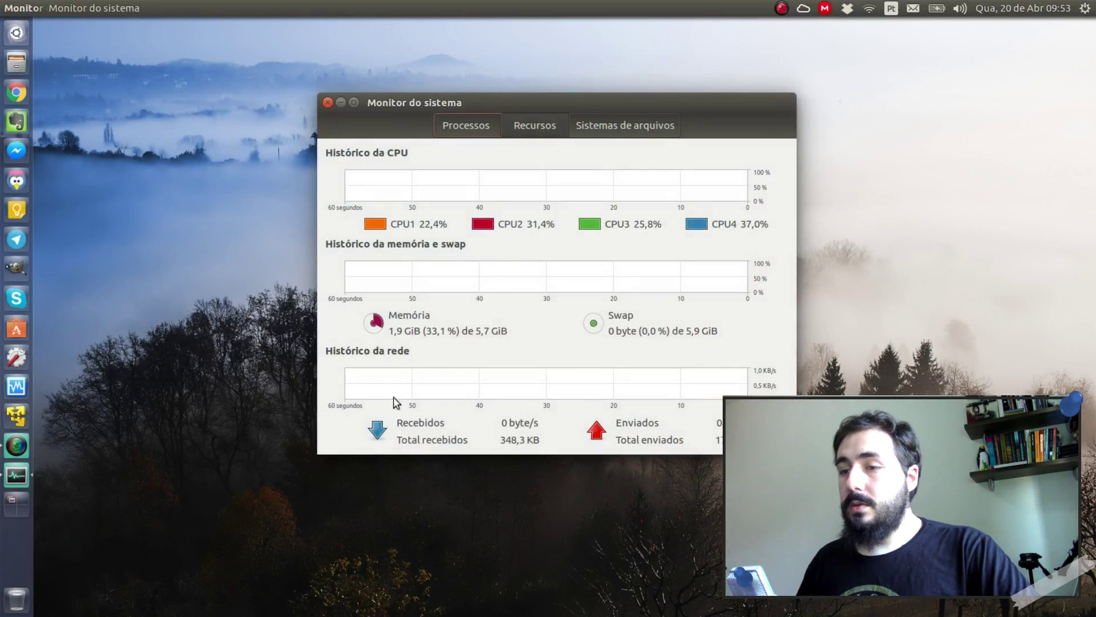
Show the process list sorted by memory use, largest first, and move the system monitor window higher on the desktop.
{"action": "left_click", "coordinate": [480, 126]}
{"action": "left_click_drag", "start_coordinate": [606, 103], "coordinate": [573, 61]}
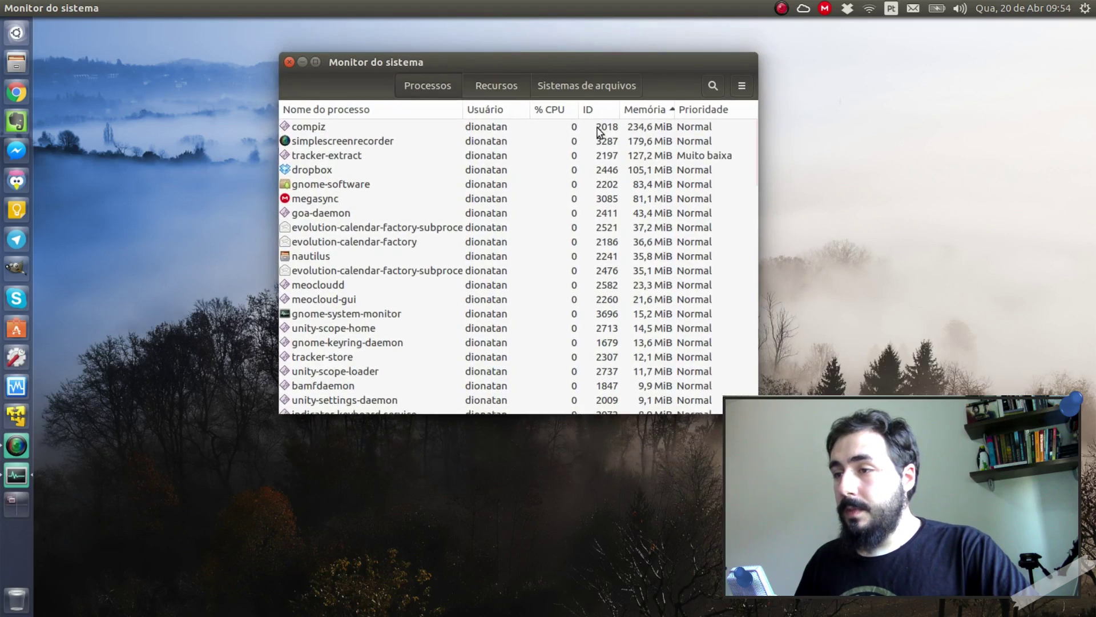
{"action": "left_click", "coordinate": [635, 113]}
{"action": "left_click", "coordinate": [637, 117]}
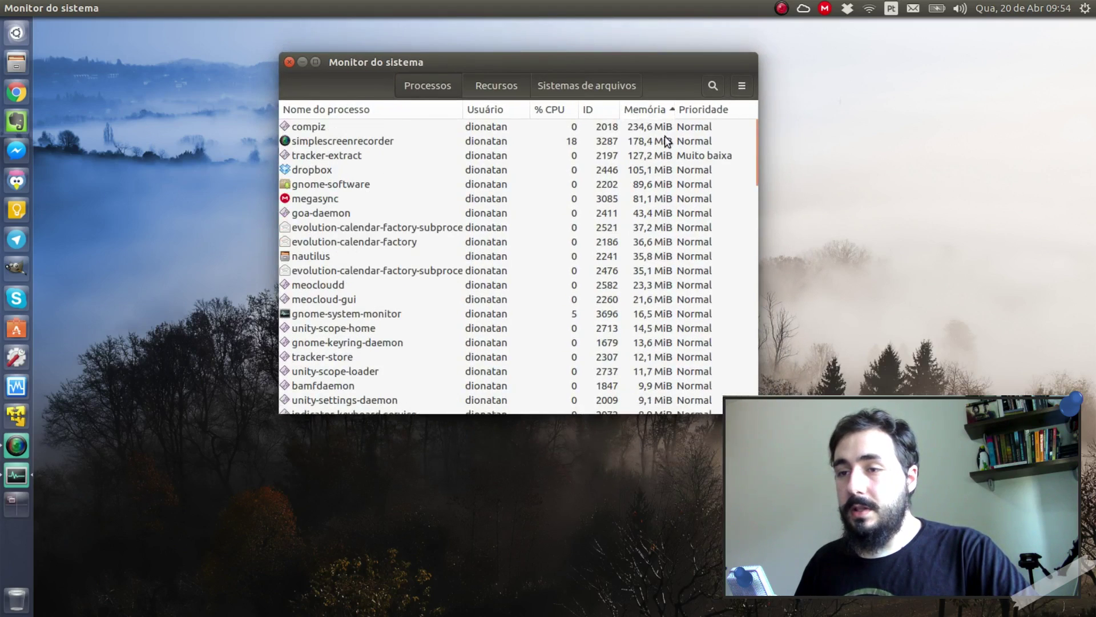
Select simplescreenrecorder, tracker-extract, dropbox, gnome-software, megasync, goa-daemon, meocloudd, meocloud-gui and gnome-system-monitor together in the process list.
{"action": "left_click", "coordinate": [400, 141]}
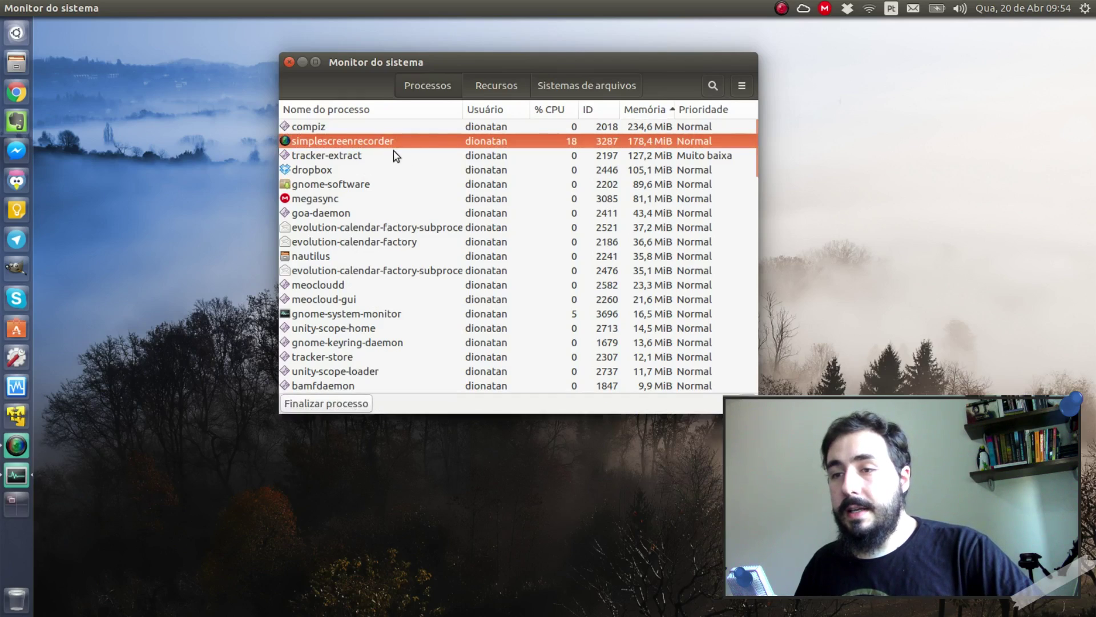
{"action": "left_click", "coordinate": [396, 155], "text": "ctrl"}
{"action": "left_click", "coordinate": [385, 173], "text": "ctrl"}
{"action": "left_click", "coordinate": [384, 185], "text": "ctrl"}
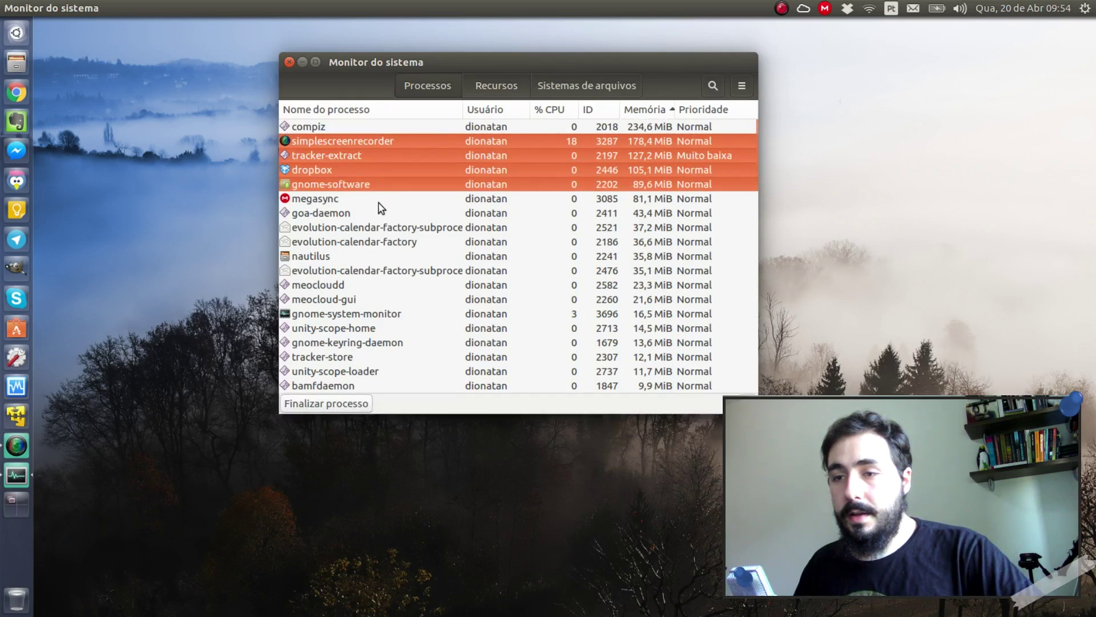
{"action": "left_click", "coordinate": [381, 199], "text": "ctrl"}
{"action": "left_click", "coordinate": [381, 216], "text": "ctrl"}
{"action": "left_click", "coordinate": [366, 287], "text": "ctrl"}
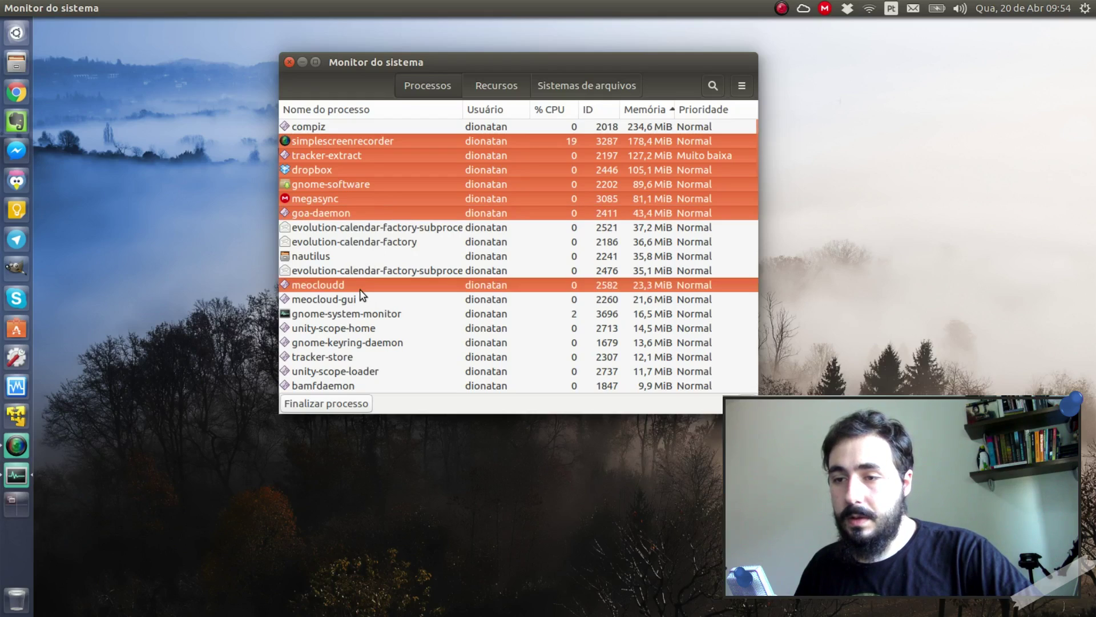
{"action": "left_click", "coordinate": [364, 301], "text": "ctrl"}
{"action": "left_click", "coordinate": [358, 314], "text": "ctrl"}
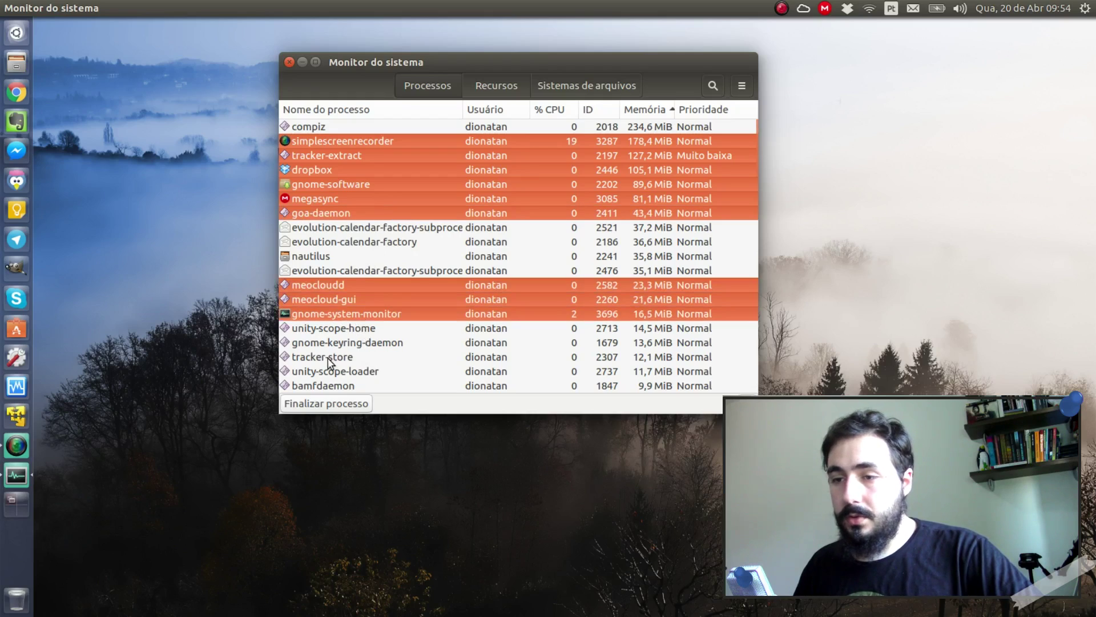
Review the whole process list by memory use down to the smallest entries, return to the largest and show Recursos.
{"action": "scroll", "coordinate": [540, 326], "scroll_direction": "down", "scroll_amount": 5}
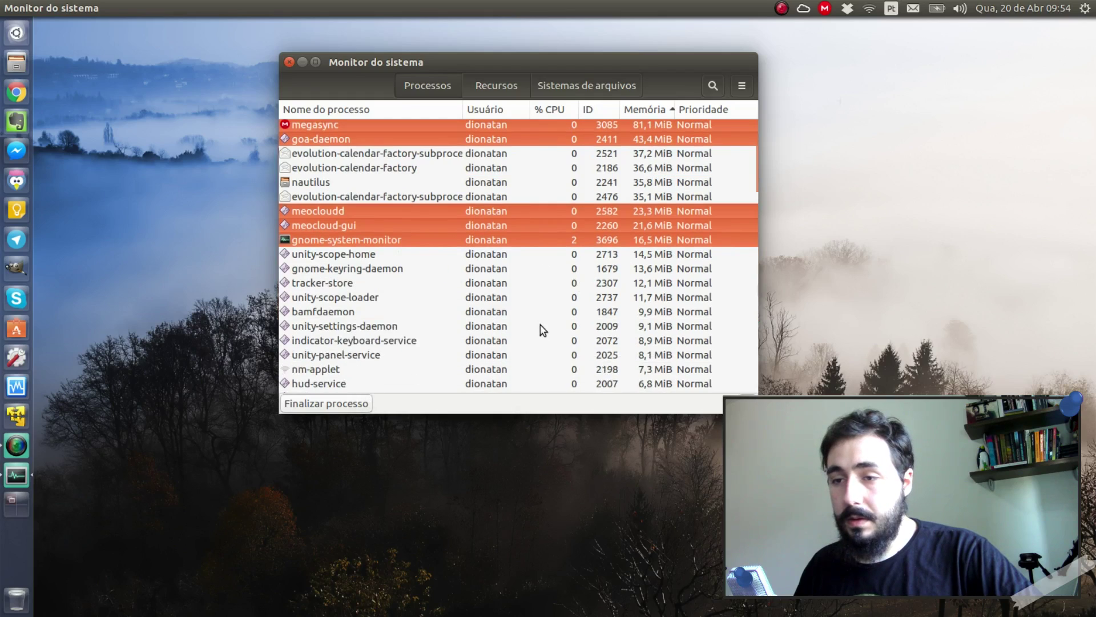
{"action": "scroll", "coordinate": [341, 308], "scroll_direction": "down", "scroll_amount": 10}
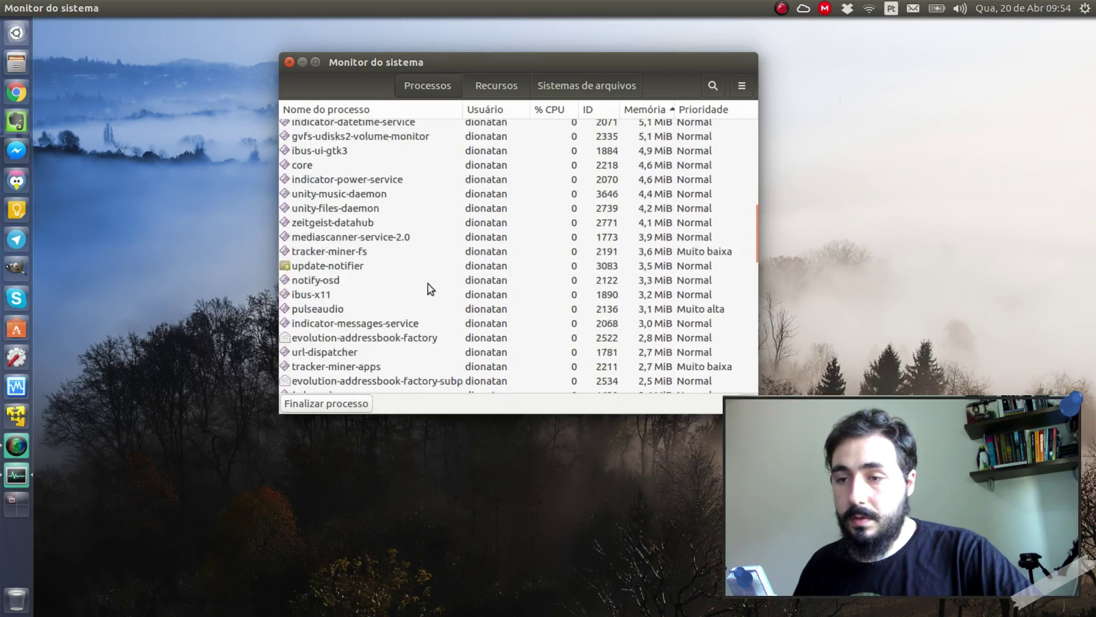
{"action": "scroll", "coordinate": [432, 290], "scroll_direction": "down", "scroll_amount": 3}
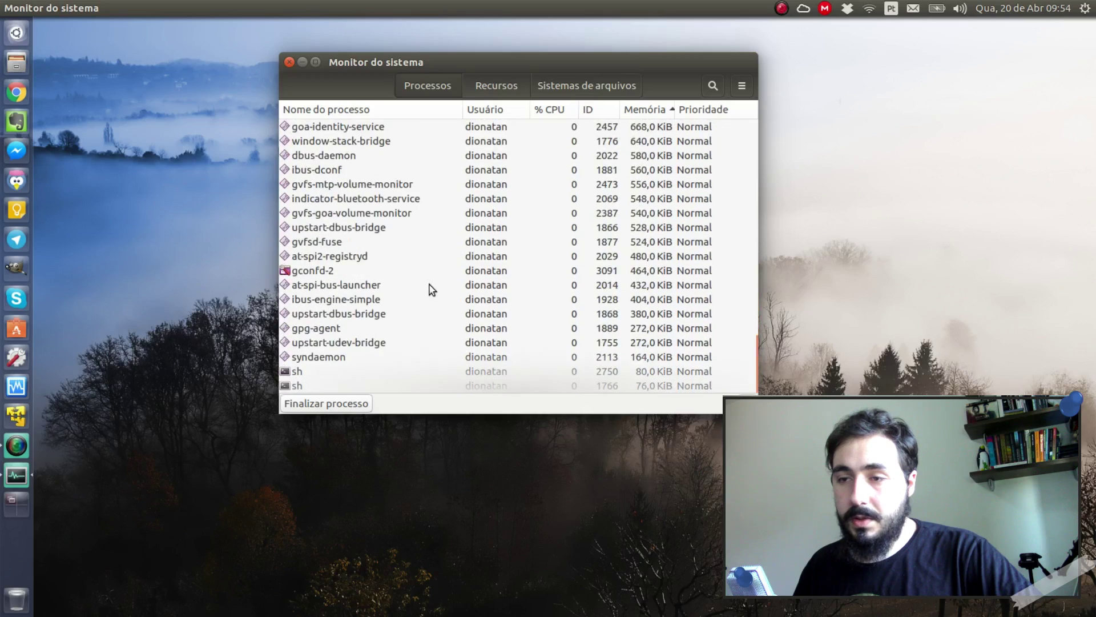
{"action": "scroll", "coordinate": [432, 290], "scroll_direction": "up", "scroll_amount": 1}
{"action": "scroll", "coordinate": [432, 290], "scroll_direction": "up", "scroll_amount": 3}
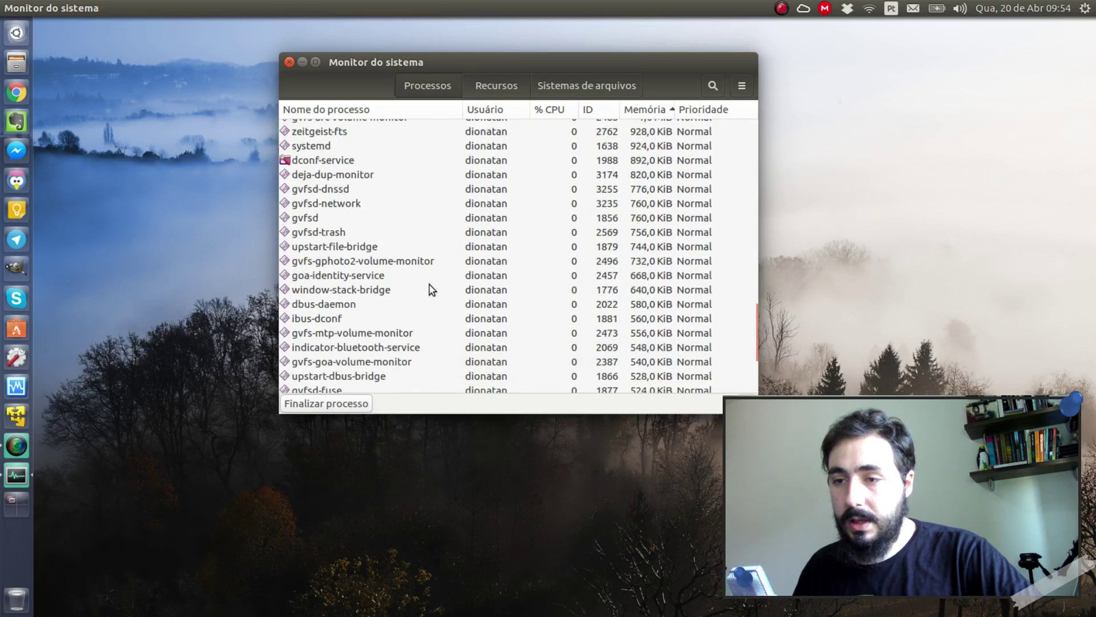
{"action": "scroll", "coordinate": [432, 290], "scroll_direction": "up", "scroll_amount": 12}
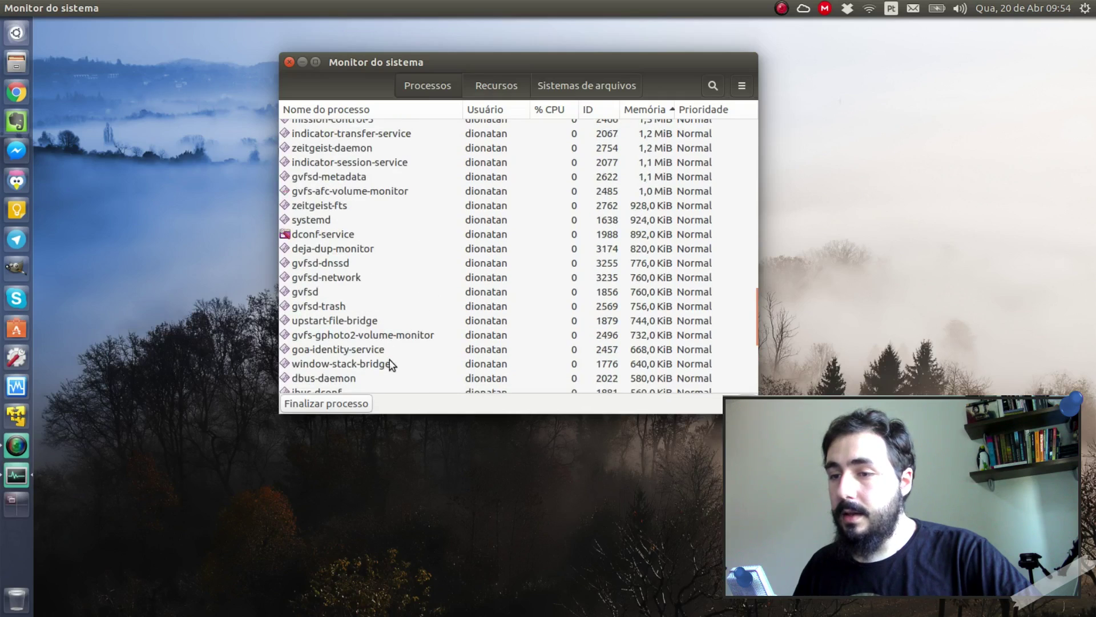
{"action": "scroll", "coordinate": [410, 311], "scroll_direction": "up", "scroll_amount": 4}
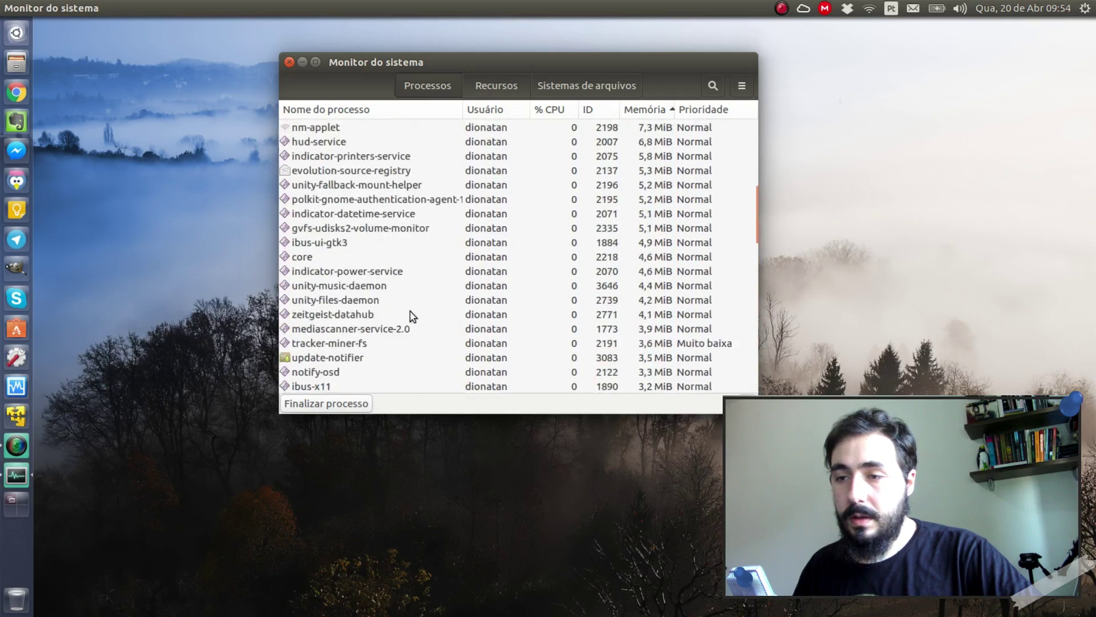
{"action": "scroll", "coordinate": [410, 311], "scroll_direction": "down", "scroll_amount": 3}
{"action": "scroll", "coordinate": [407, 311], "scroll_direction": "up", "scroll_amount": 3}
{"action": "scroll", "coordinate": [407, 309], "scroll_direction": "up", "scroll_amount": 9}
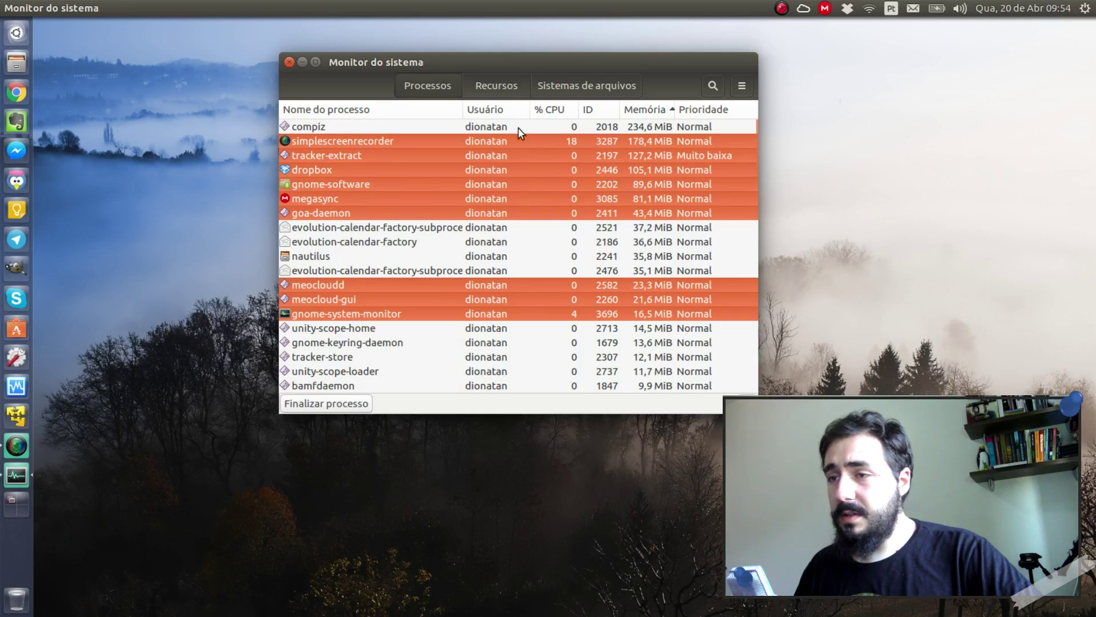
{"action": "left_click", "coordinate": [521, 84]}
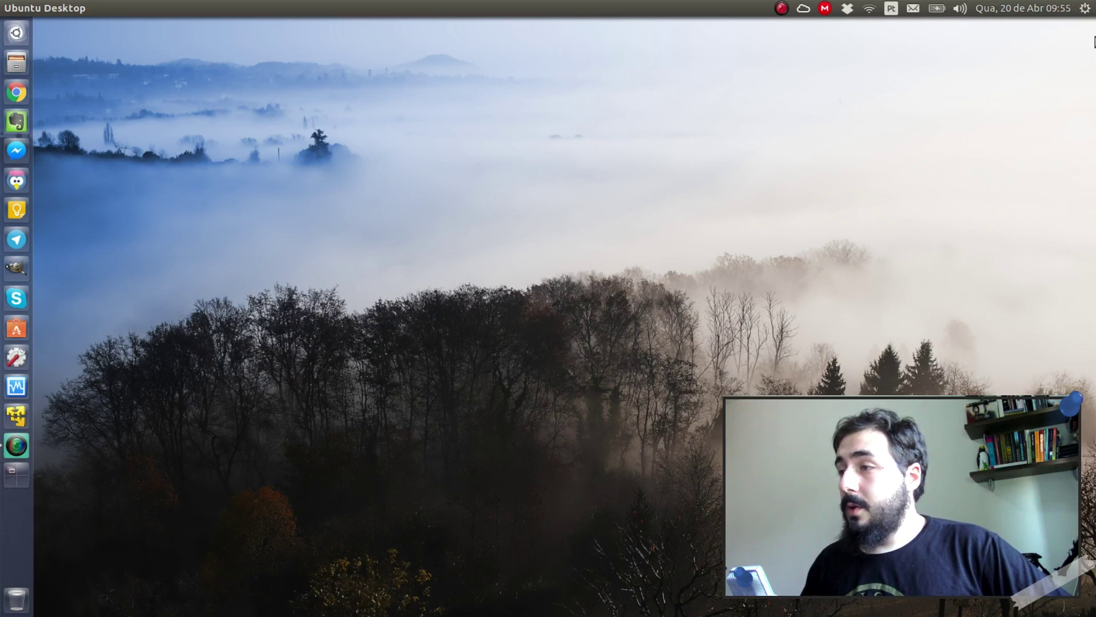
Open Programas e atualizações from the system settings and view the Atualizações, Autenticação and Outros programas sections.
{"action": "left_click", "coordinate": [1084, 8]}
{"action": "left_click", "coordinate": [1063, 62]}
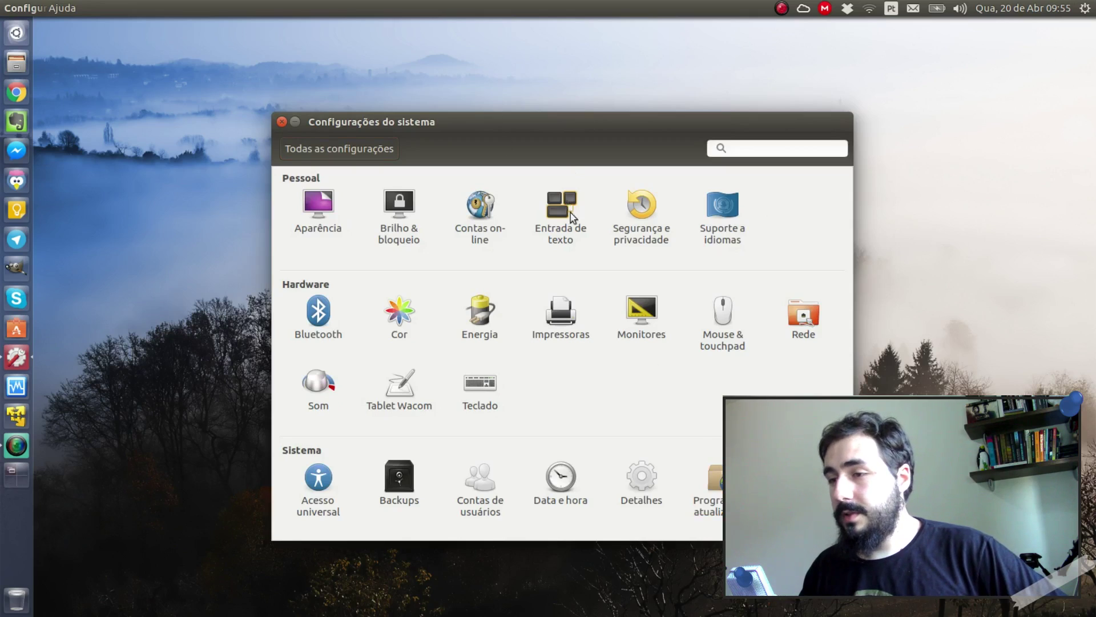
{"action": "left_click_drag", "start_coordinate": [504, 198], "coordinate": [497, 80]}
{"action": "left_click", "coordinate": [513, 121]}
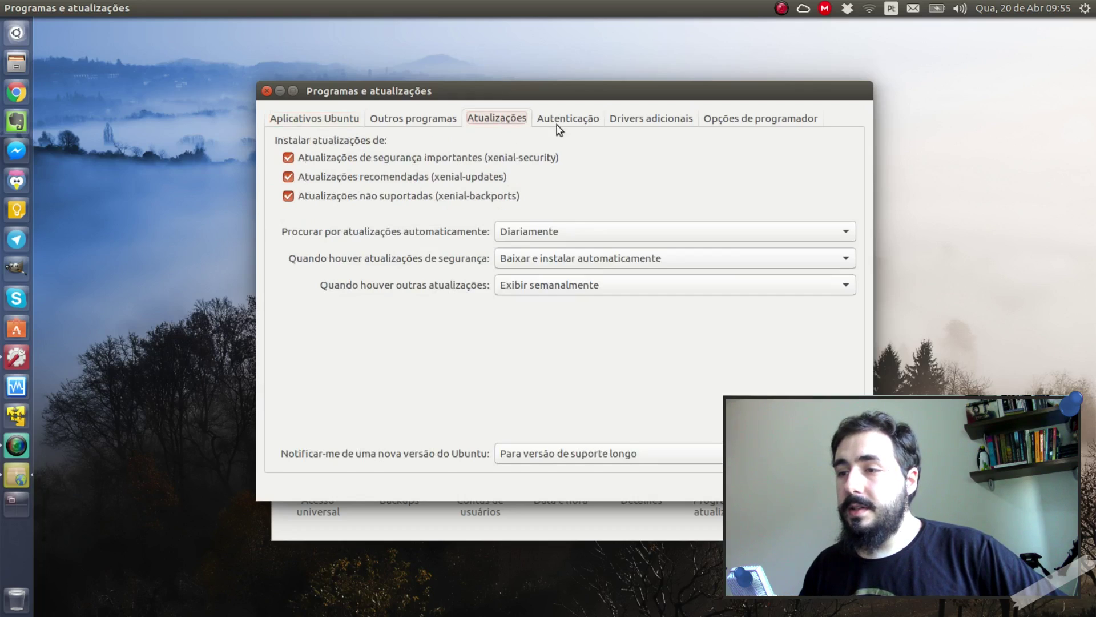
{"action": "left_click", "coordinate": [563, 120]}
{"action": "left_click", "coordinate": [416, 117]}
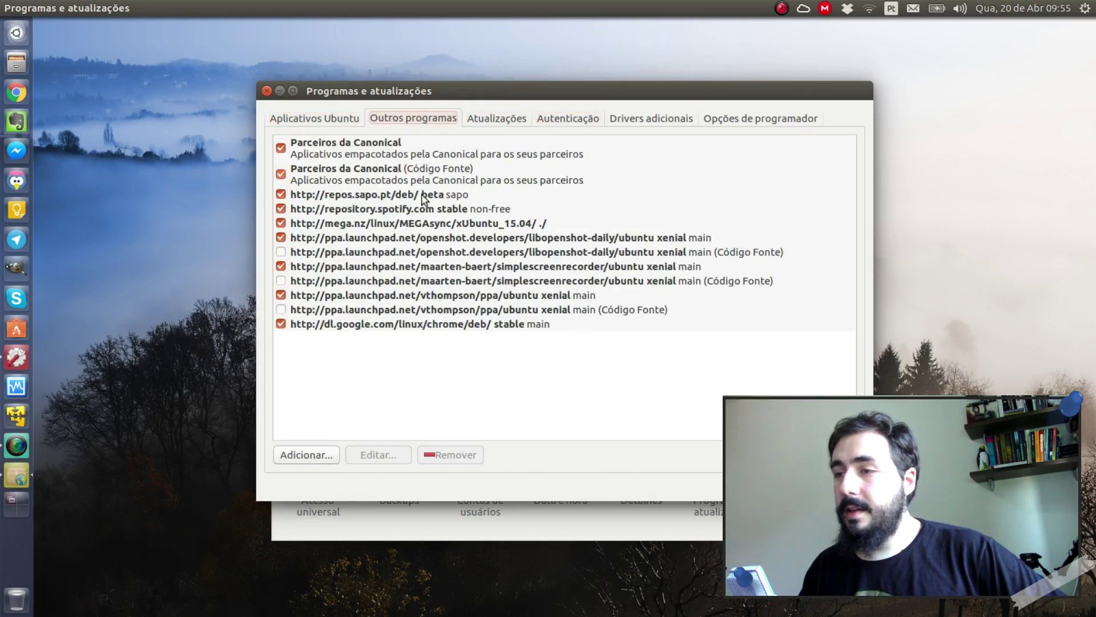
Show Drivers adicionais, and enlarge and reposition the Programas e atualizações window so the driver list has more room.
{"action": "left_click", "coordinate": [670, 118]}
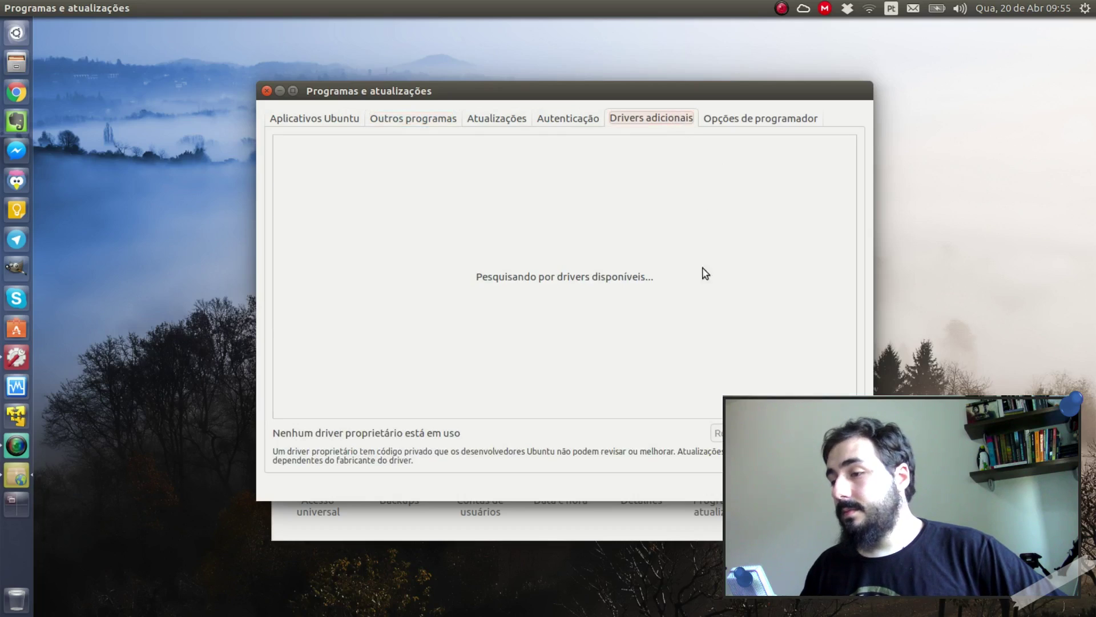
{"action": "left_click_drag", "start_coordinate": [874, 500], "coordinate": [943, 569]}
{"action": "left_click_drag", "start_coordinate": [853, 90], "coordinate": [739, 51]}
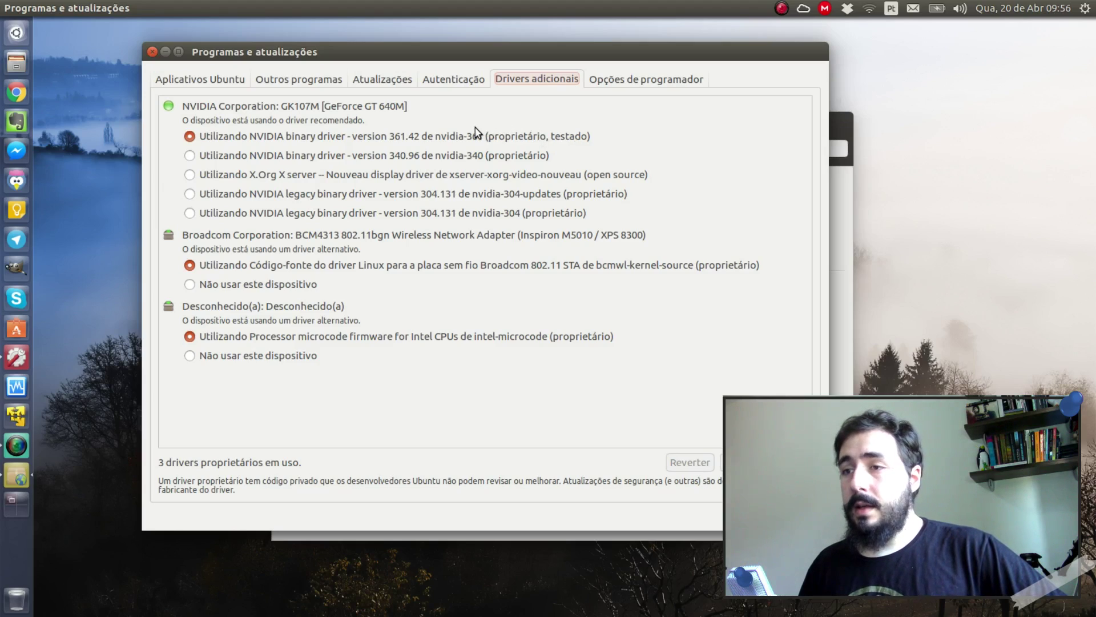
Search the Dash for "ter", launch Terminal and move its window higher, partly over the driver list.
{"action": "left_click", "coordinate": [23, 36]}
{"action": "type", "text": "mo"}
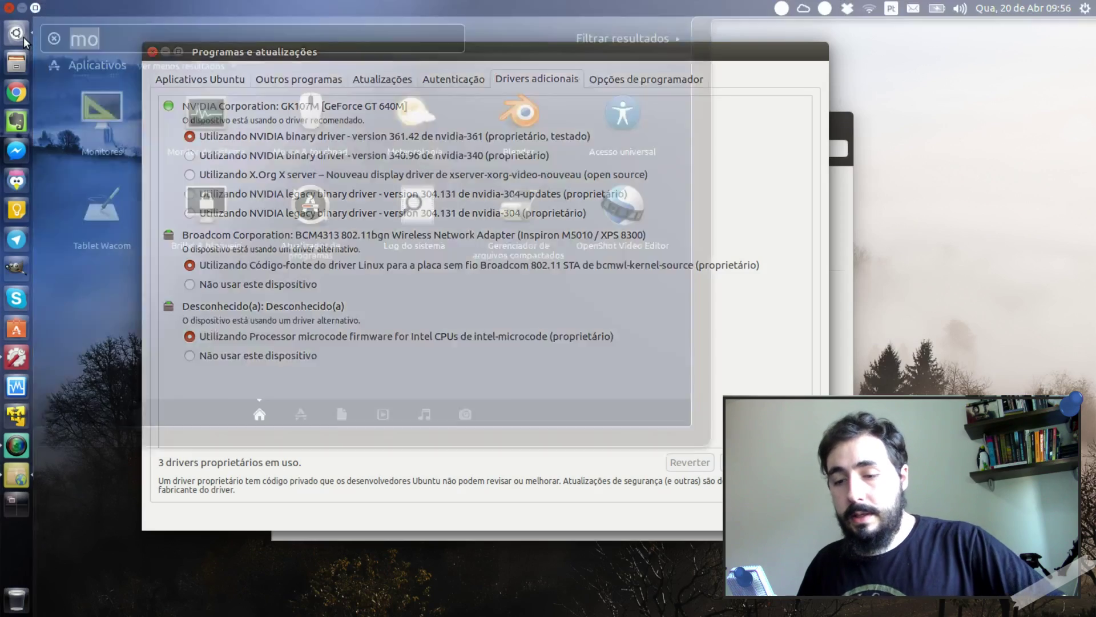
{"action": "type", "text": "ter"}
{"action": "key", "text": "Return"}
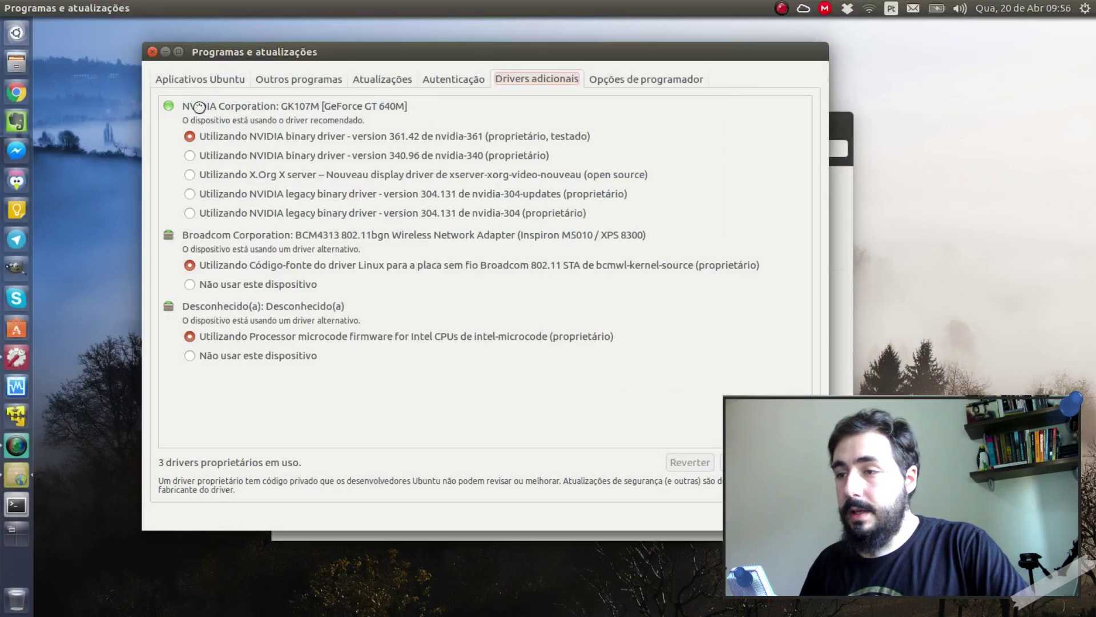
{"action": "left_click_drag", "start_coordinate": [734, 323], "coordinate": [524, 72]}
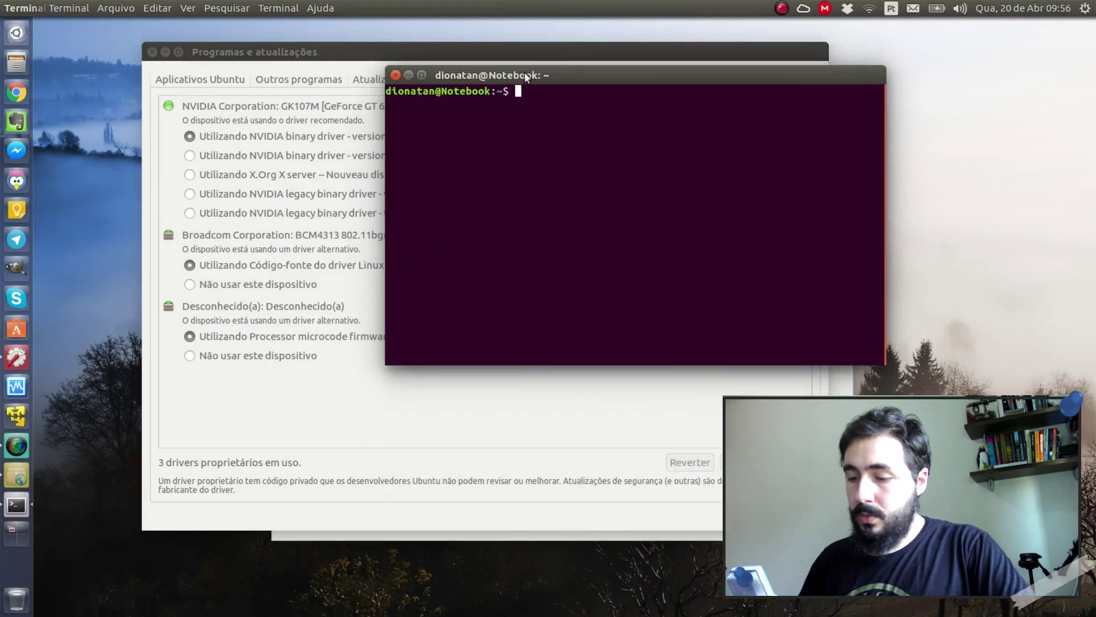
Check the kernel version with the command uname -r and close the terminal.
{"action": "type", "text": "un"}
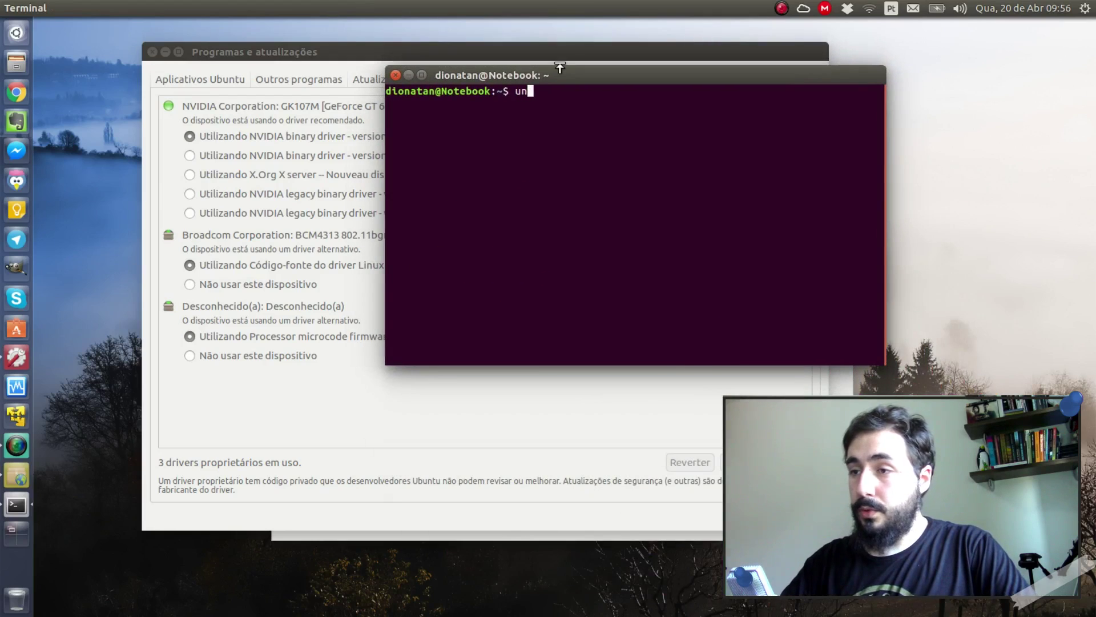
{"action": "type", "text": "ame -r"}
{"action": "key", "text": "Return"}
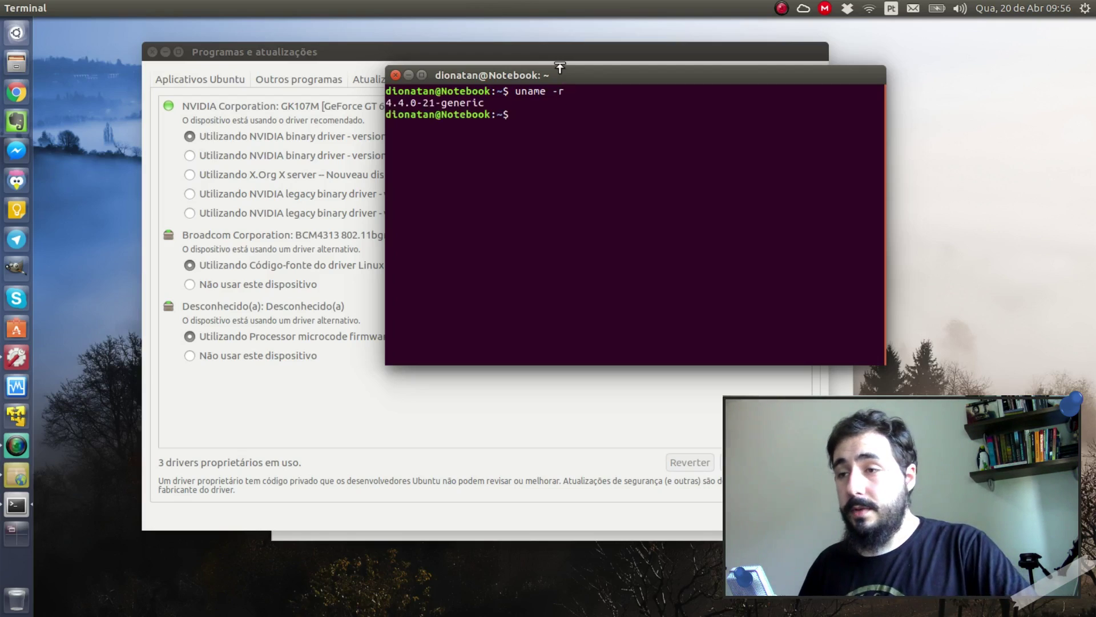
{"action": "left_click", "coordinate": [396, 75]}
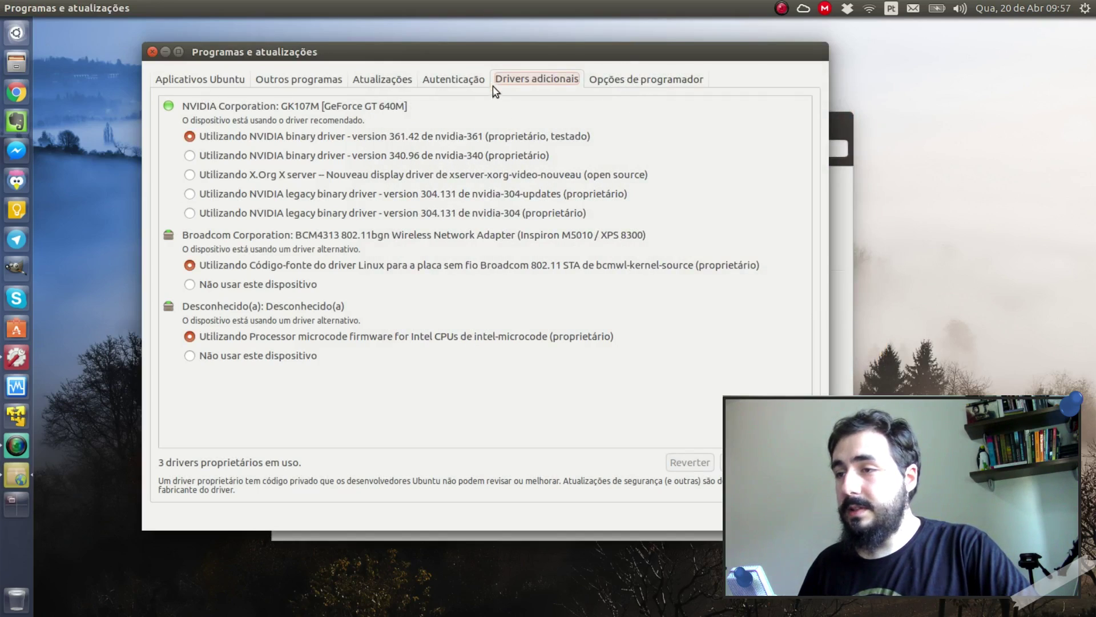
View the Opções de programador and Aplicativos Ubuntu sections in turn and close the open settings windows.
{"action": "left_click", "coordinate": [621, 78]}
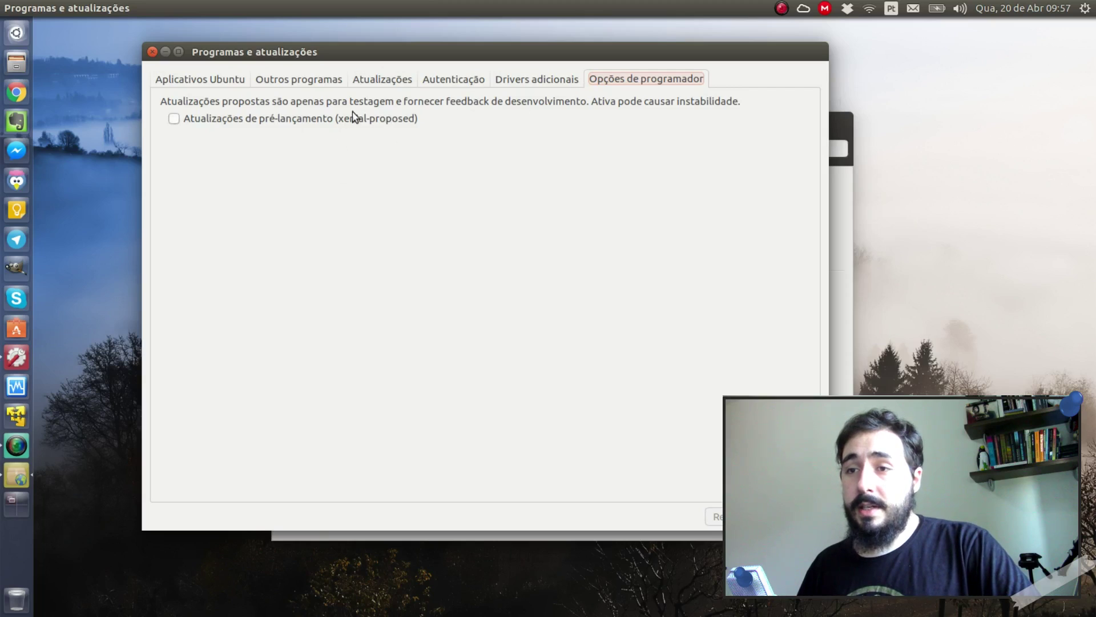
{"action": "scroll", "coordinate": [222, 84], "scroll_direction": "up", "scroll_amount": 4}
{"action": "scroll", "coordinate": [218, 84], "scroll_direction": "up", "scroll_amount": 1}
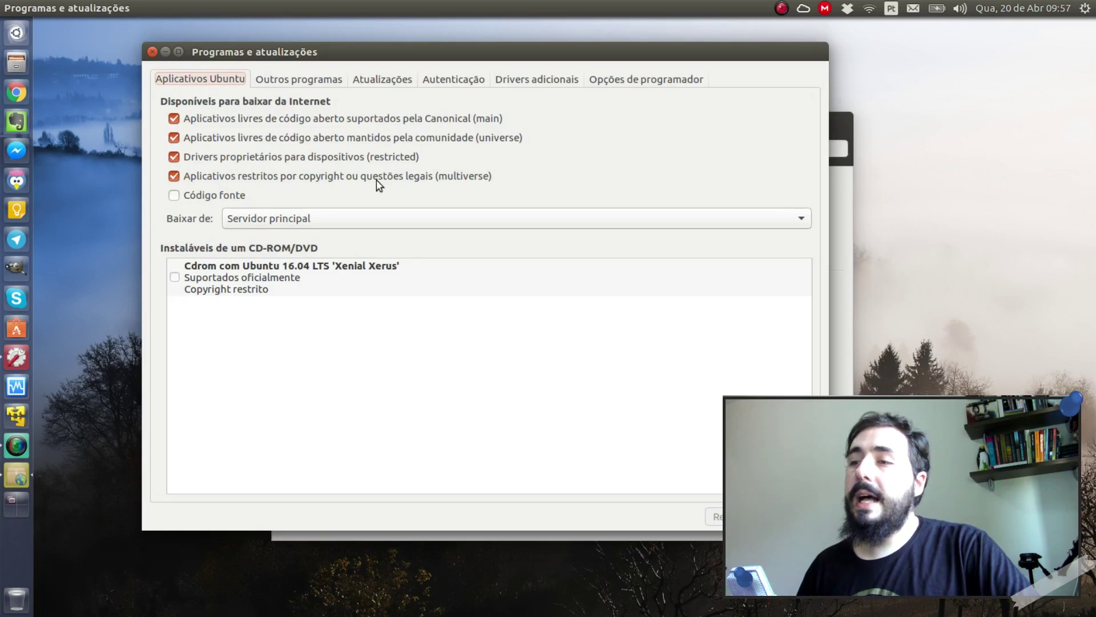
{"action": "left_click", "coordinate": [685, 86]}
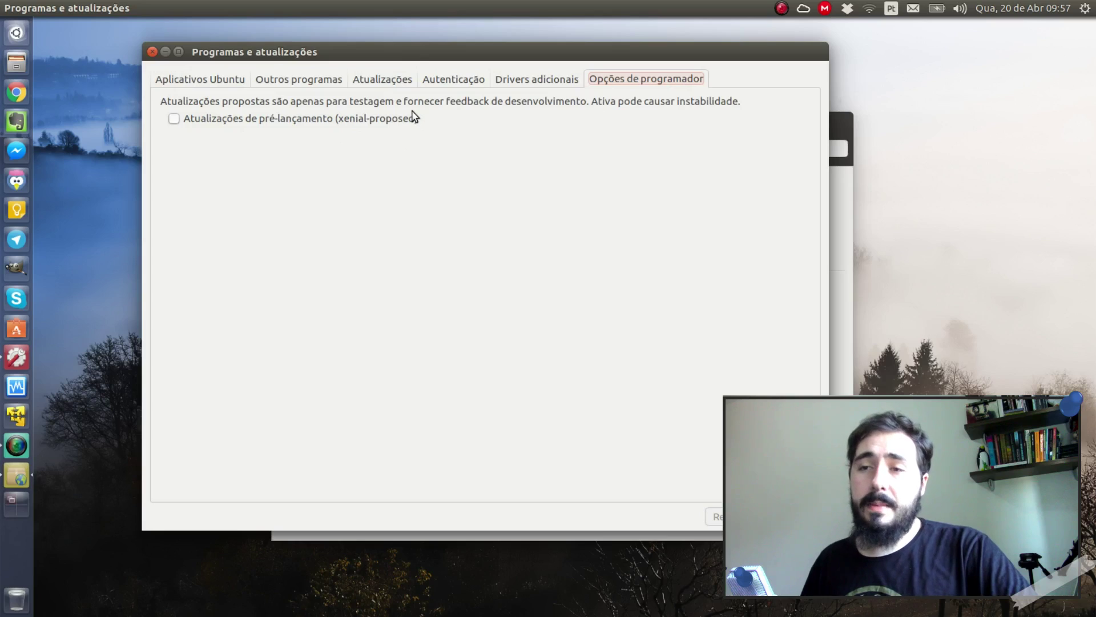
{"action": "left_click", "coordinate": [238, 84]}
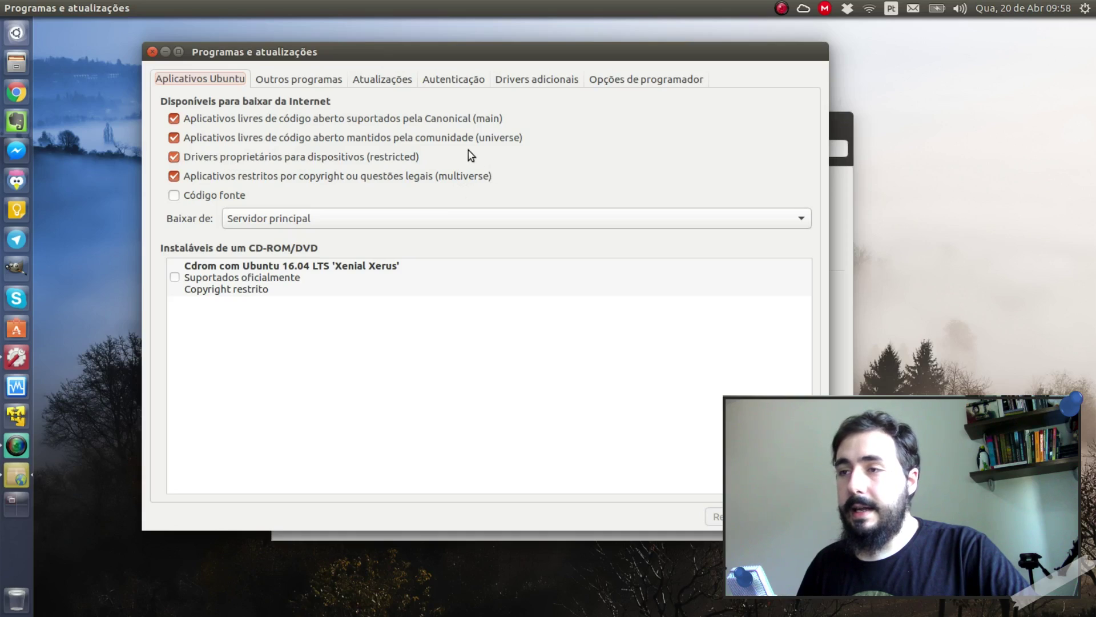
{"action": "key", "text": "ctrl+super+d"}
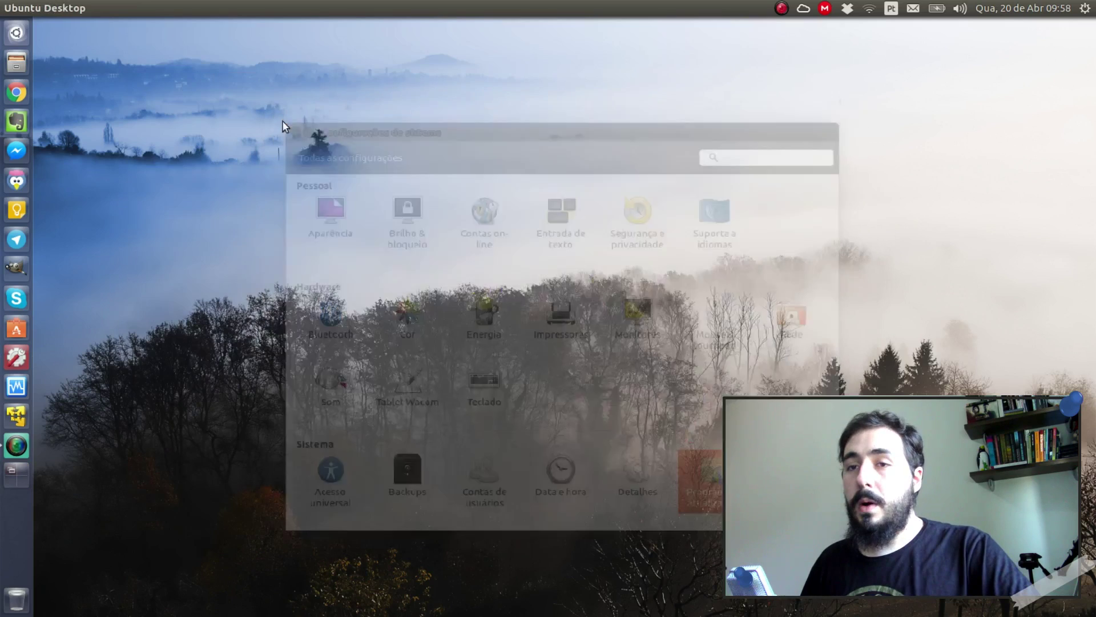
Launch LibreOffice from a Dash search starting with "l" and discard its document recovery data.
{"action": "key", "text": "super"}
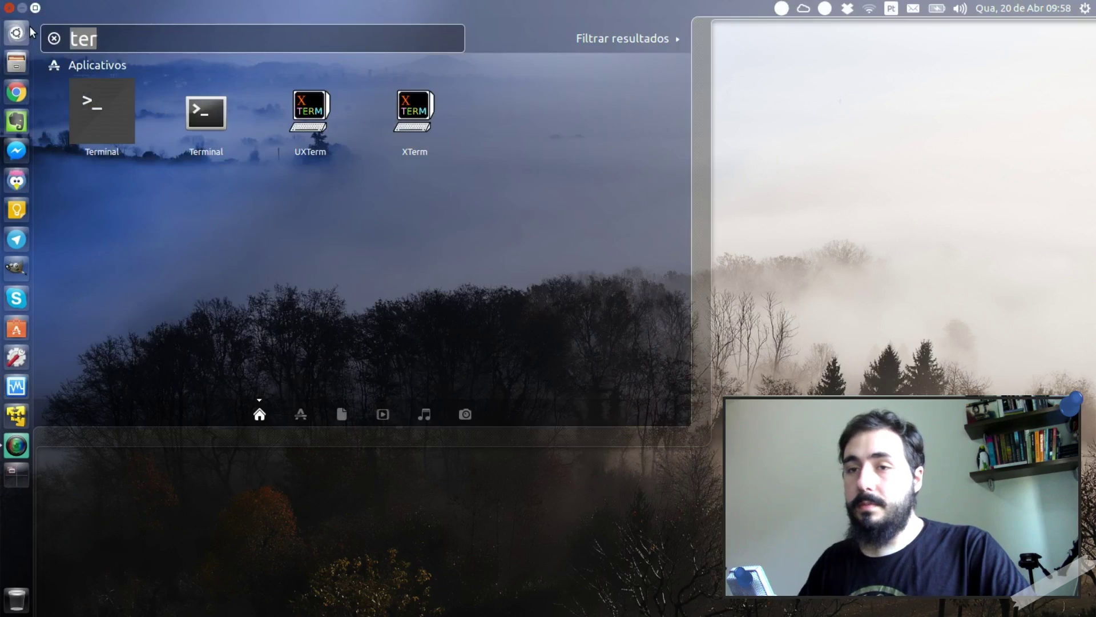
{"action": "key", "text": "BackSpace"}
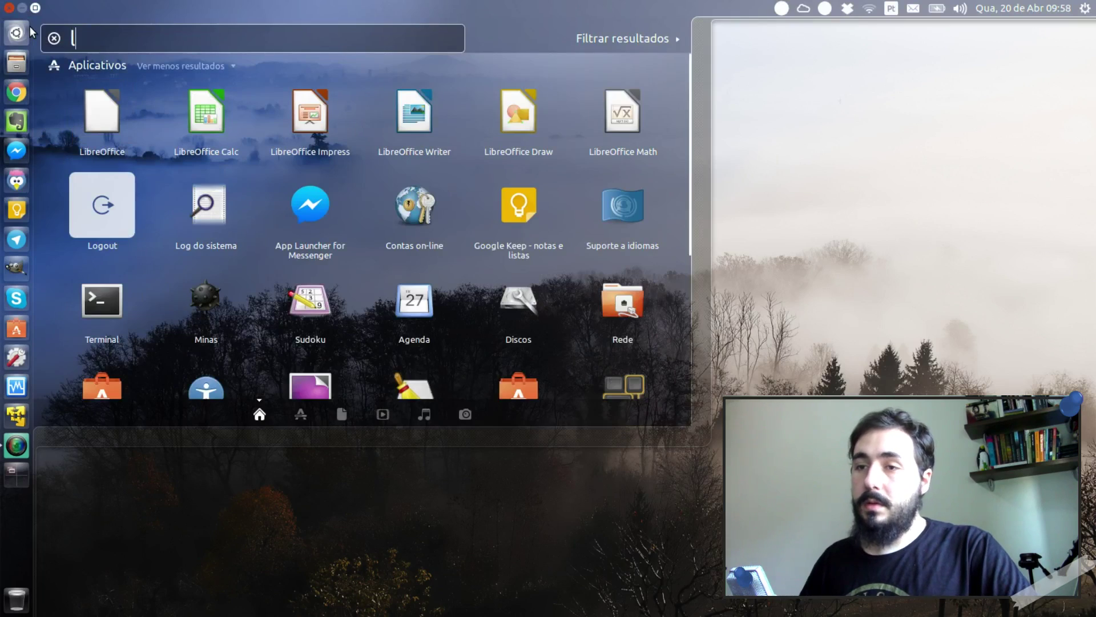
{"action": "left_click", "coordinate": [418, 126]}
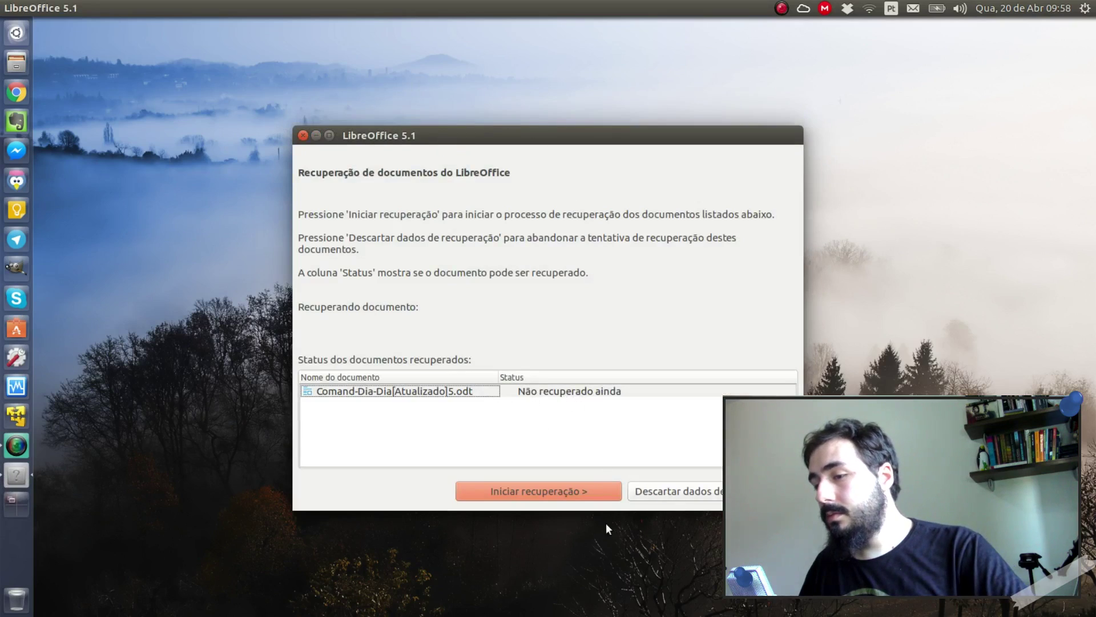
{"action": "left_click", "coordinate": [707, 495]}
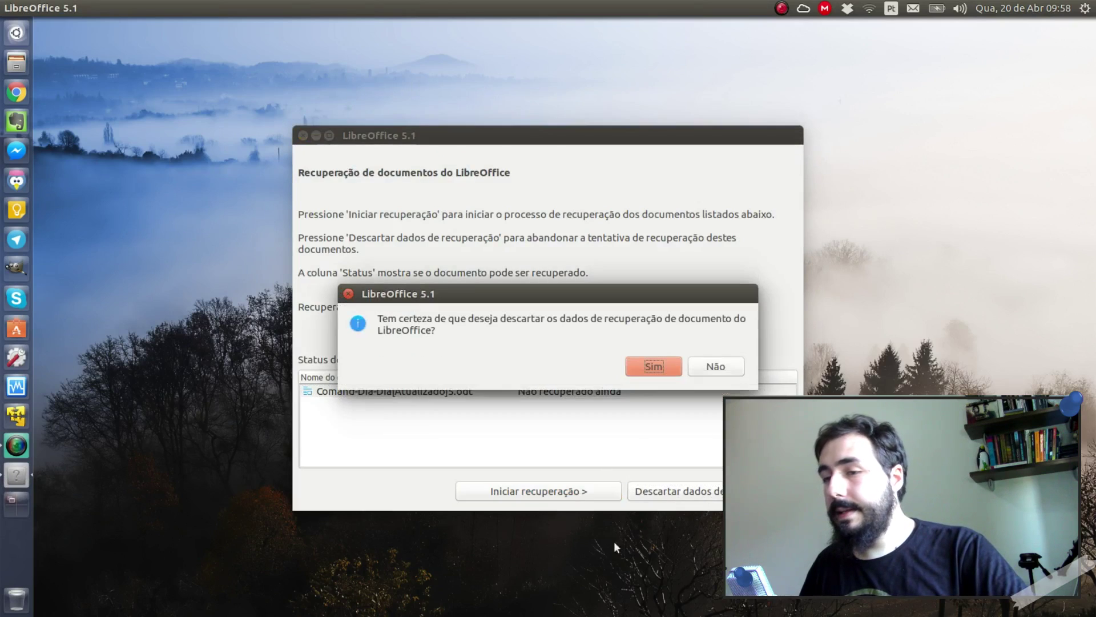
{"action": "left_click", "coordinate": [654, 366]}
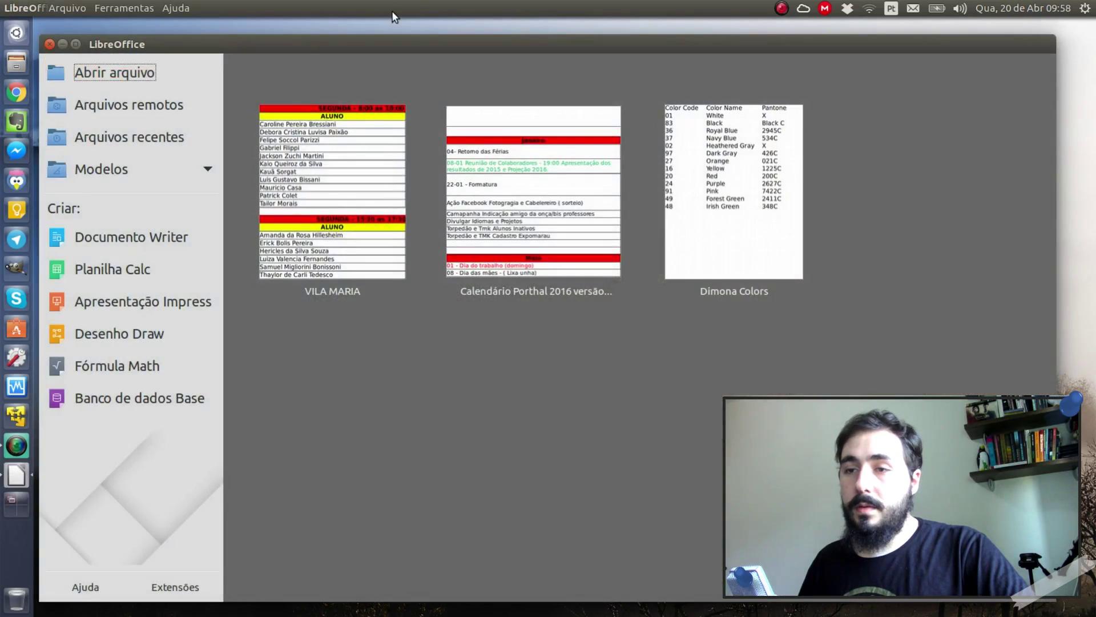
Create a new Writer document from the LibreOffice start window and show the Sobre o LibreOffice version details.
{"action": "double_click", "coordinate": [391, 42]}
{"action": "left_click", "coordinate": [125, 200]}
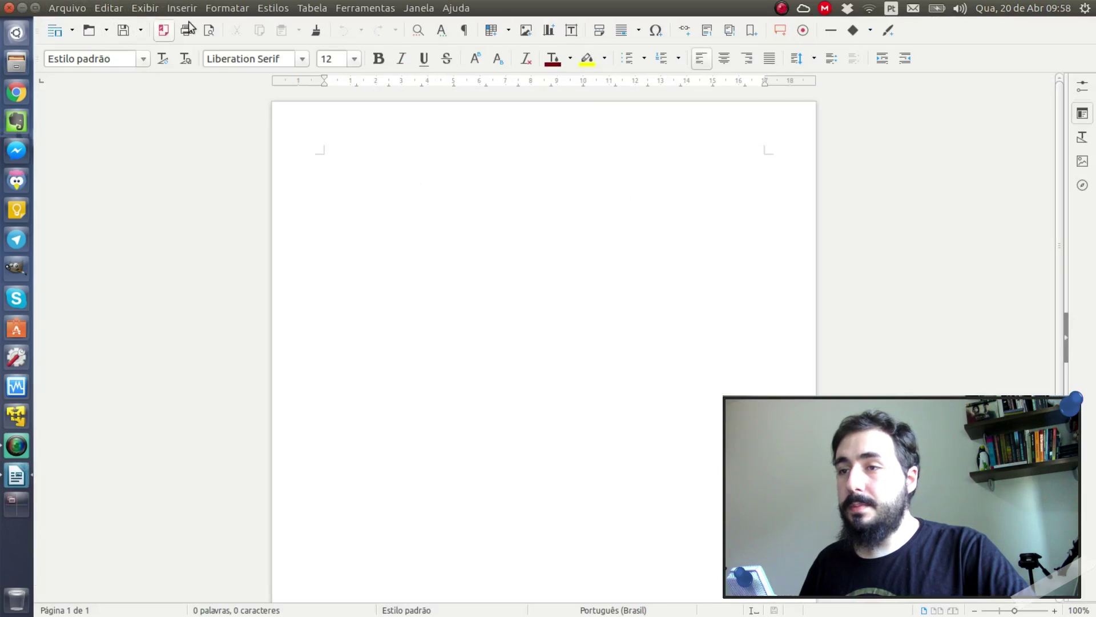
{"action": "left_click", "coordinate": [455, 8]}
{"action": "left_click", "coordinate": [504, 142]}
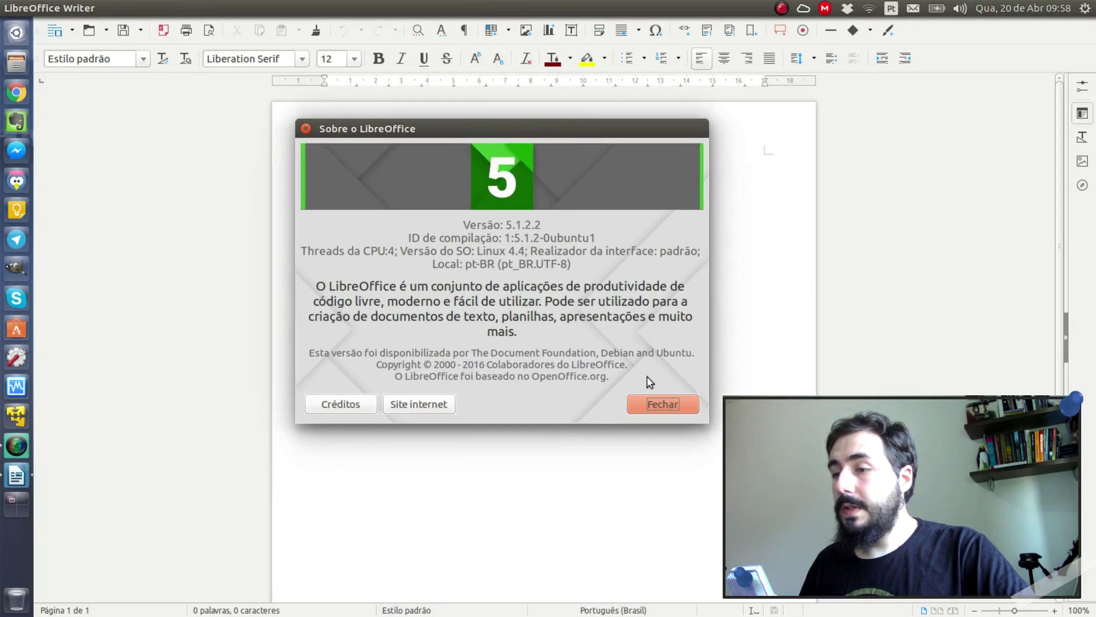
Close the LibreOffice version details, then restore the maximized Writer window and close the empty document.
{"action": "left_click", "coordinate": [671, 402]}
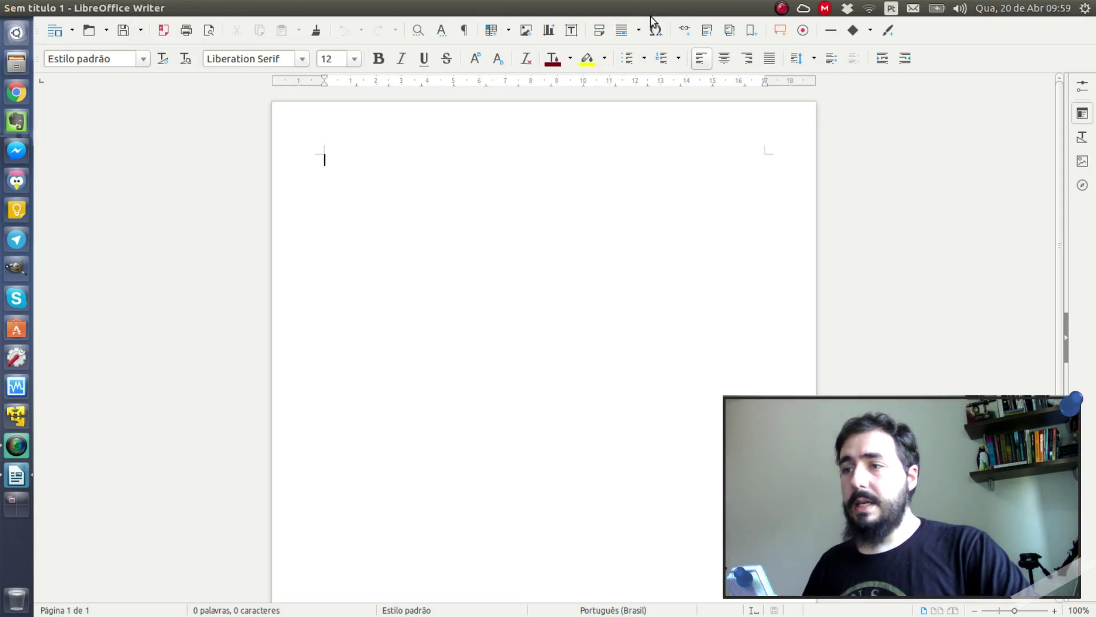
{"action": "mouse_move", "coordinate": [628, 8]}
{"action": "left_mouse_down"}
{"action": "mouse_move", "coordinate": [624, 46]}
{"action": "mouse_move", "coordinate": [661, 42]}
{"action": "mouse_move", "coordinate": [633, 26]}
{"action": "left_mouse_up"}
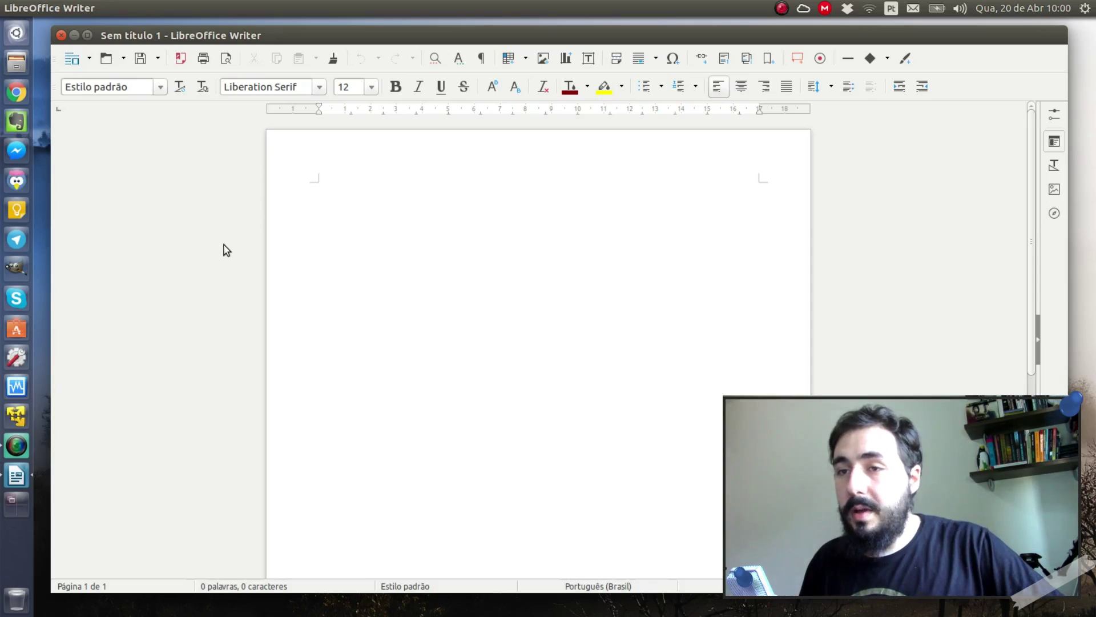
{"action": "mouse_move", "coordinate": [851, 38]}
{"action": "left_mouse_down"}
{"action": "mouse_move", "coordinate": [788, 39]}
{"action": "mouse_move", "coordinate": [852, 33]}
{"action": "mouse_move", "coordinate": [853, 44]}
{"action": "left_mouse_up"}
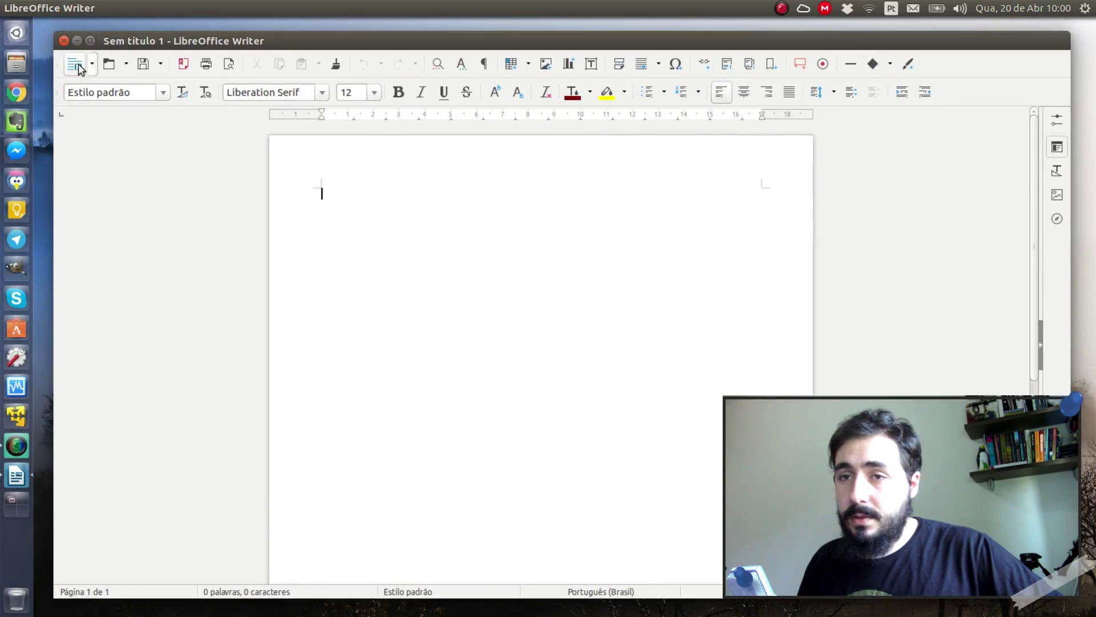
{"action": "left_click", "coordinate": [64, 41]}
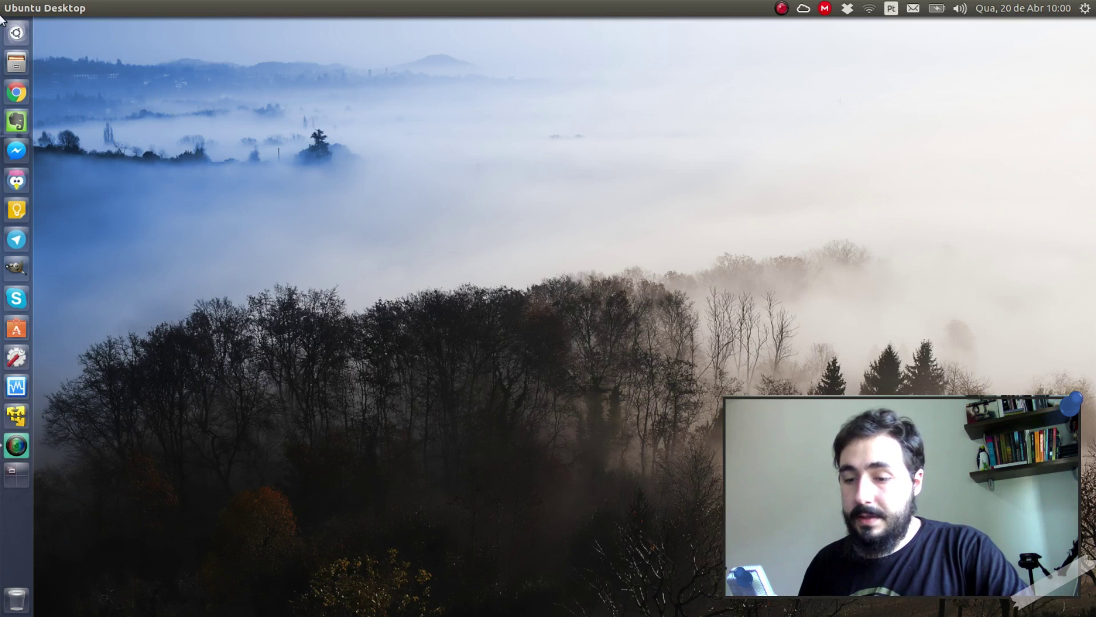
Search the Dash for "bra" and clear the search term.
{"action": "left_click", "coordinate": [22, 33]}
{"action": "type", "text": "bra"}
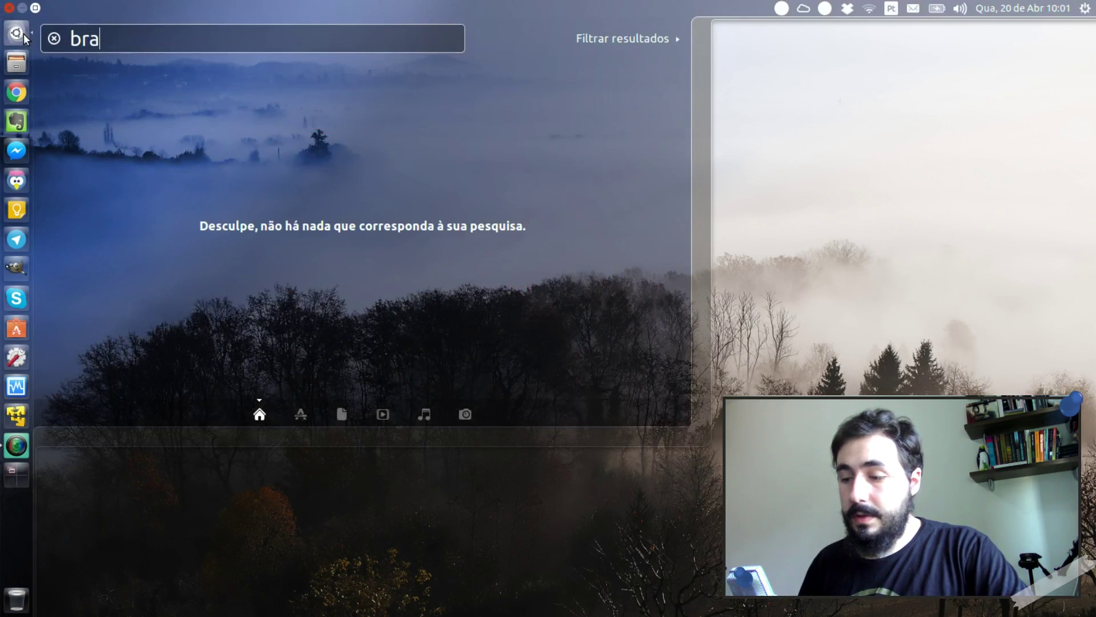
{"action": "key", "text": "BackSpace"}
{"action": "key", "text": "BackSpace"}
{"action": "key", "text": "BackSpace"}
Search the Dash for "empa", correcting the mistyped term, and close the Dash.
{"action": "type", "text": "e,"}
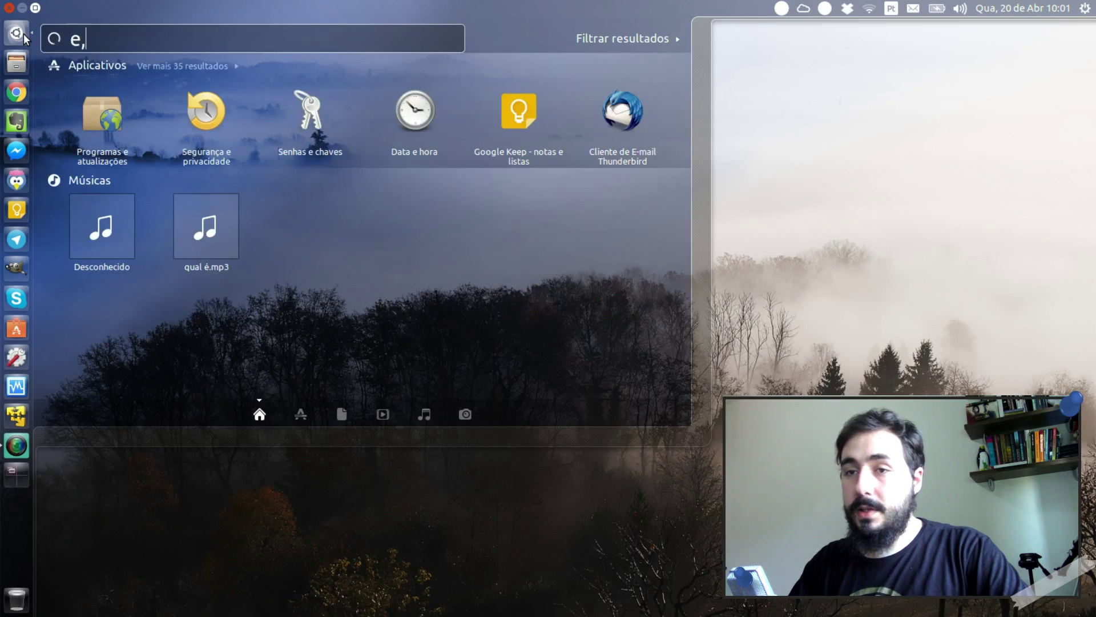
{"action": "type", "text": "p"}
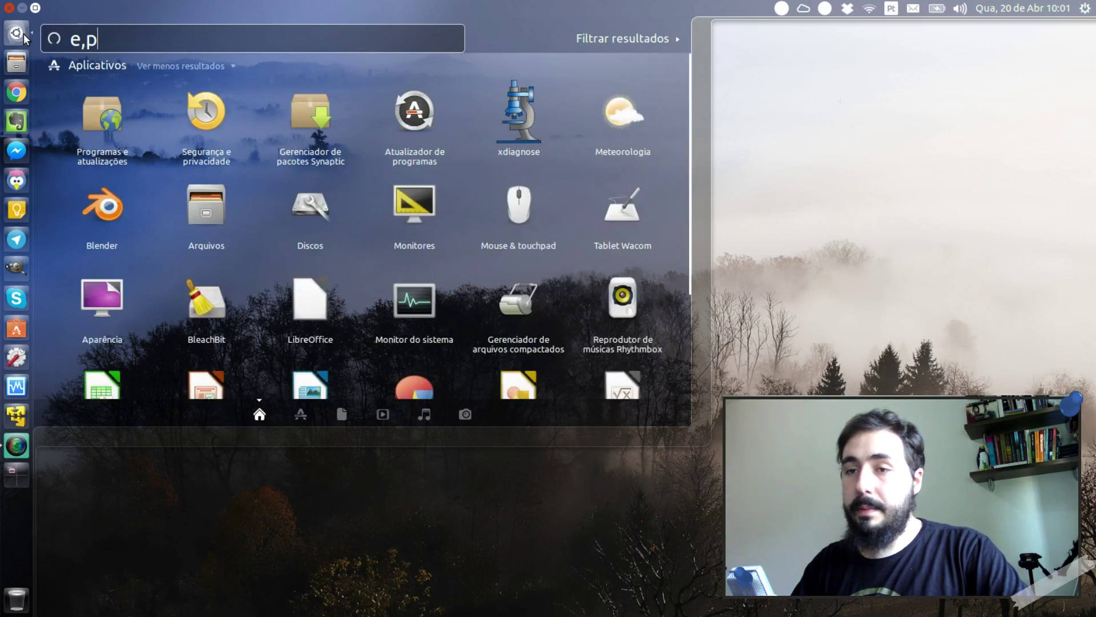
{"action": "type", "text": "a"}
{"action": "key", "text": "BackSpace"}
{"action": "key", "text": "BackSpace"}
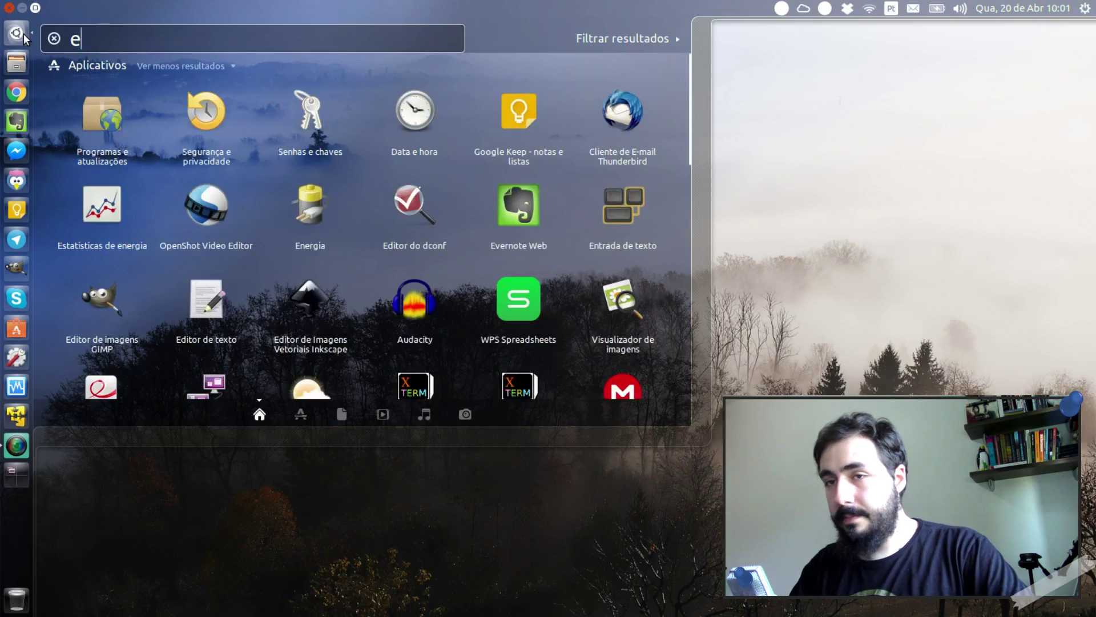
{"action": "key", "text": "BackSpace"}
{"action": "type", "text": "mp"}
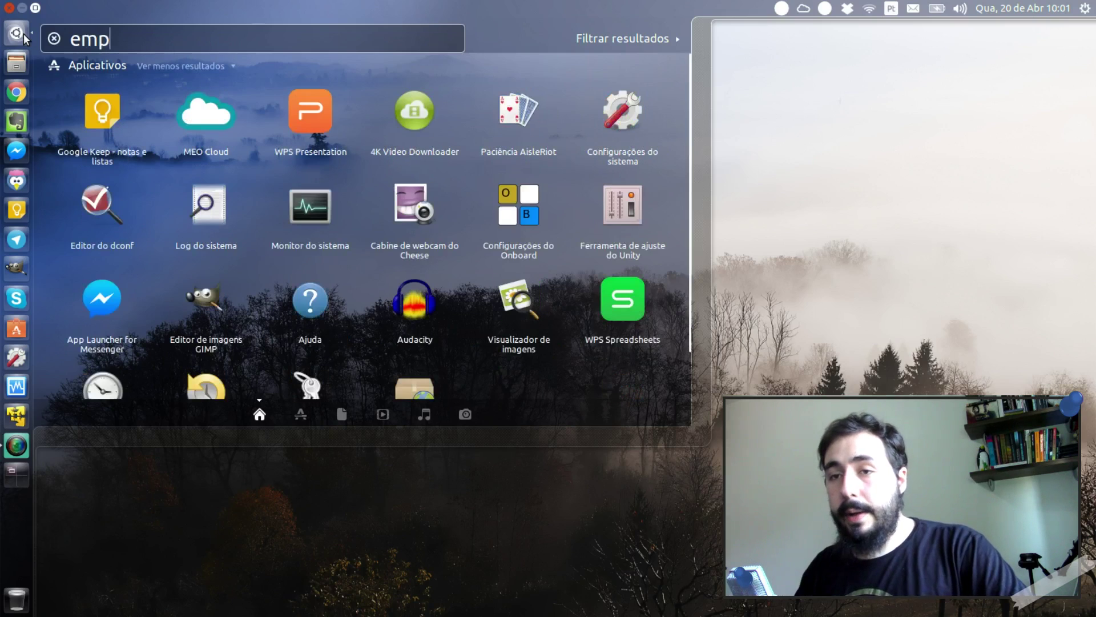
{"action": "type", "text": "a"}
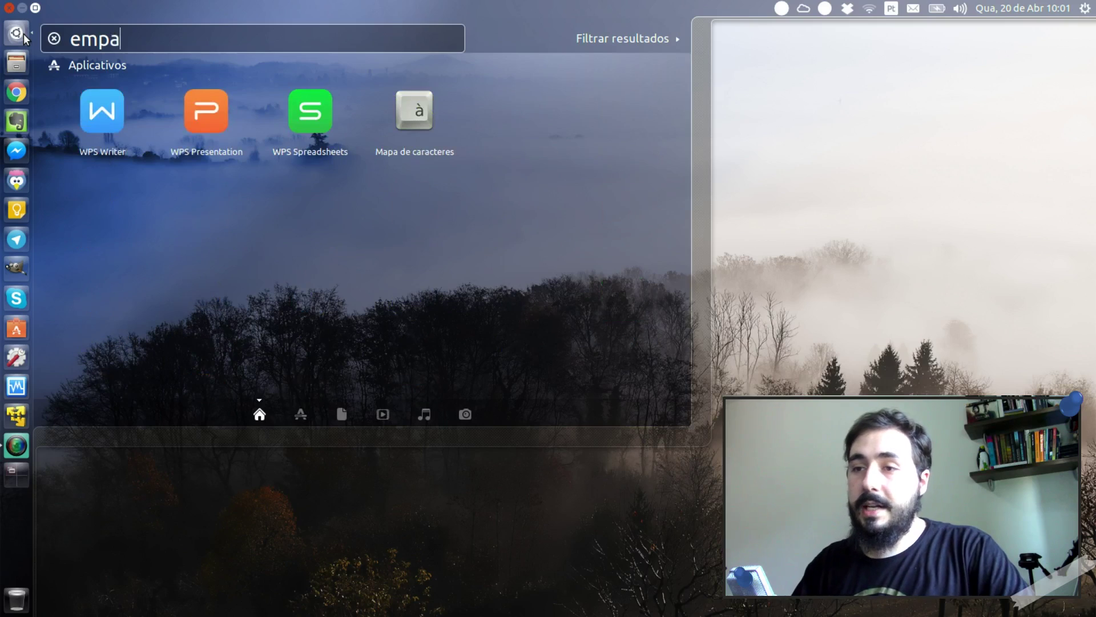
{"action": "key", "text": "BackSpace"}
{"action": "key", "text": "BackSpace"}
{"action": "key", "text": "Escape"}
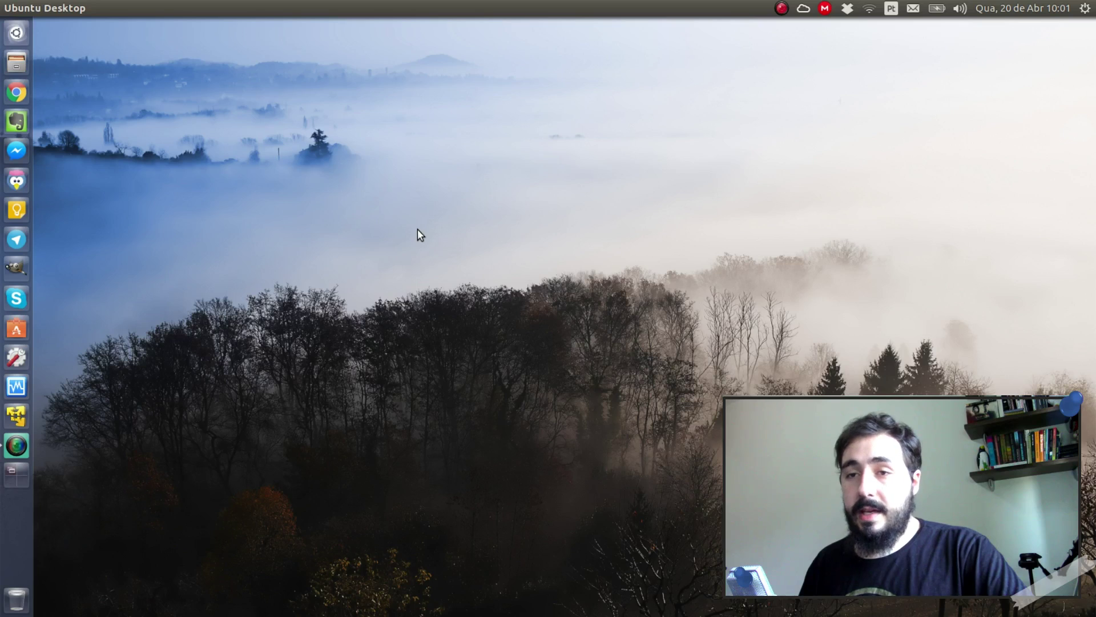
Launch the Agenda calendar from a Dash search for "ag".
{"action": "left_click", "coordinate": [16, 33]}
{"action": "type", "text": "ag"}
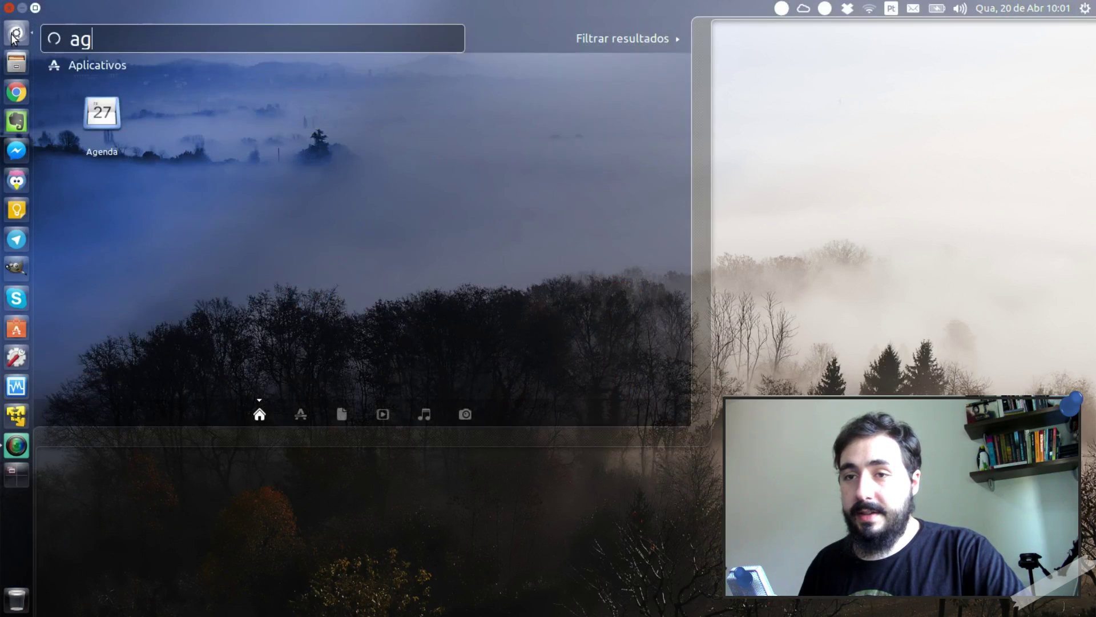
{"action": "key", "text": "Return"}
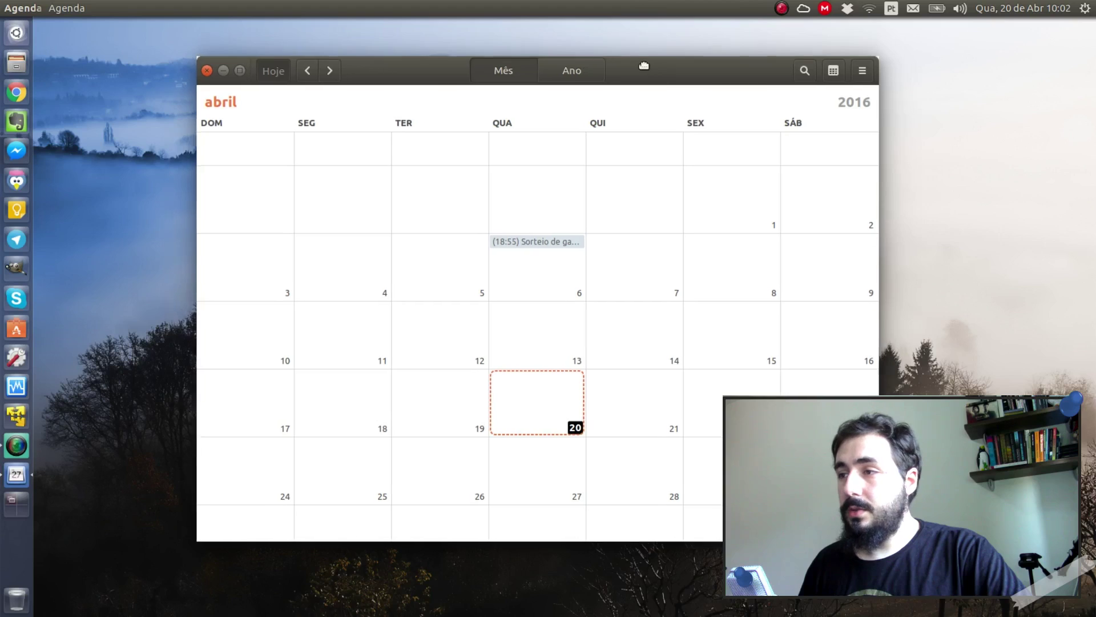
Move the Agenda window around the desktop, maximize and restore it twice, and close it.
{"action": "left_click_drag", "start_coordinate": [641, 66], "coordinate": [596, 141]}
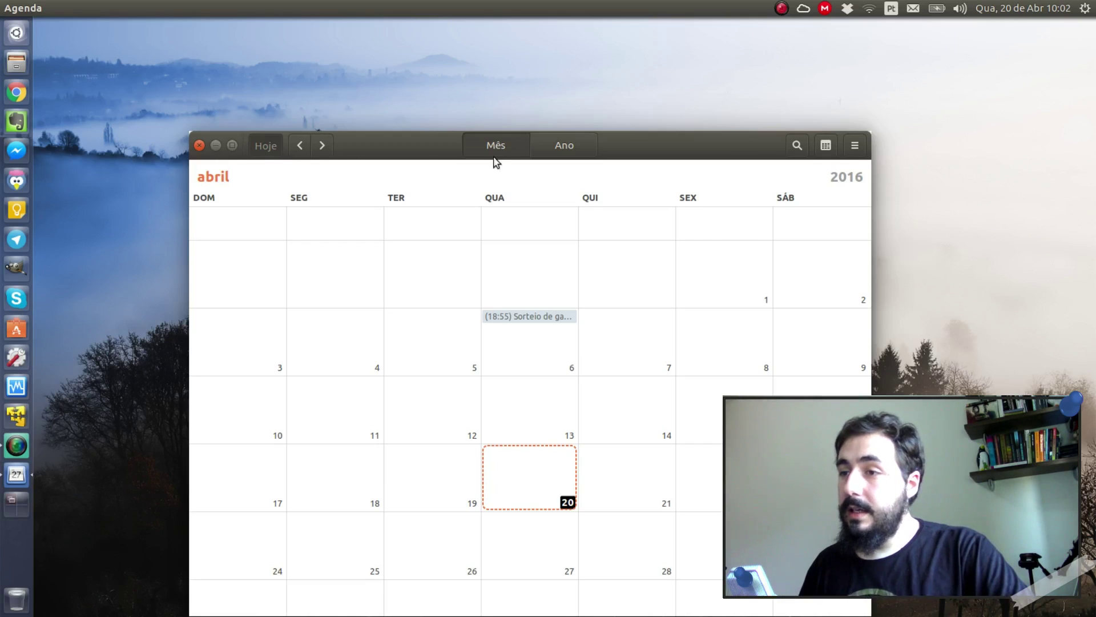
{"action": "double_click", "coordinate": [708, 143]}
{"action": "left_click_drag", "start_coordinate": [653, 34], "coordinate": [673, 152]}
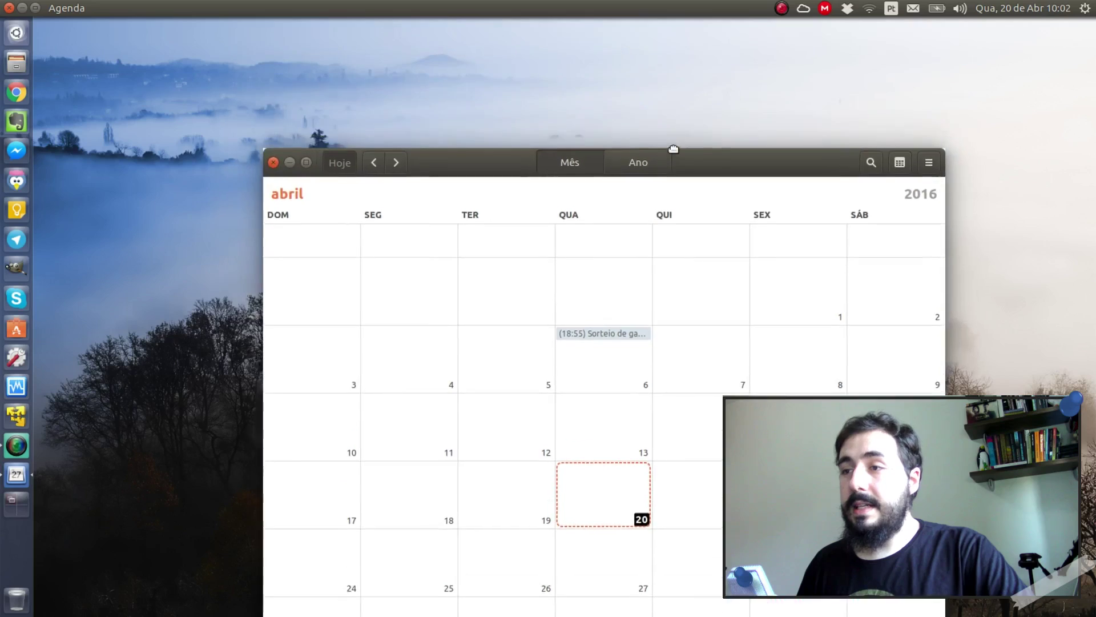
{"action": "double_click", "coordinate": [673, 152]}
{"action": "double_click", "coordinate": [314, 5]}
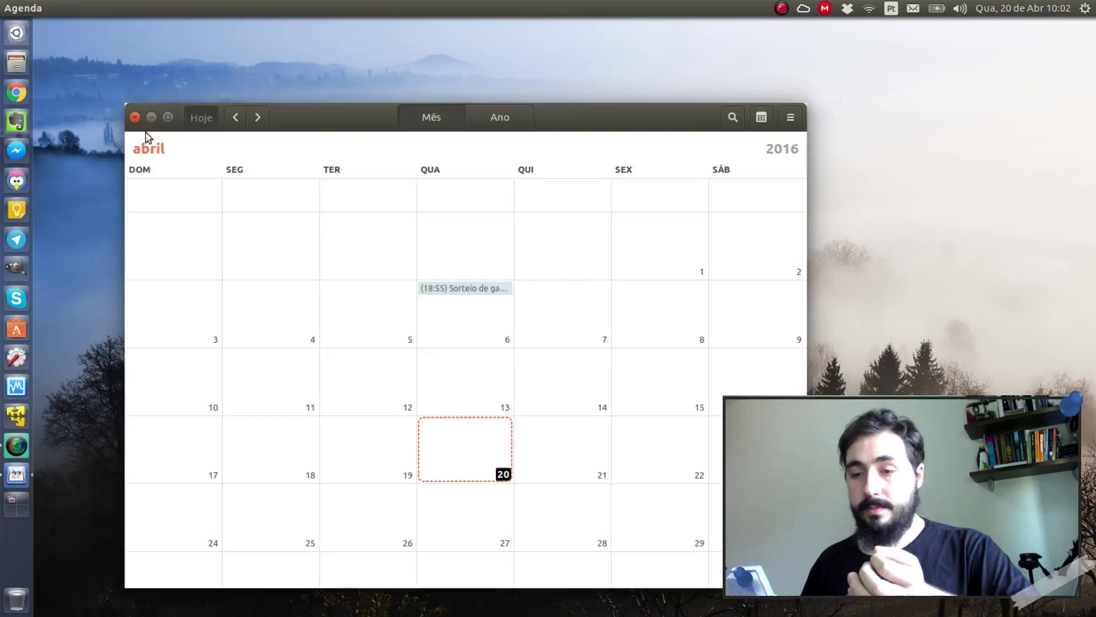
{"action": "left_click", "coordinate": [135, 117]}
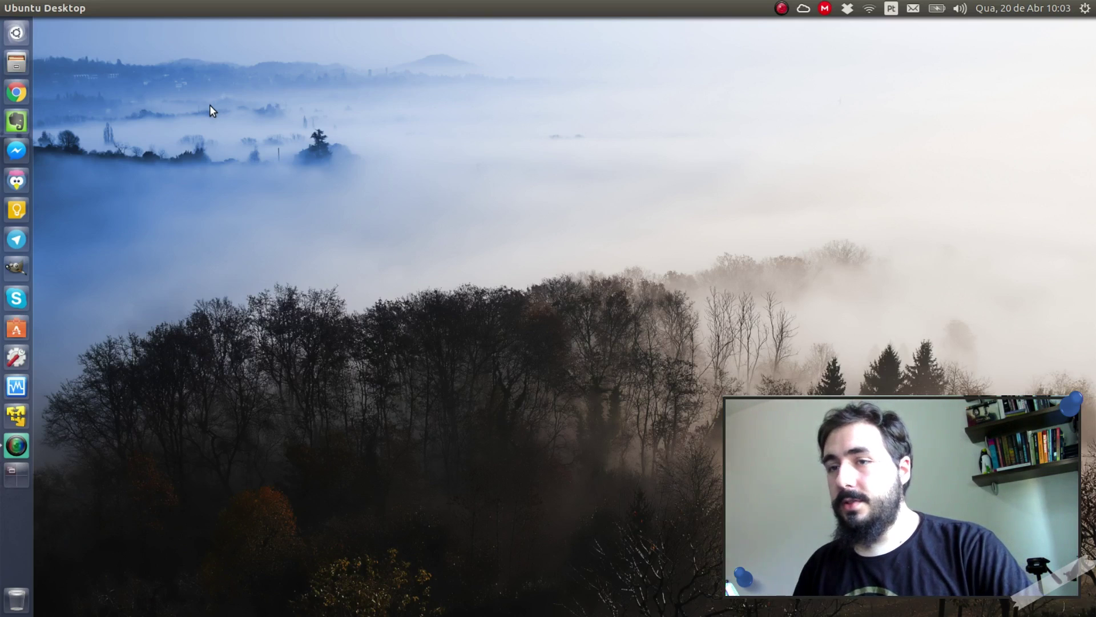
Open Ubuntu Software to view its start page, reposition its window and close it.
{"action": "left_click", "coordinate": [14, 331]}
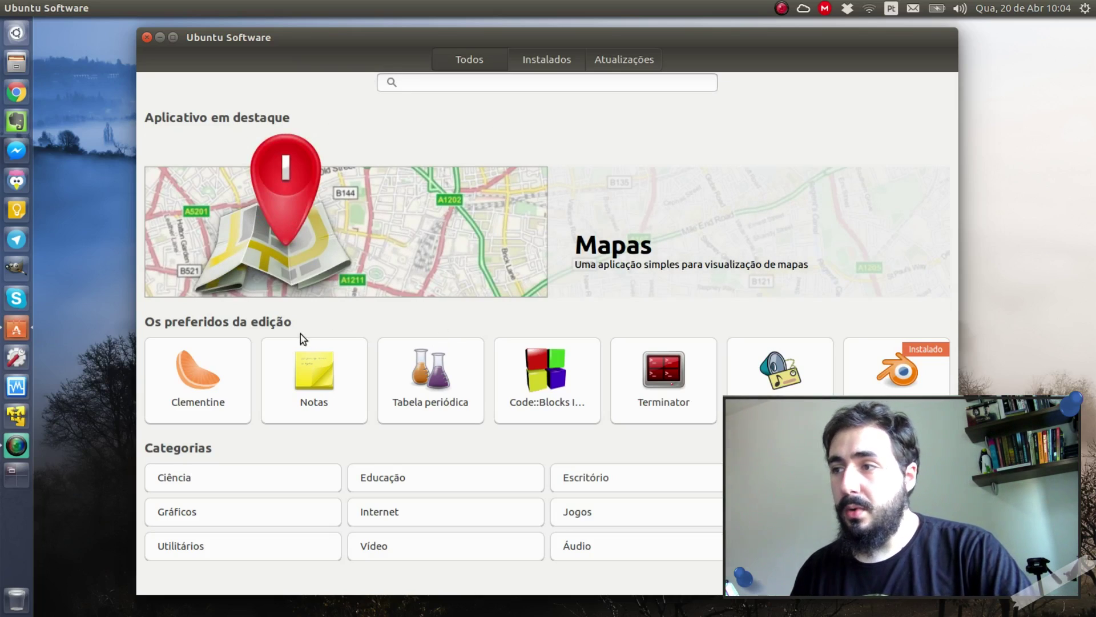
{"action": "left_click_drag", "start_coordinate": [708, 36], "coordinate": [695, 57]}
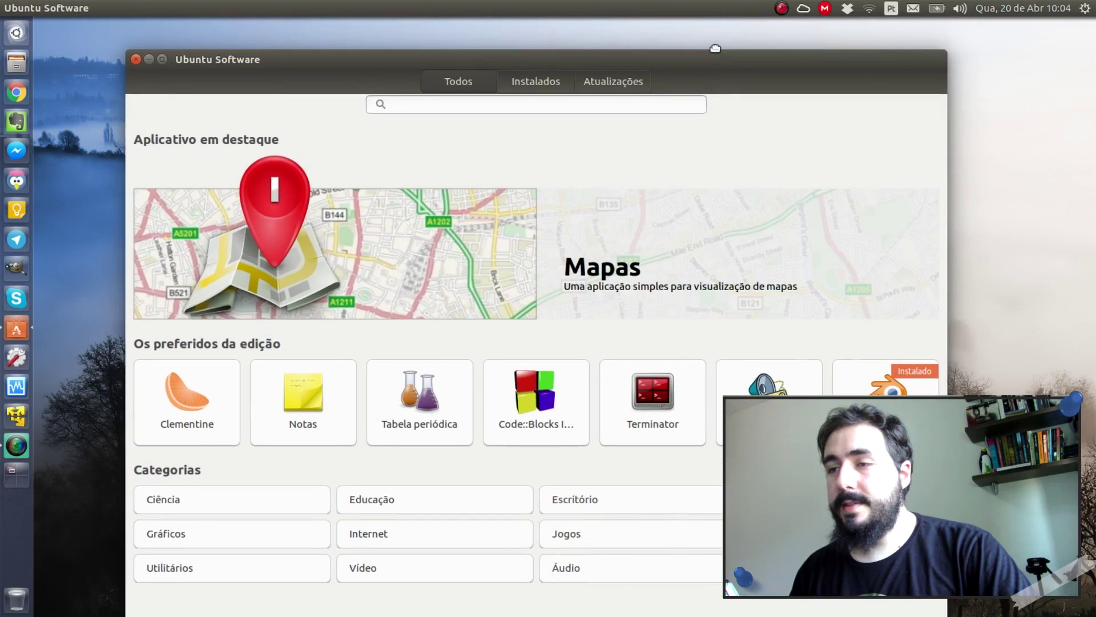
{"action": "left_click_drag", "start_coordinate": [464, 55], "coordinate": [533, 22]}
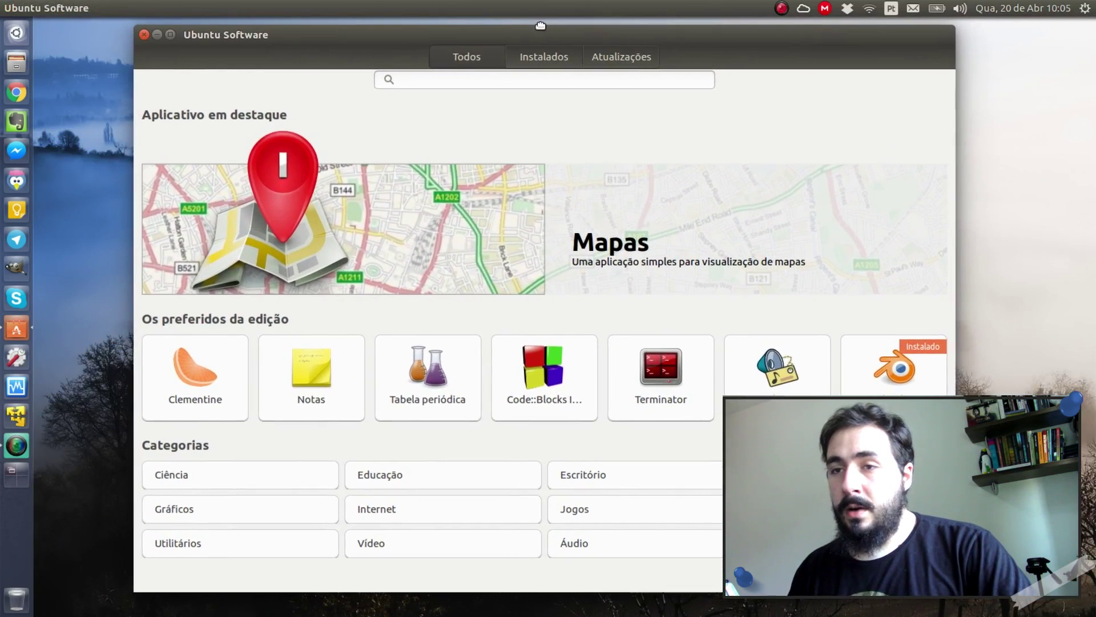
{"action": "left_click", "coordinate": [146, 34]}
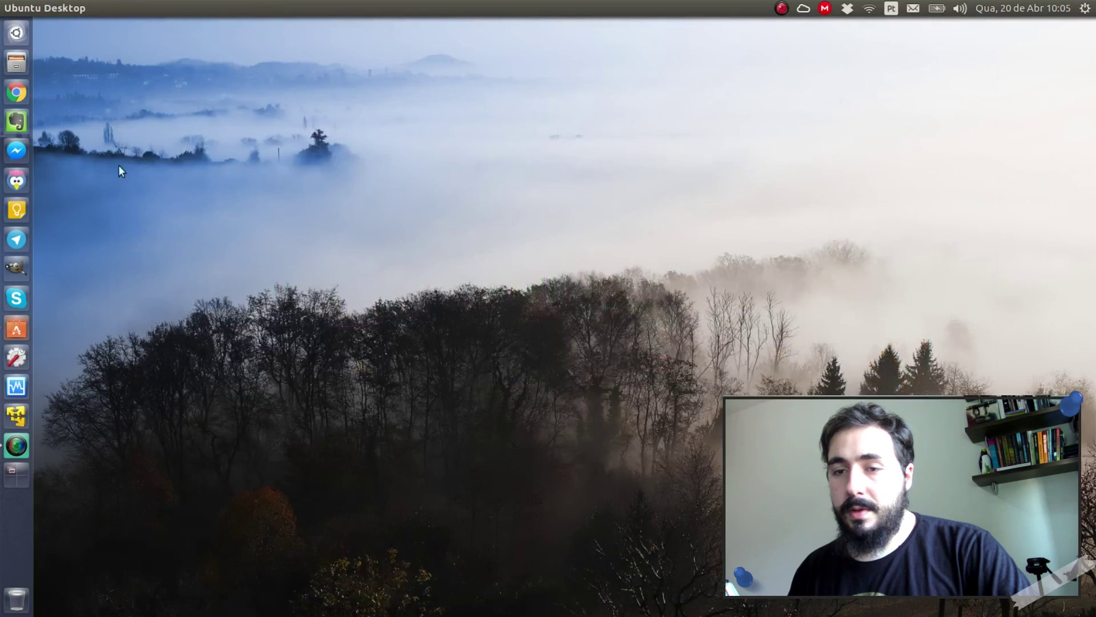
Reopen Ubuntu Software, position its window in the upper part of the desktop and show the Instalados list.
{"action": "left_click", "coordinate": [21, 327]}
{"action": "left_click_drag", "start_coordinate": [967, 102], "coordinate": [819, 38]}
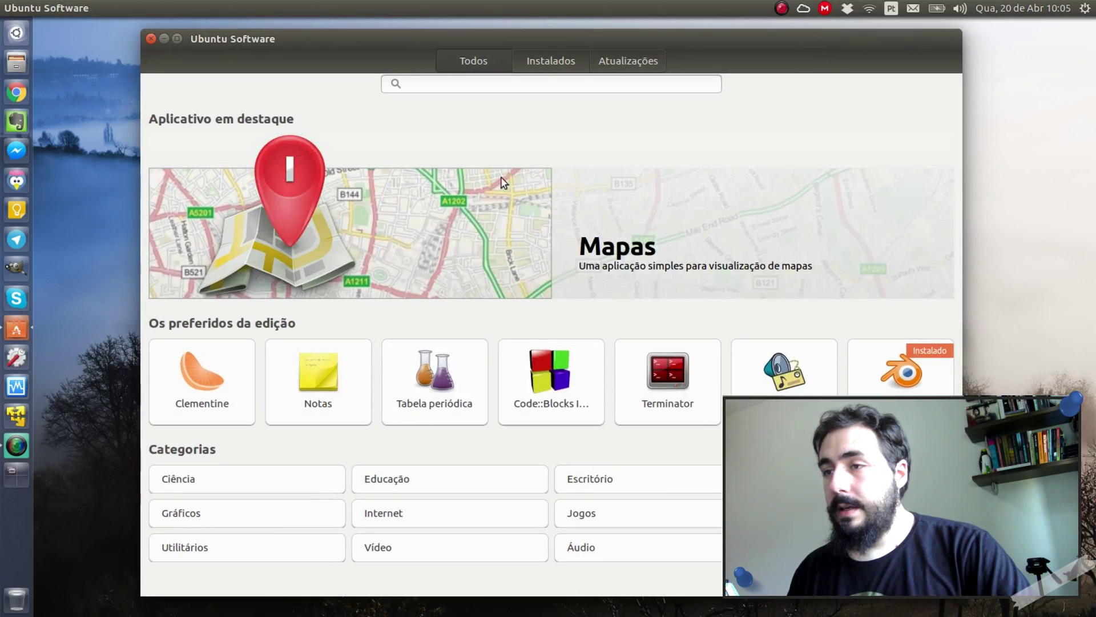
{"action": "left_click", "coordinate": [550, 61]}
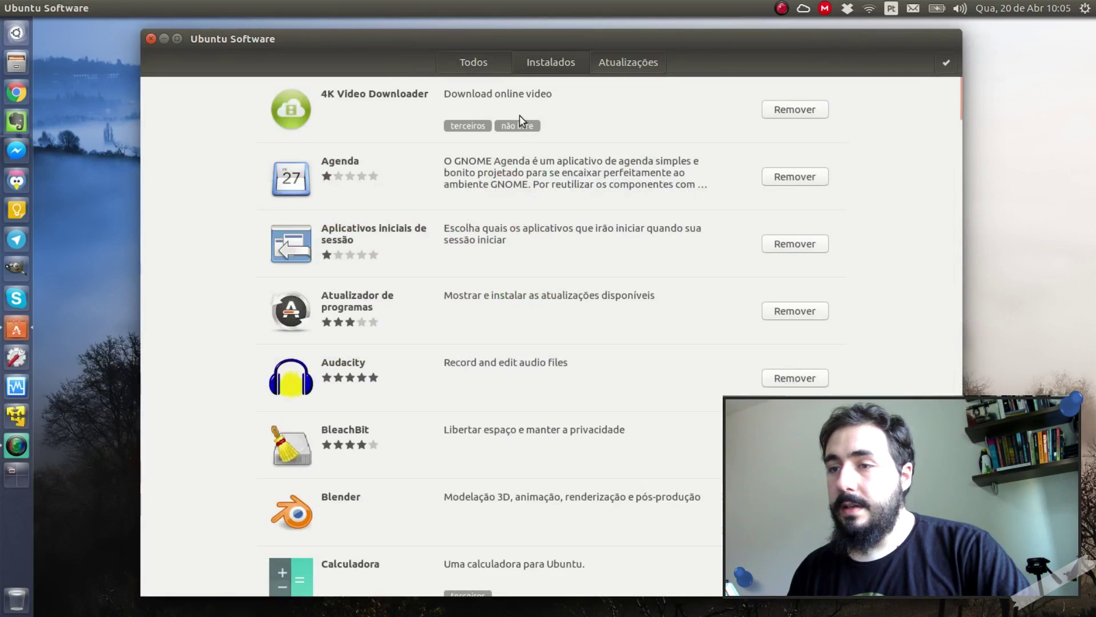
Browse the Astronomia, Eletricidade and Geografia subcategories of Ciência and return to the store's start page.
{"action": "left_click", "coordinate": [452, 63]}
{"action": "left_click", "coordinate": [214, 485]}
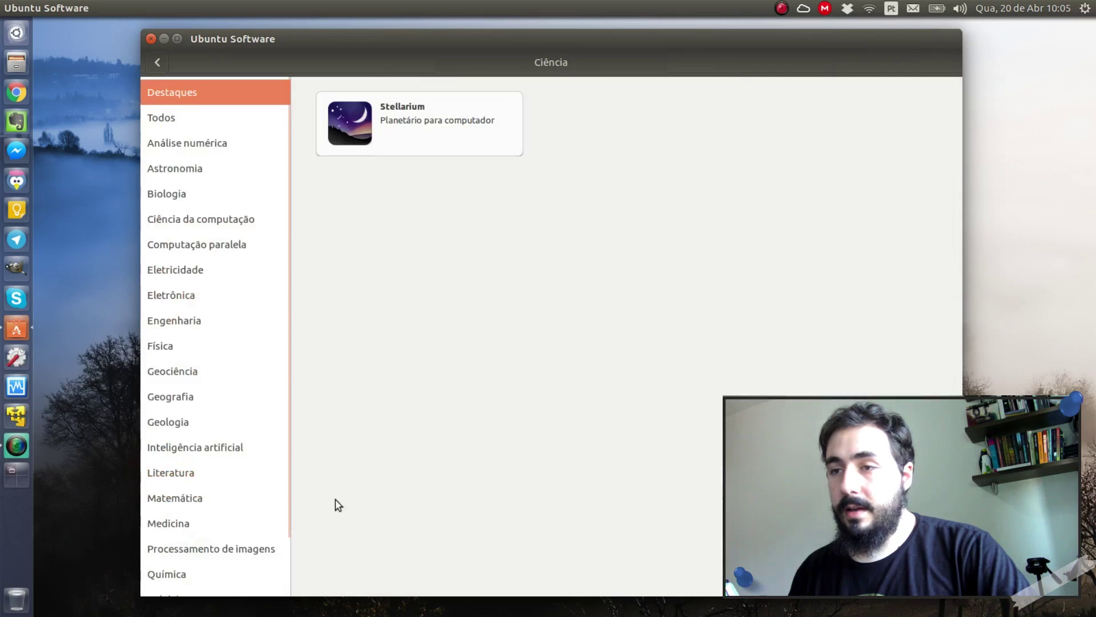
{"action": "left_click", "coordinate": [273, 175]}
{"action": "left_click", "coordinate": [228, 267]}
{"action": "left_click", "coordinate": [209, 397]}
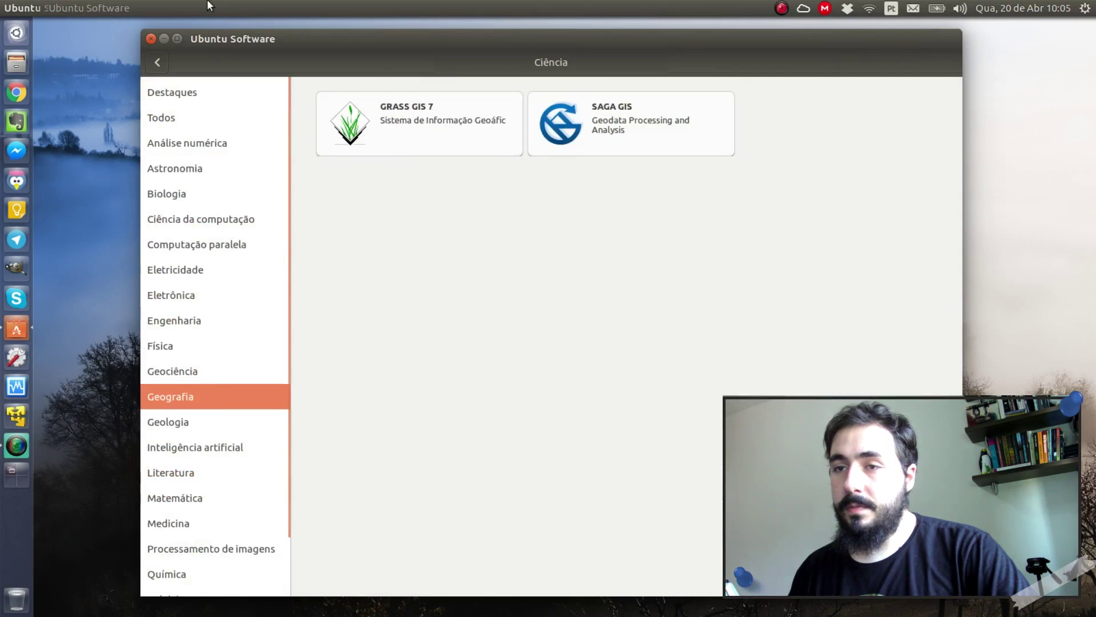
{"action": "left_click", "coordinate": [157, 62]}
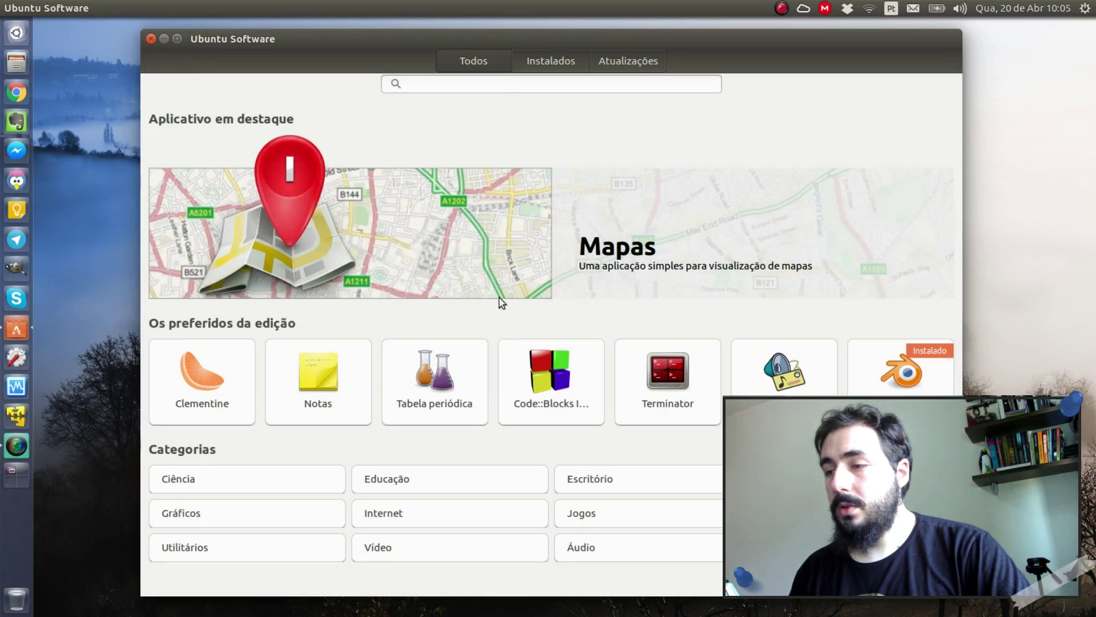
Examine the list of installed applications in Ubuntu Software, including the Aplicativos de sistema section.
{"action": "left_click", "coordinate": [572, 61]}
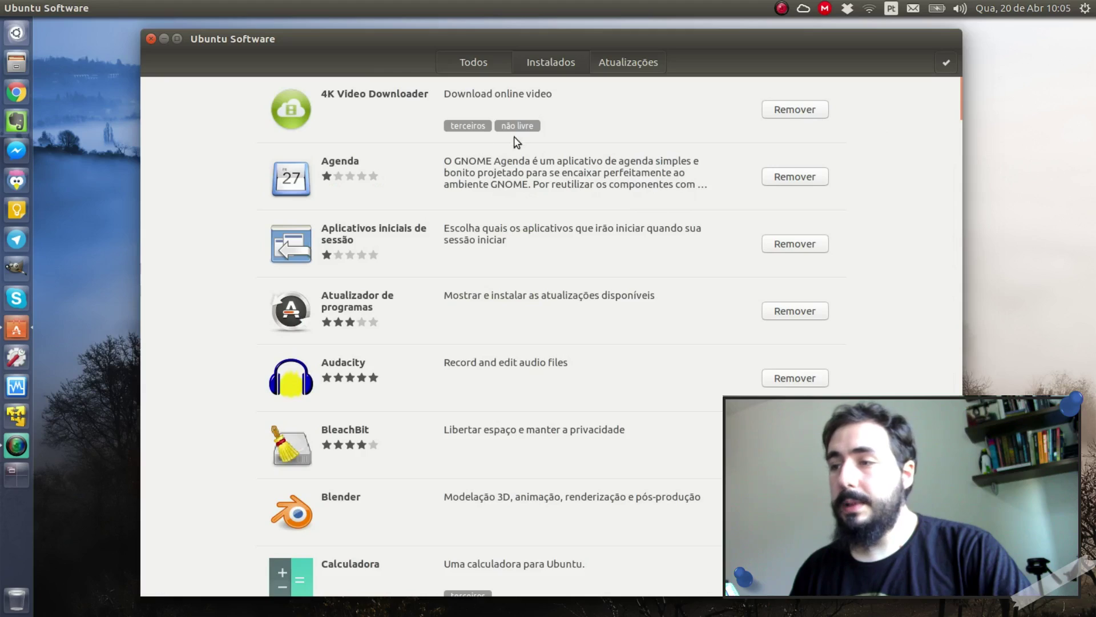
{"action": "scroll", "coordinate": [537, 165], "scroll_direction": "down", "scroll_amount": 8}
{"action": "scroll", "coordinate": [474, 157], "scroll_direction": "down", "scroll_amount": 4}
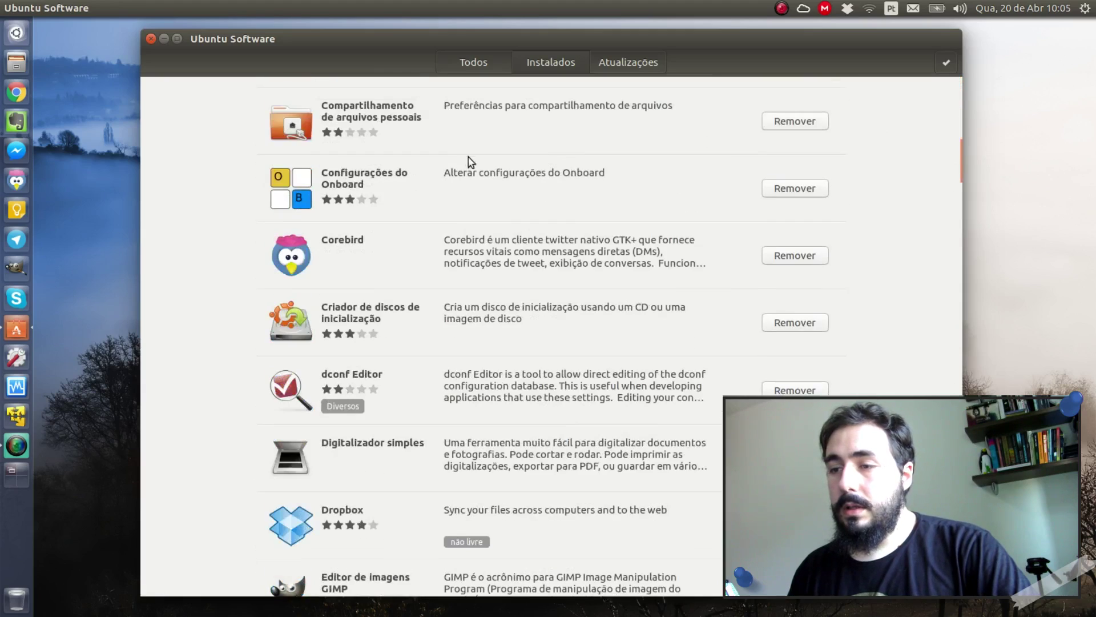
{"action": "scroll", "coordinate": [474, 171], "scroll_direction": "down", "scroll_amount": 15}
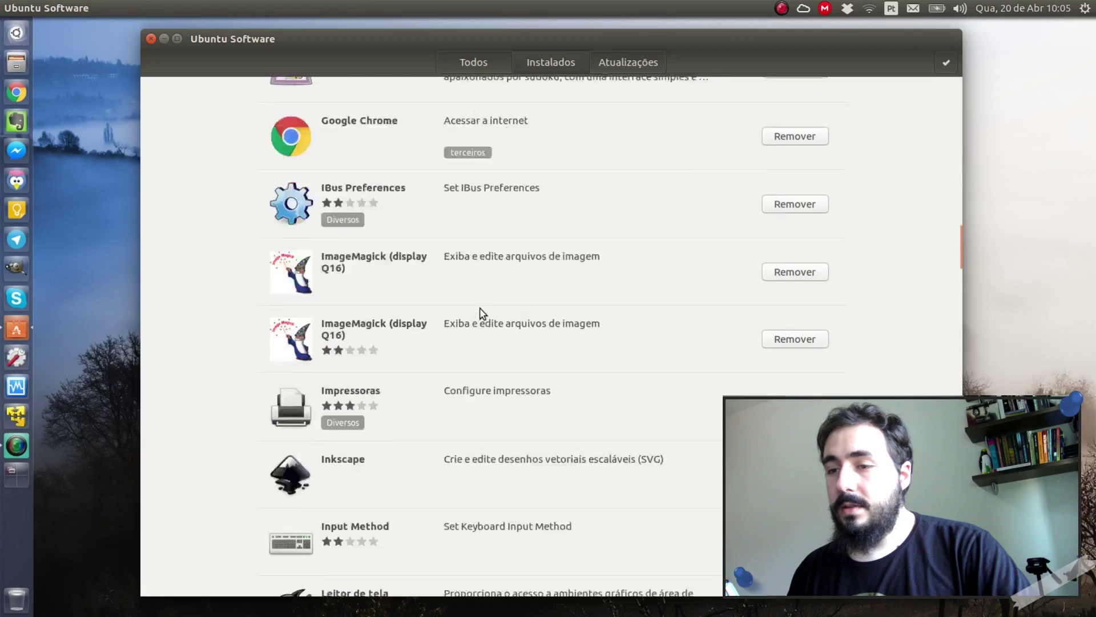
{"action": "scroll", "coordinate": [481, 312], "scroll_direction": "down", "scroll_amount": 20}
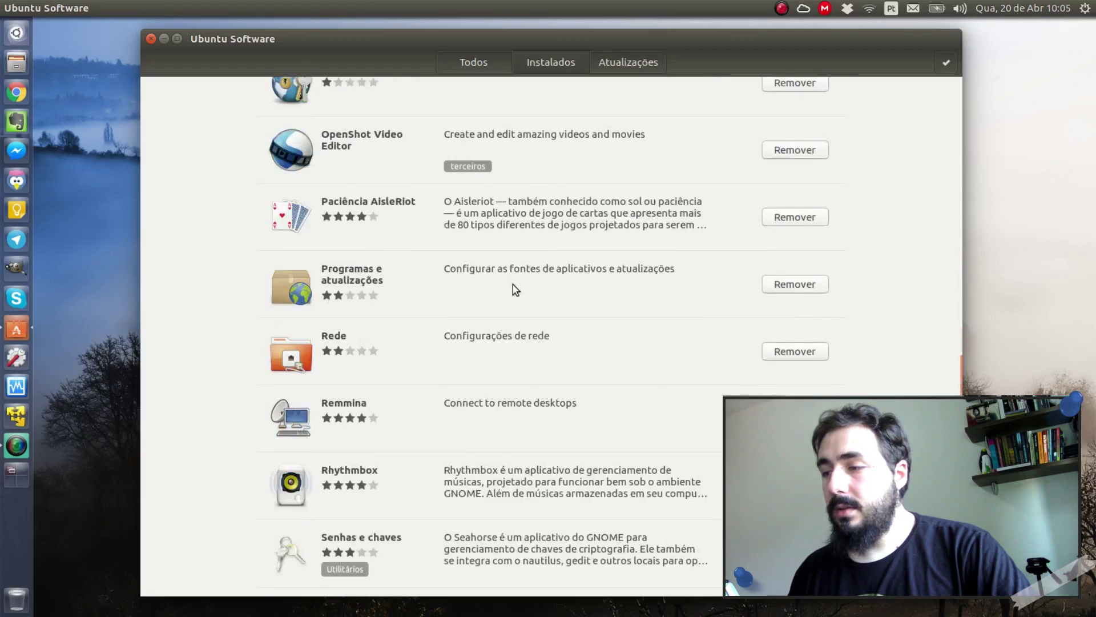
{"action": "scroll", "coordinate": [514, 291], "scroll_direction": "down", "scroll_amount": 20}
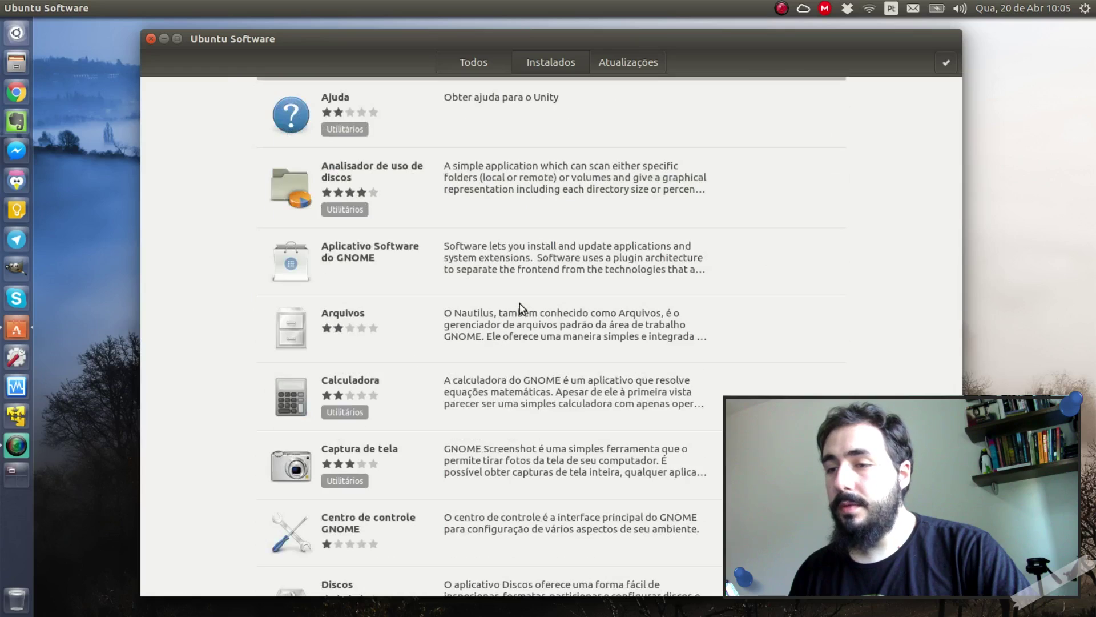
{"action": "scroll", "coordinate": [520, 308], "scroll_direction": "up", "scroll_amount": 5}
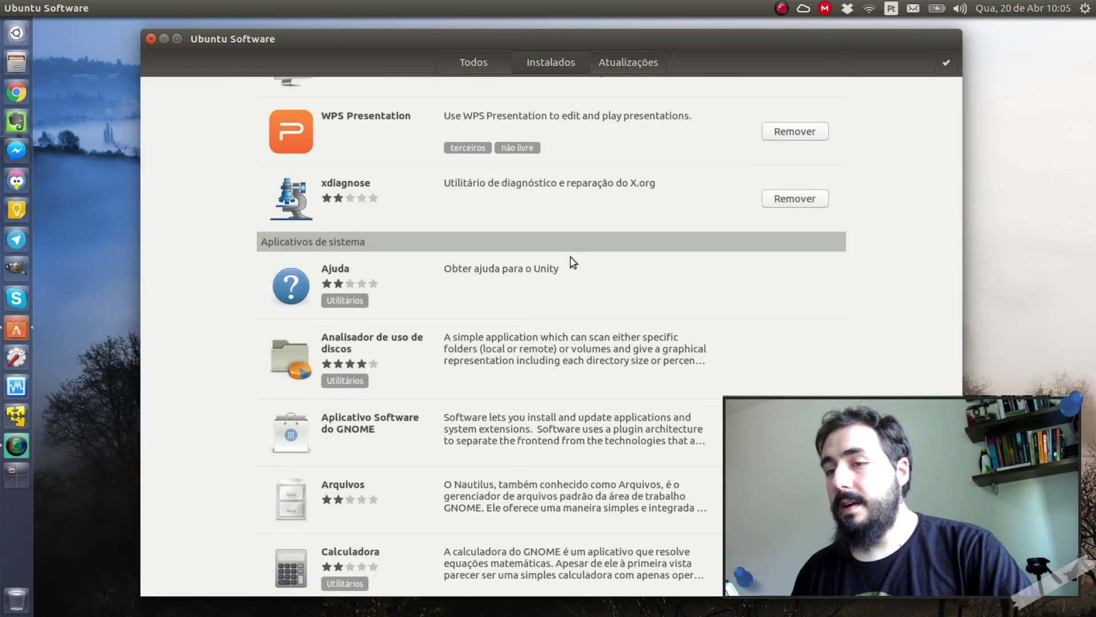
{"action": "scroll", "coordinate": [570, 258], "scroll_direction": "down", "scroll_amount": 17}
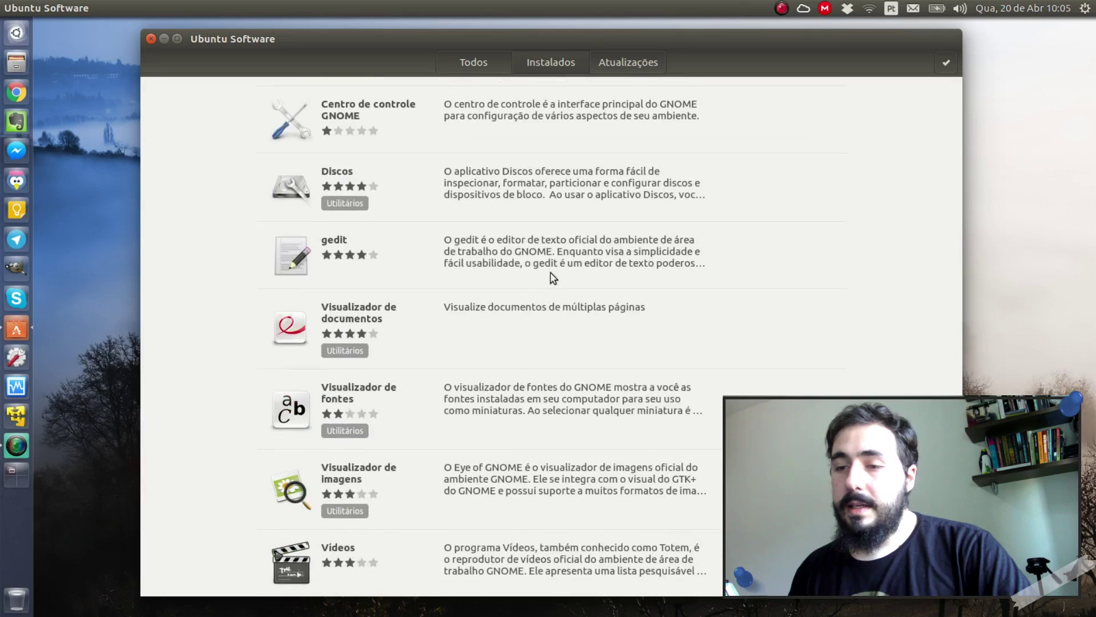
{"action": "scroll", "coordinate": [516, 388], "scroll_direction": "up", "scroll_amount": 2}
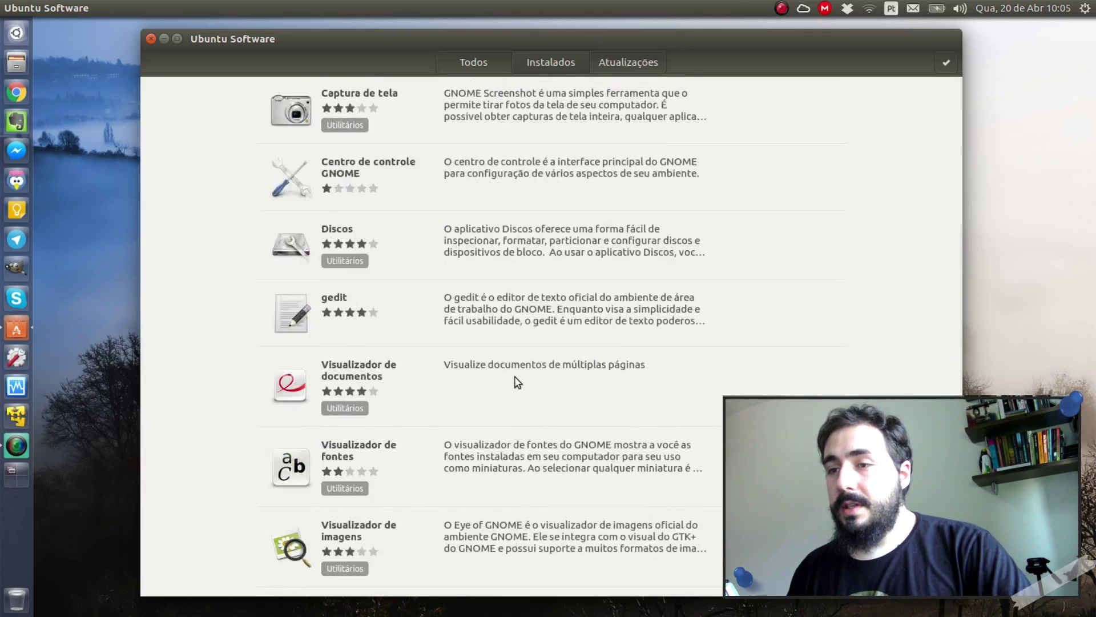
{"action": "scroll", "coordinate": [518, 382], "scroll_direction": "up", "scroll_amount": 3}
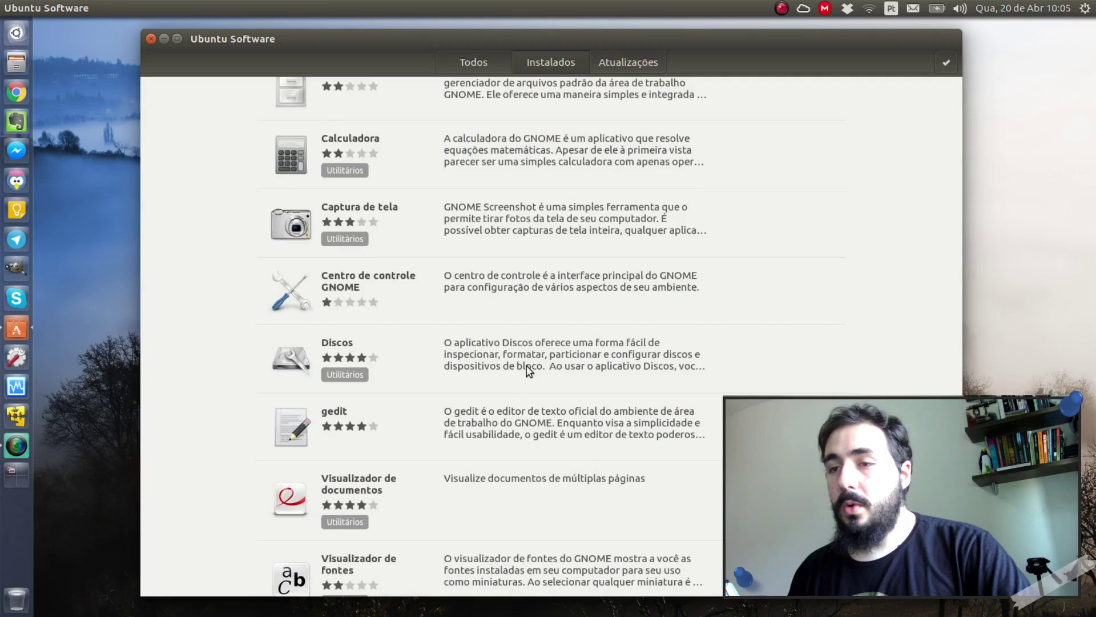
Review the built-in programs listed under Aplicativos de sistema, from Ajuda to Vídeos.
{"action": "scroll", "coordinate": [528, 371], "scroll_direction": "up", "scroll_amount": 11}
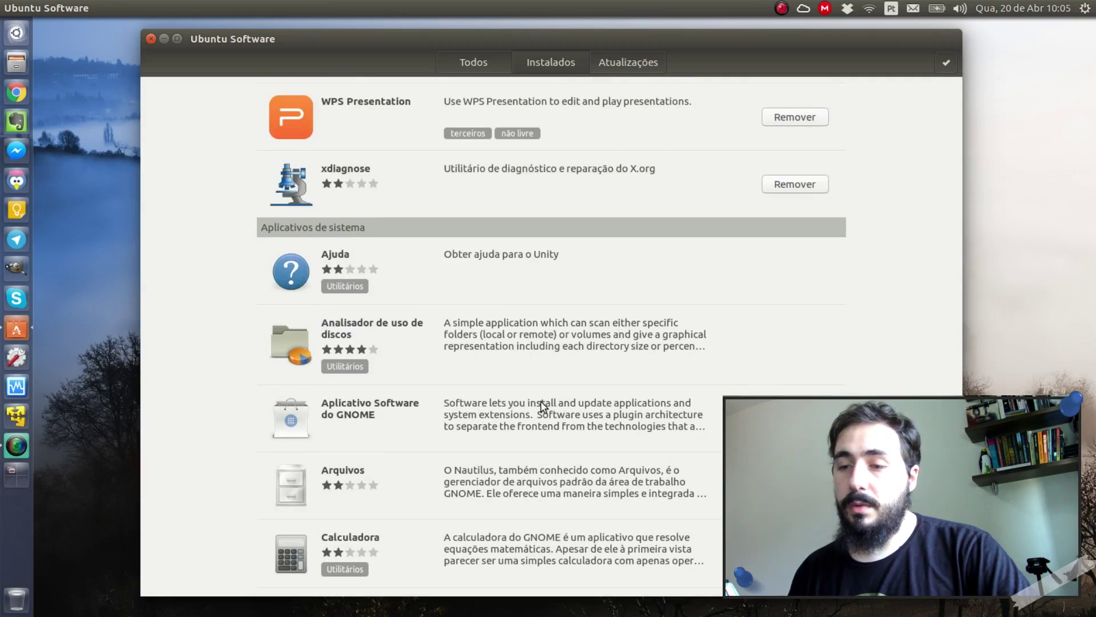
{"action": "scroll", "coordinate": [543, 406], "scroll_direction": "down", "scroll_amount": 2}
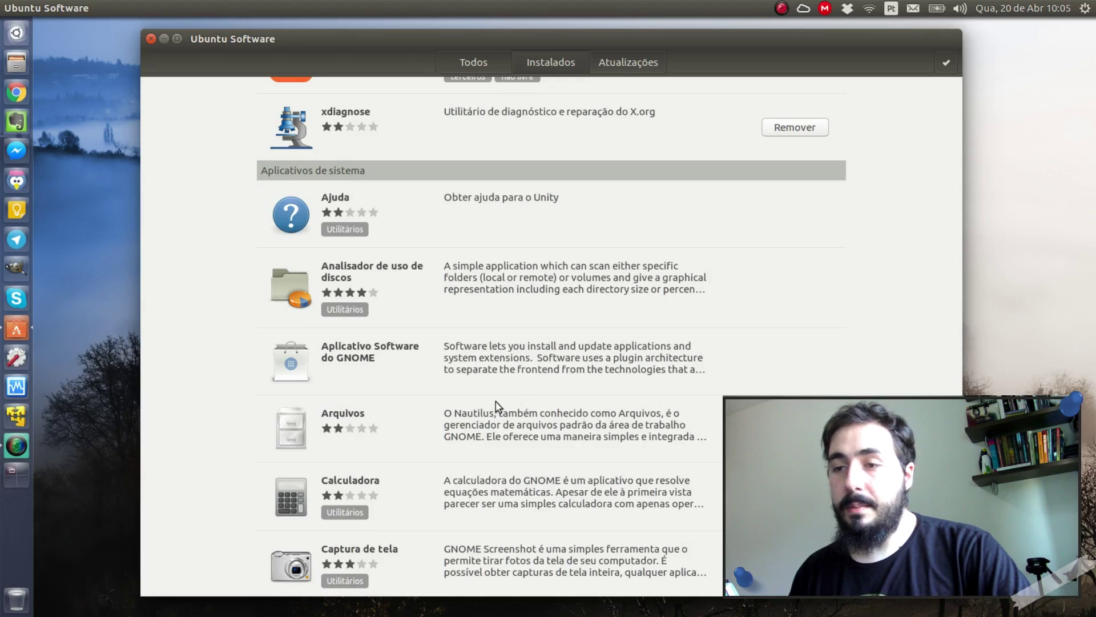
{"action": "scroll", "coordinate": [564, 379], "scroll_direction": "down", "scroll_amount": 10}
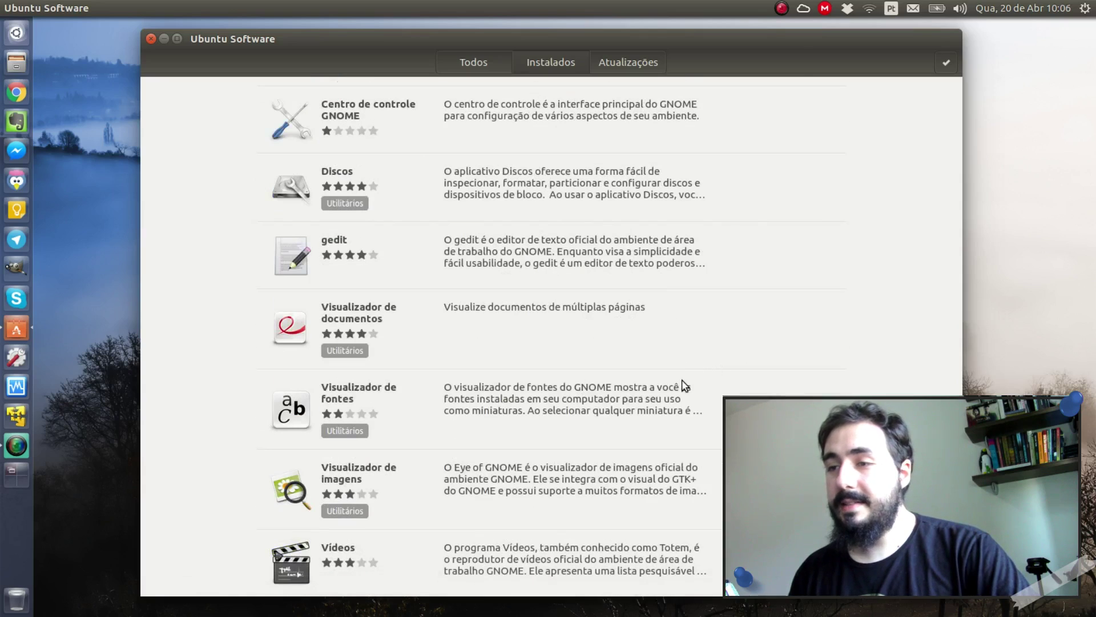
{"action": "scroll", "coordinate": [682, 384], "scroll_direction": "up", "scroll_amount": 5}
{"action": "scroll", "coordinate": [682, 384], "scroll_direction": "up", "scroll_amount": 4}
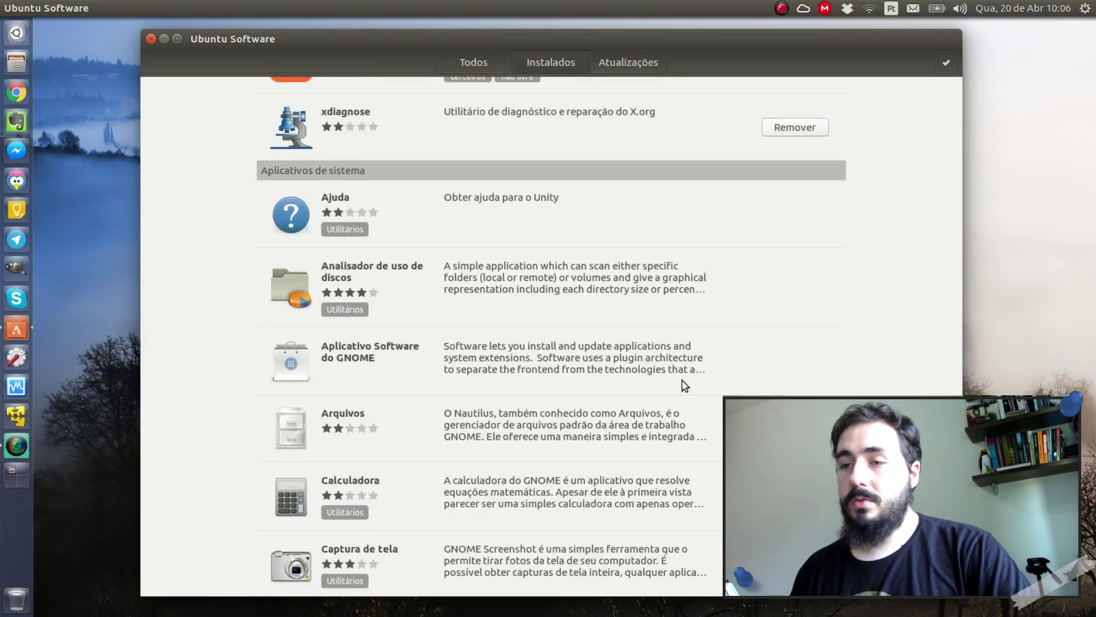
{"action": "scroll", "coordinate": [684, 322], "scroll_direction": "up", "scroll_amount": 3}
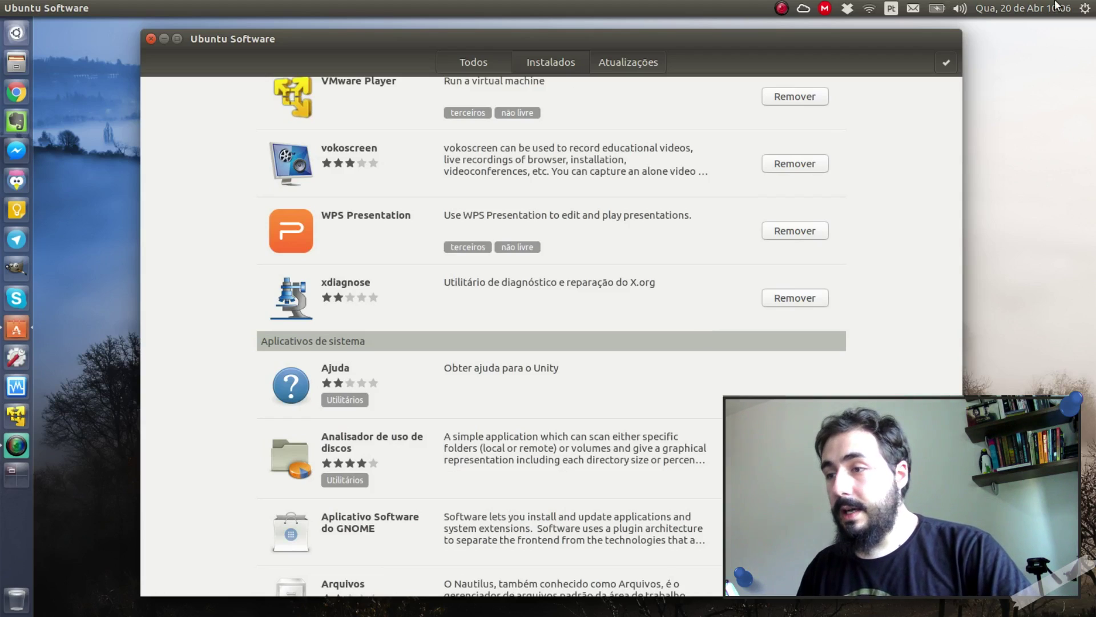
{"action": "scroll", "coordinate": [612, 372], "scroll_direction": "up", "scroll_amount": 2}
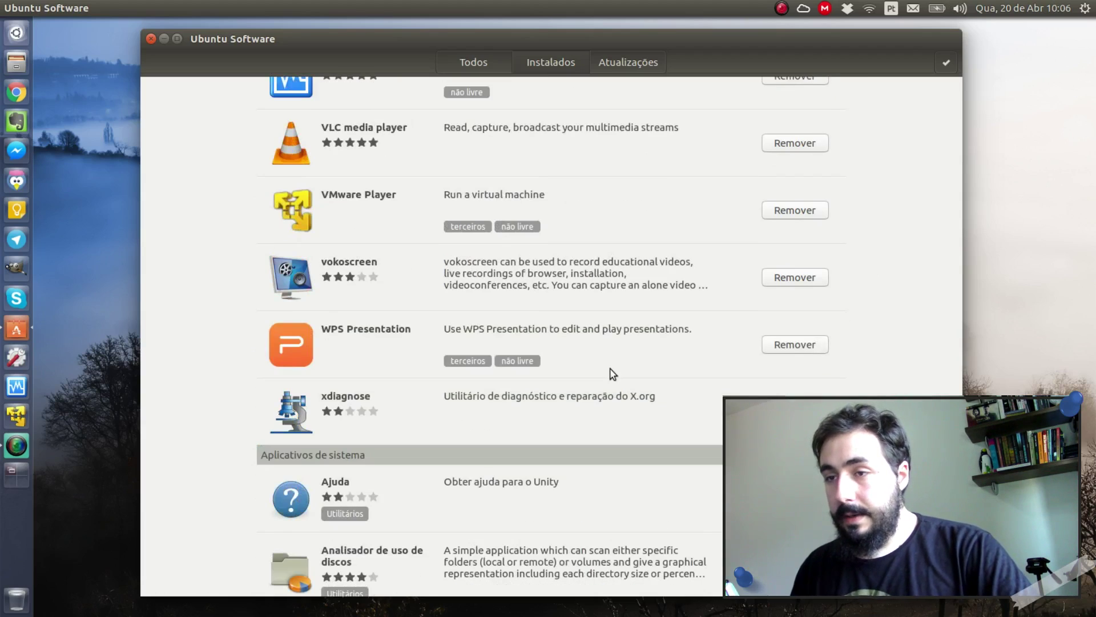
Look through the removable installed applications above the system section, including those tagged terceiros and não livre.
{"action": "scroll", "coordinate": [612, 372], "scroll_direction": "up", "scroll_amount": 3}
{"action": "scroll", "coordinate": [612, 368], "scroll_direction": "up", "scroll_amount": 6}
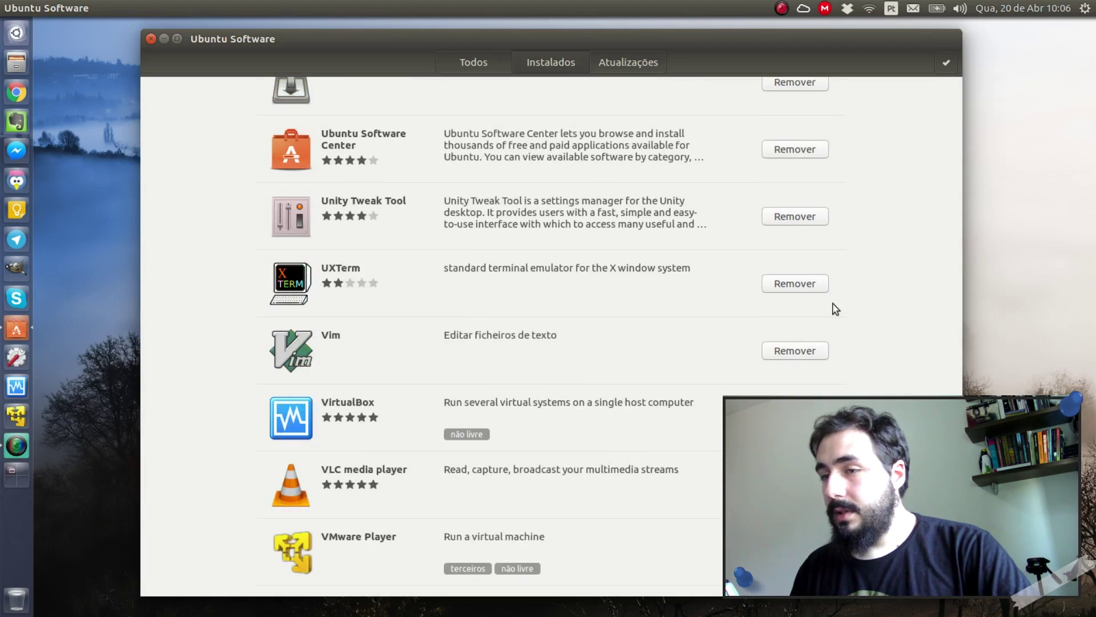
{"action": "scroll", "coordinate": [799, 274], "scroll_direction": "up", "scroll_amount": 9}
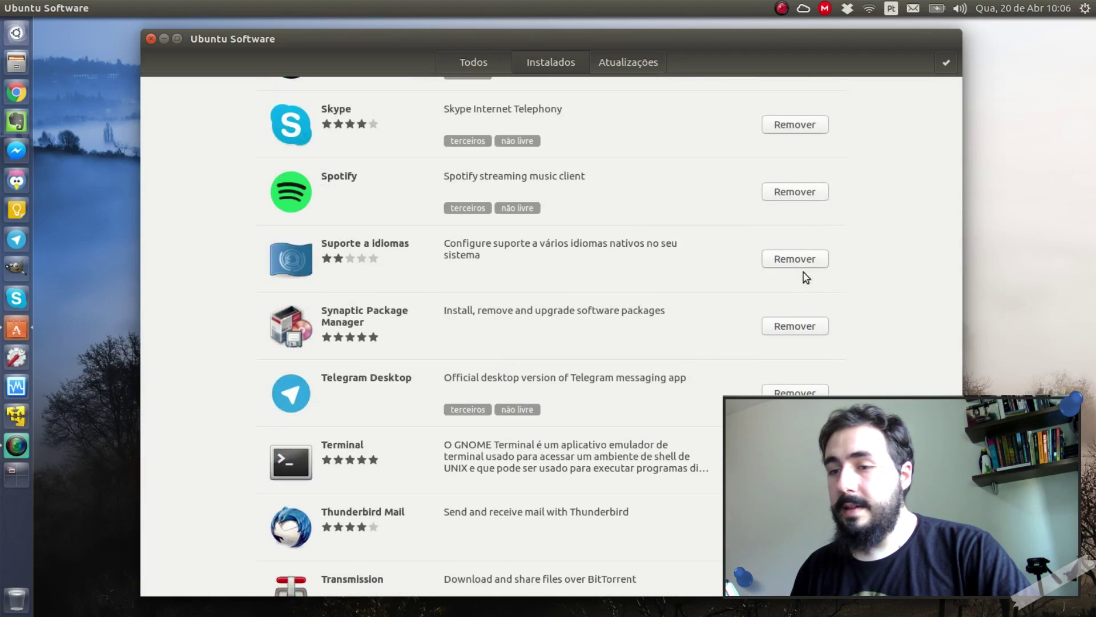
{"action": "scroll", "coordinate": [814, 269], "scroll_direction": "up", "scroll_amount": 2}
{"action": "scroll", "coordinate": [814, 264], "scroll_direction": "down", "scroll_amount": 5}
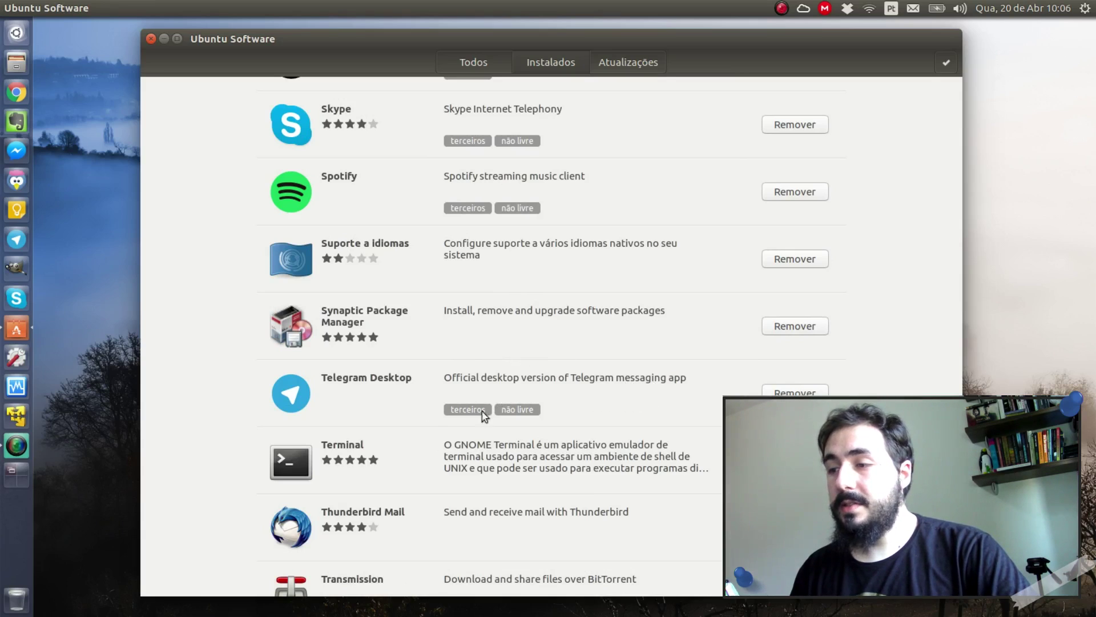
{"action": "scroll", "coordinate": [668, 379], "scroll_direction": "up", "scroll_amount": 2}
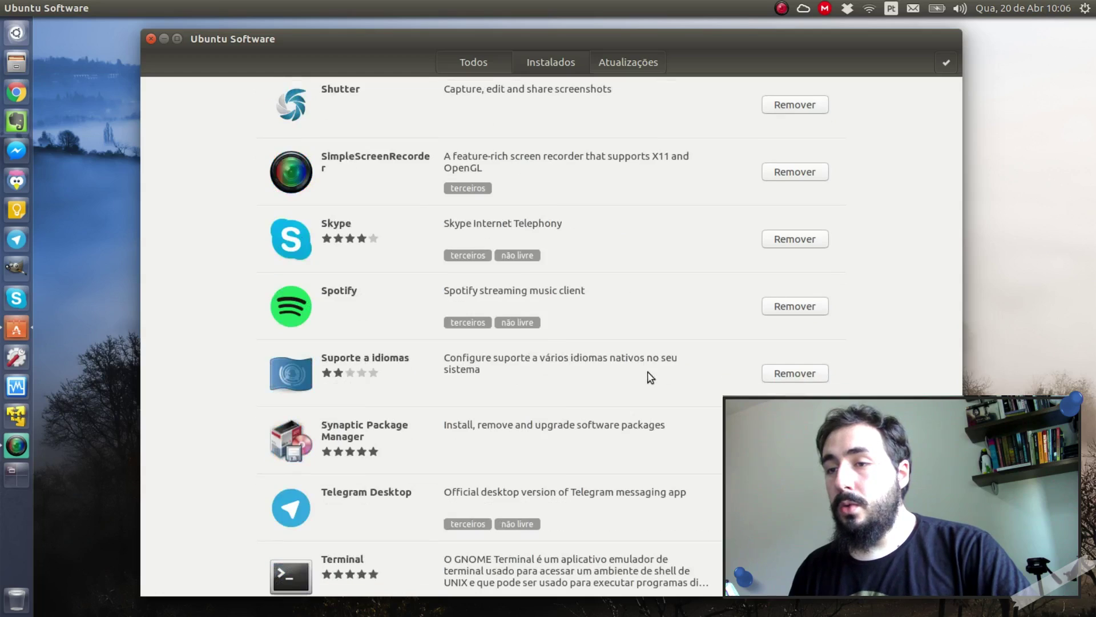
{"action": "scroll", "coordinate": [668, 370], "scroll_direction": "up", "scroll_amount": 1}
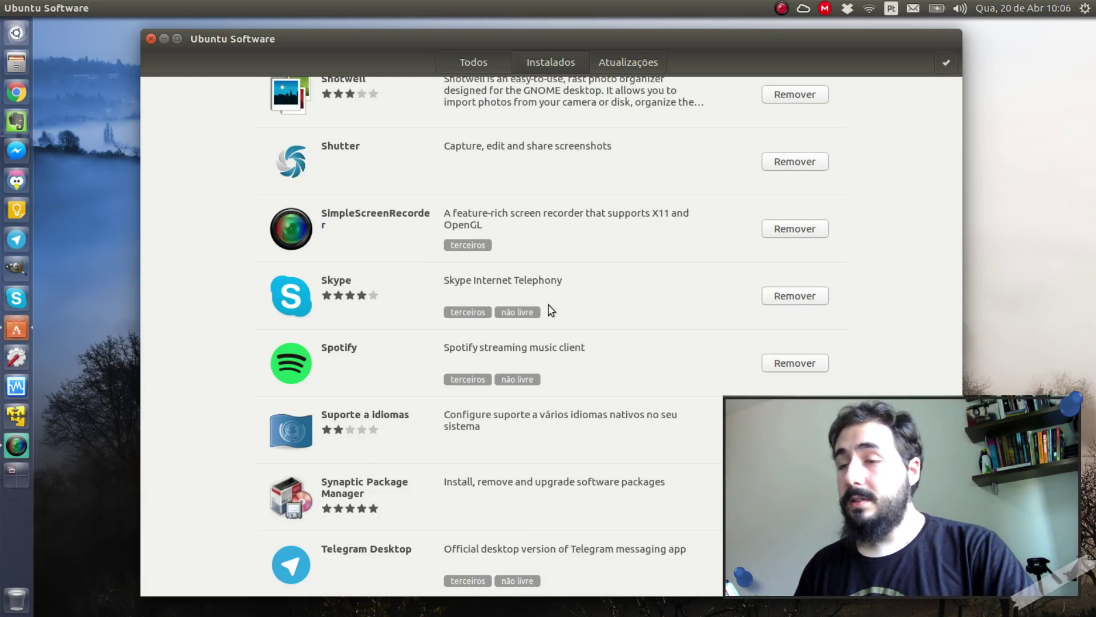
{"action": "scroll", "coordinate": [557, 310], "scroll_direction": "up", "scroll_amount": 5}
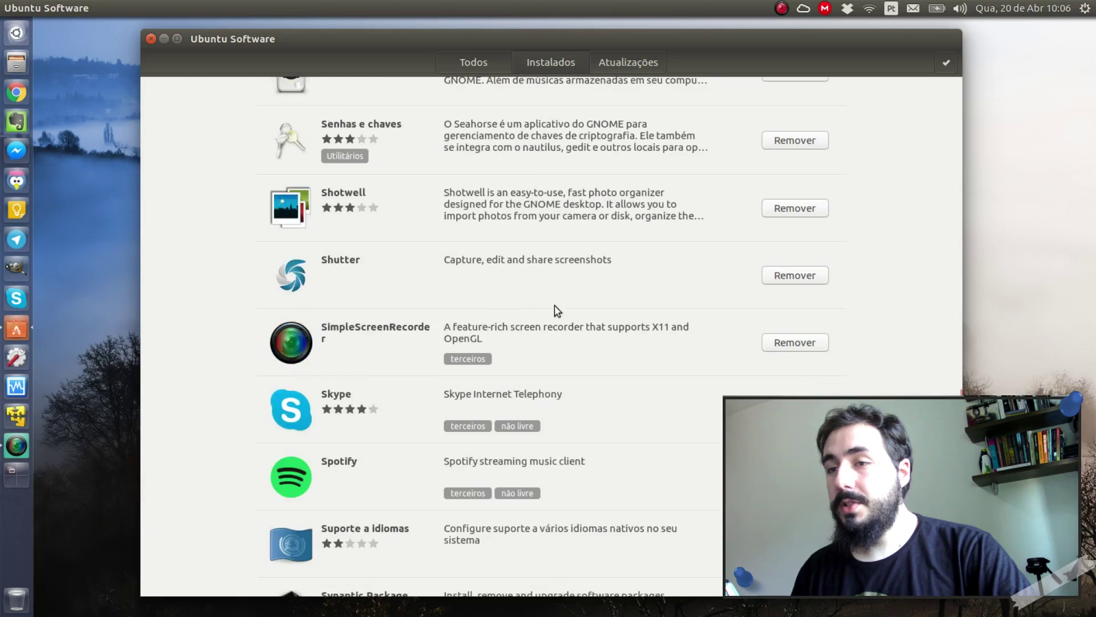
{"action": "scroll", "coordinate": [557, 310], "scroll_direction": "up", "scroll_amount": 8}
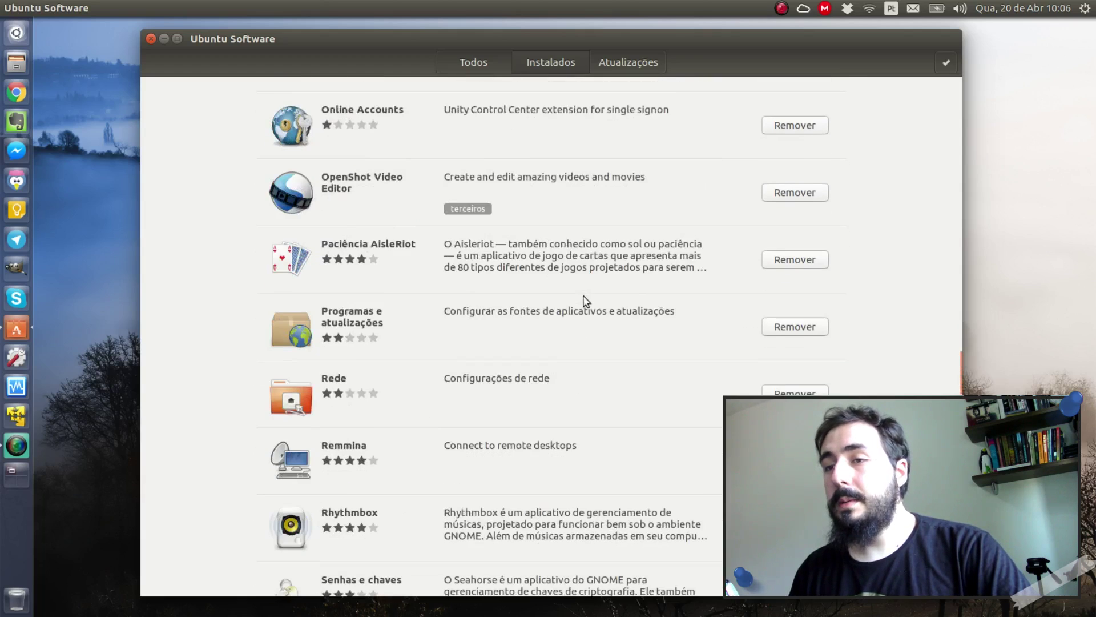
{"action": "scroll", "coordinate": [585, 301], "scroll_direction": "up", "scroll_amount": 10}
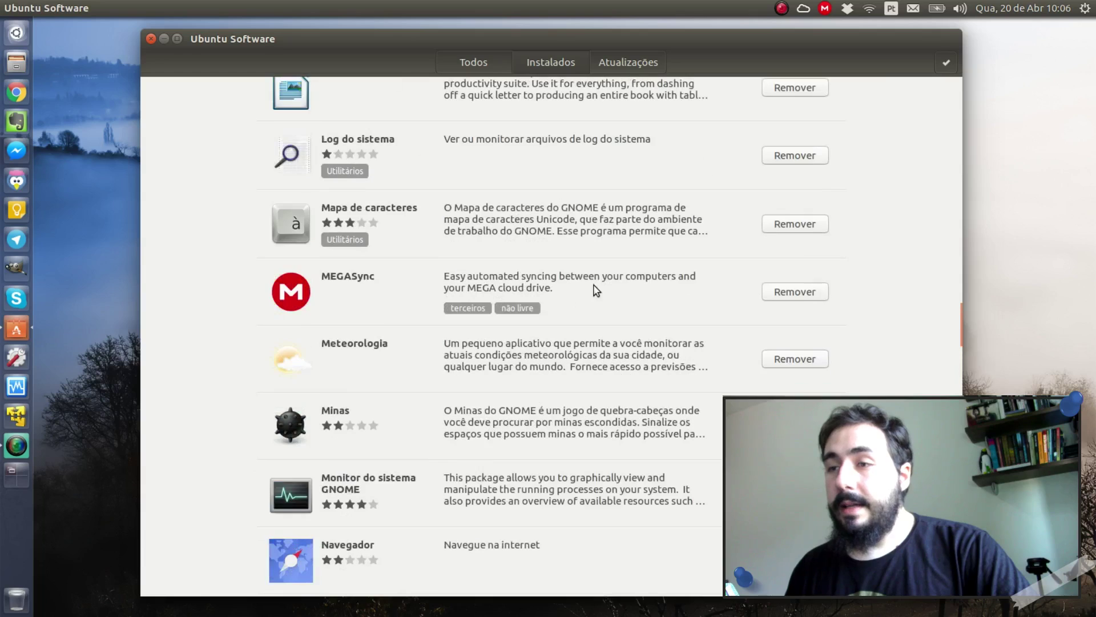
{"action": "scroll", "coordinate": [577, 283], "scroll_direction": "up", "scroll_amount": 1}
Show the Atualizações page, shift the store window slightly up and left, and start a check for new updates.
{"action": "left_click", "coordinate": [628, 62]}
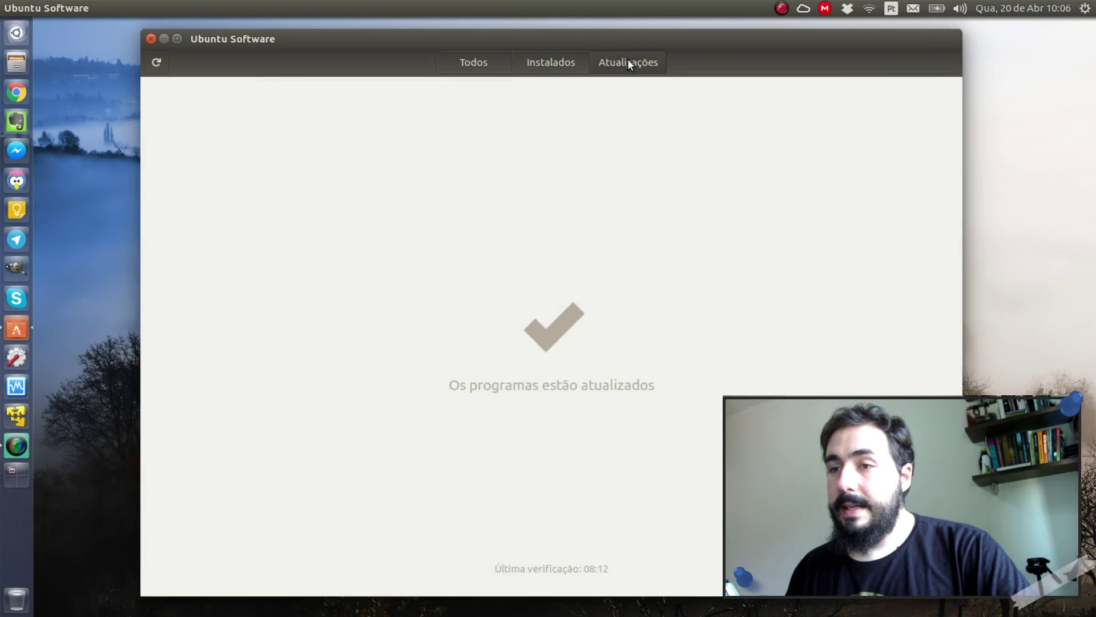
{"action": "left_click_drag", "start_coordinate": [687, 32], "coordinate": [662, 26]}
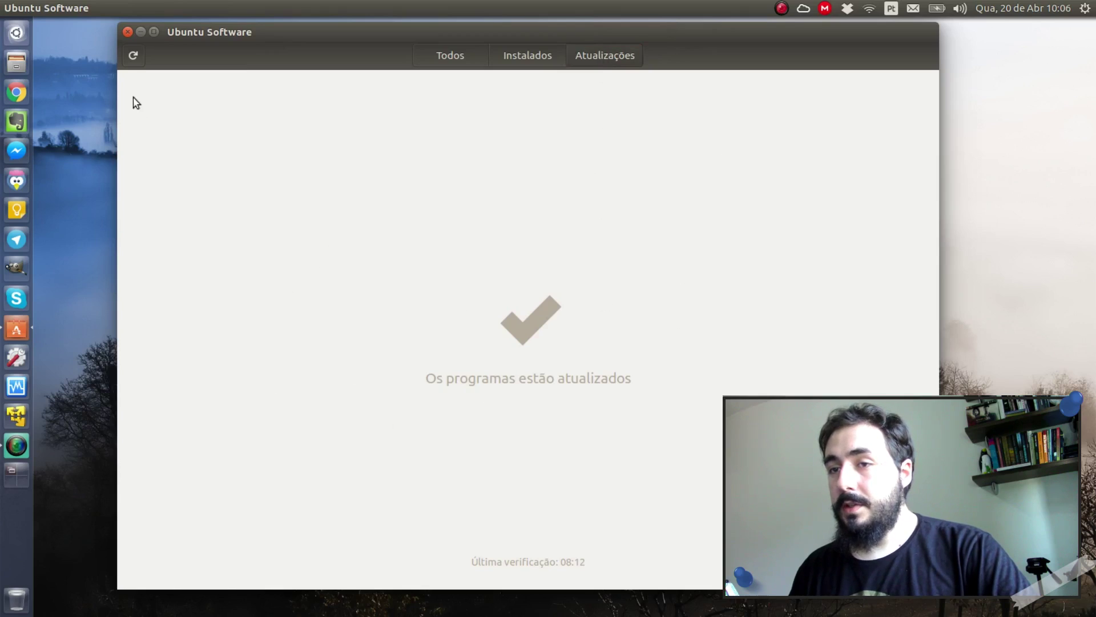
{"action": "left_click", "coordinate": [133, 57]}
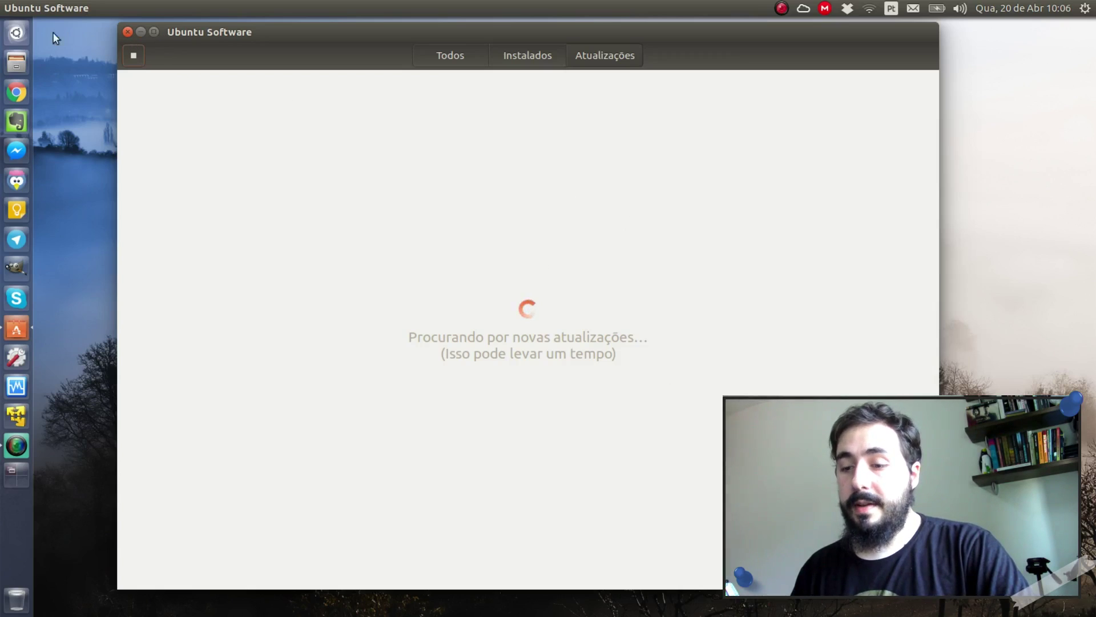
Search the Dash for "at" to locate Atualizador de programas, and close the Dash.
{"action": "left_click", "coordinate": [28, 30]}
{"action": "type", "text": "at"}
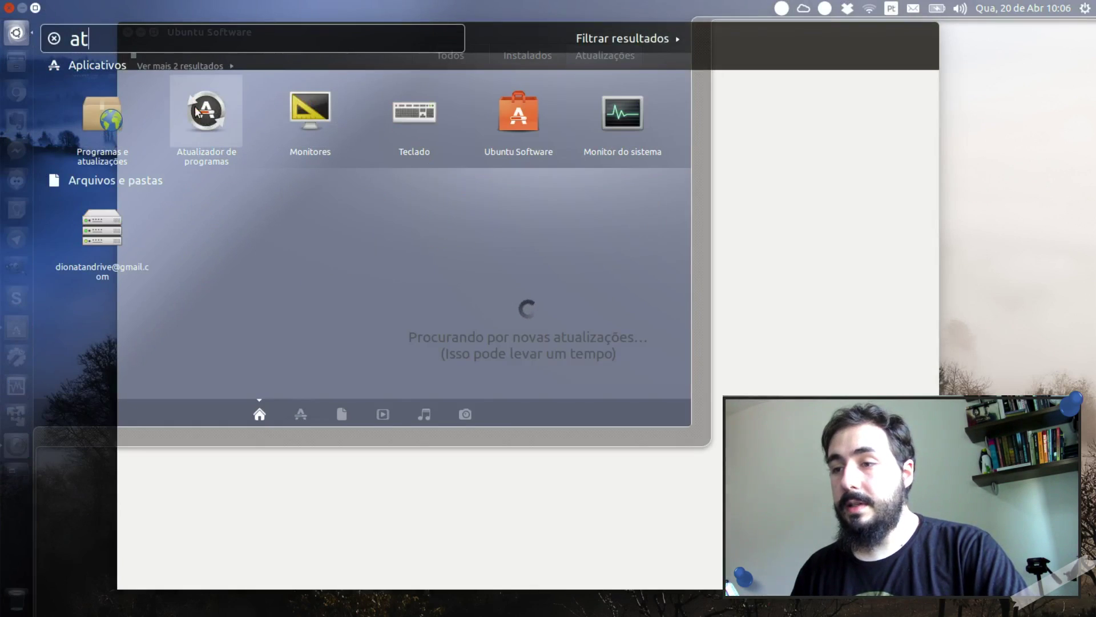
{"action": "key", "text": "Escape"}
{"action": "key", "text": "Escape"}
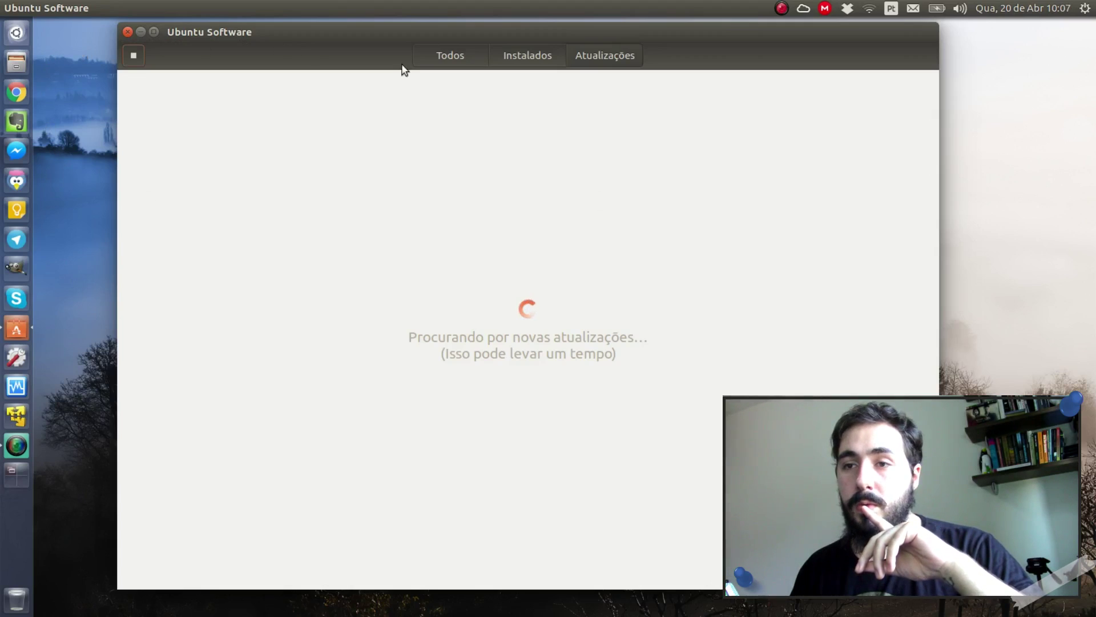
Return to the store's Todos page, search the Dash for "at" once more and dismiss it.
{"action": "left_click", "coordinate": [426, 57]}
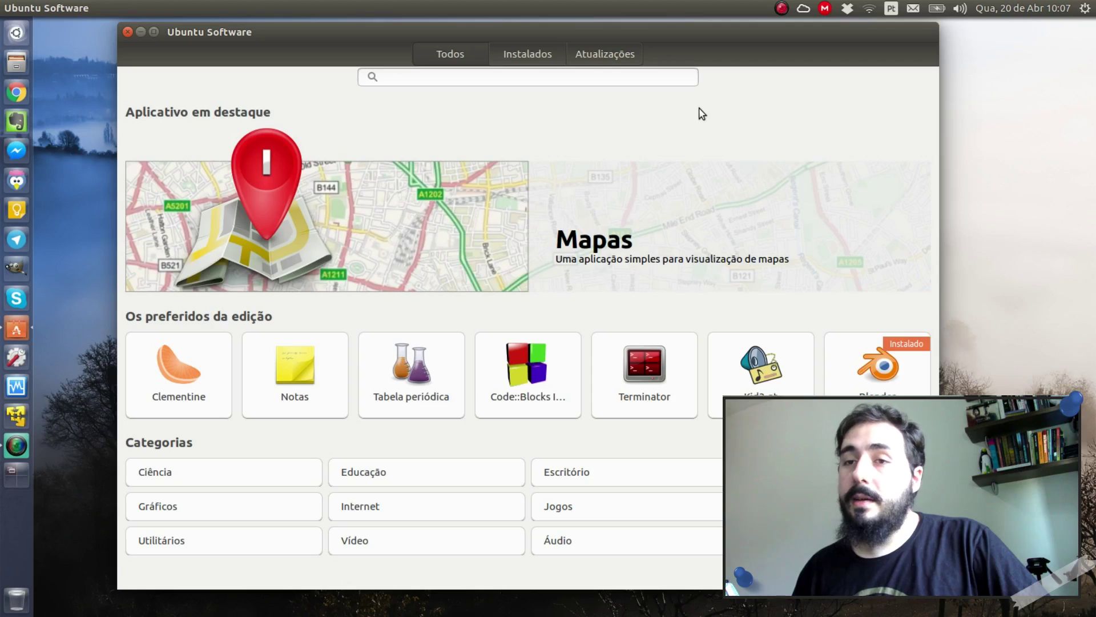
{"action": "left_click", "coordinate": [28, 32]}
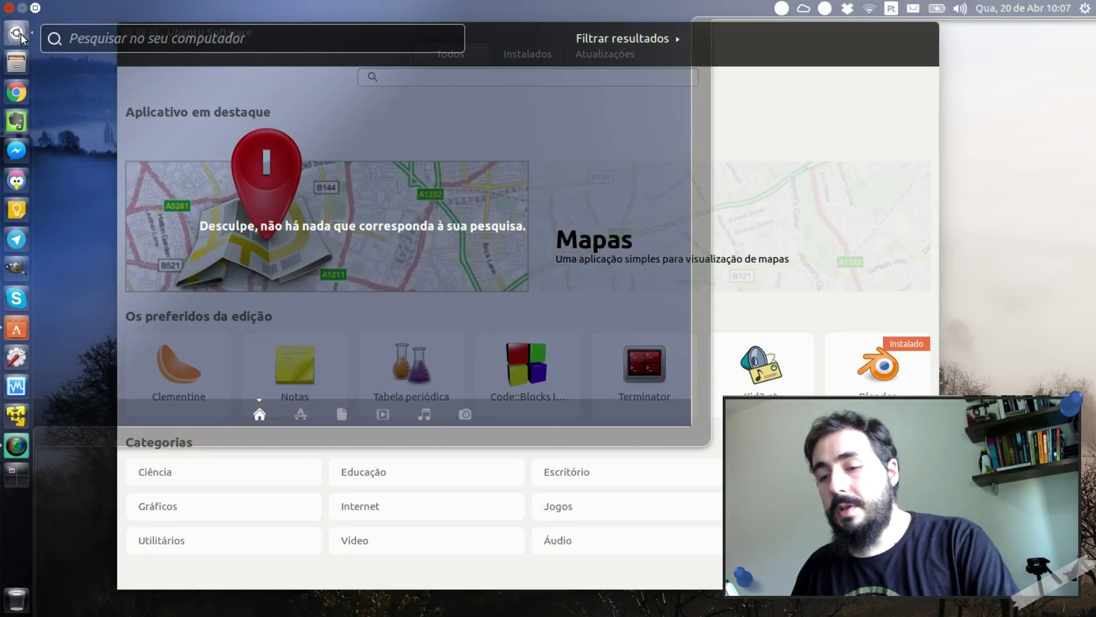
{"action": "type", "text": "at"}
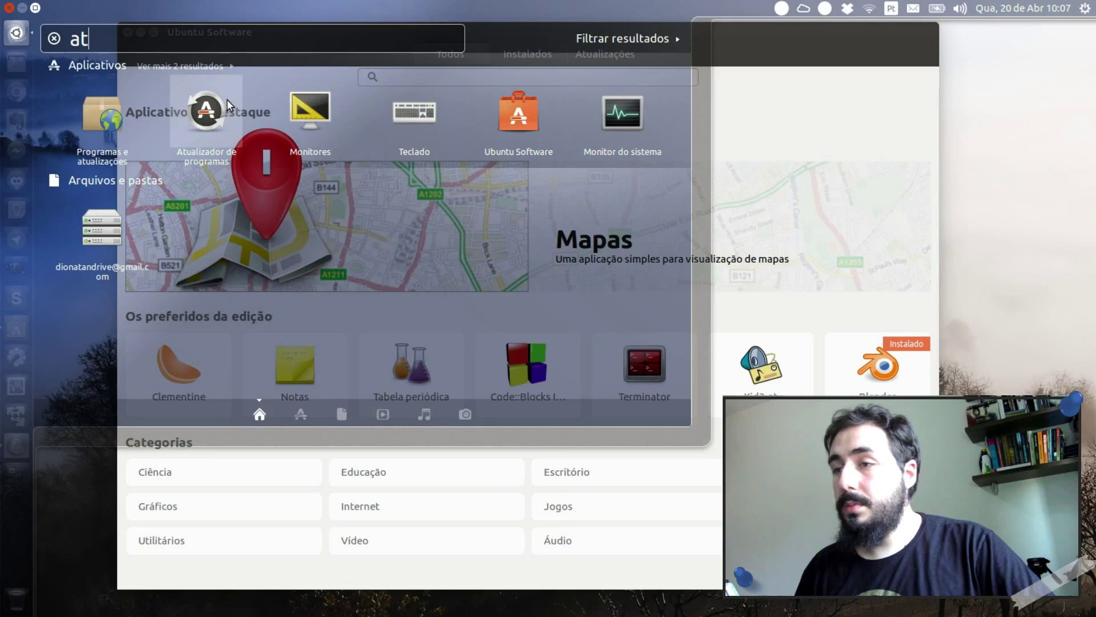
{"action": "left_click", "coordinate": [805, 180]}
Open the featured Mapas application's page and examine its screenshots, description and details.
{"action": "left_click", "coordinate": [805, 181]}
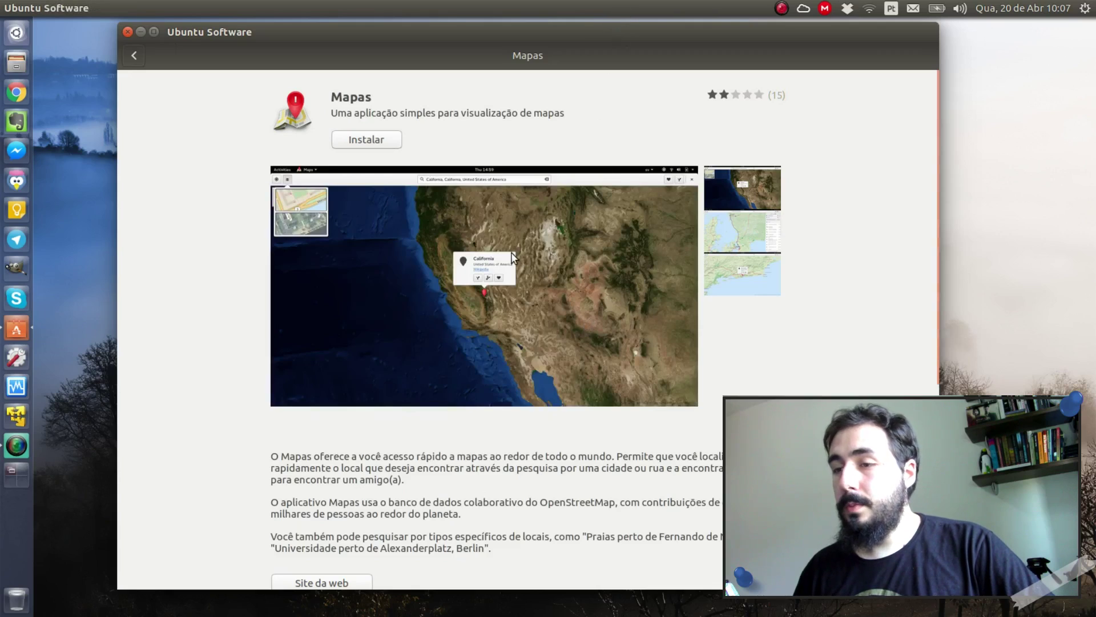
{"action": "scroll", "coordinate": [522, 306], "scroll_direction": "down", "scroll_amount": 5}
{"action": "scroll", "coordinate": [522, 303], "scroll_direction": "up", "scroll_amount": 5}
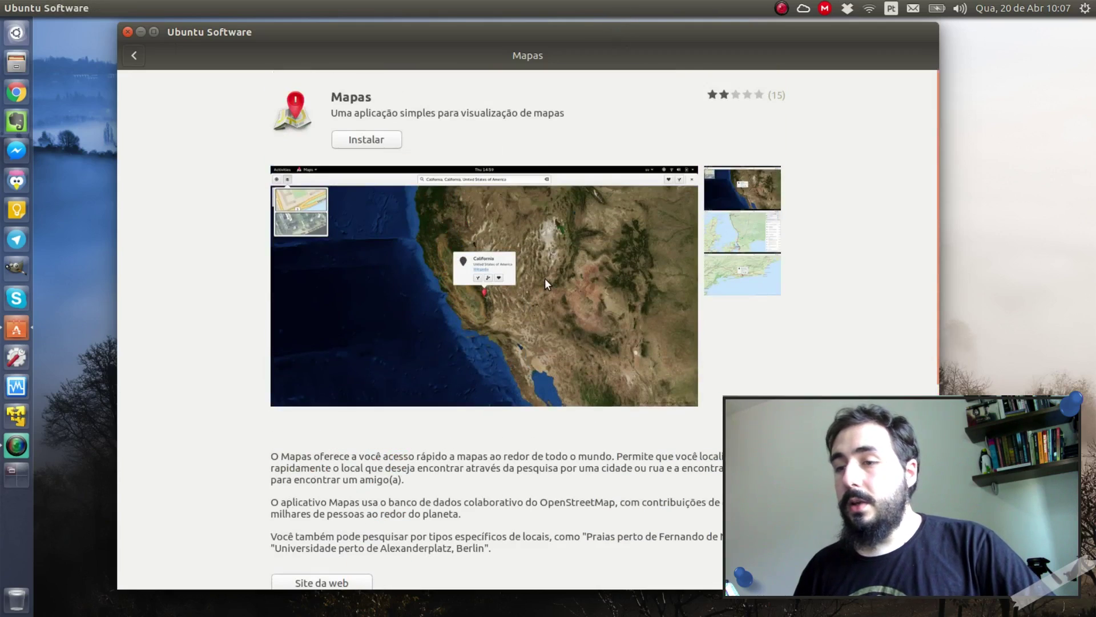
{"action": "scroll", "coordinate": [545, 279], "scroll_direction": "down", "scroll_amount": 5}
{"action": "scroll", "coordinate": [557, 304], "scroll_direction": "up", "scroll_amount": 5}
{"action": "scroll", "coordinate": [557, 303], "scroll_direction": "down", "scroll_amount": 5}
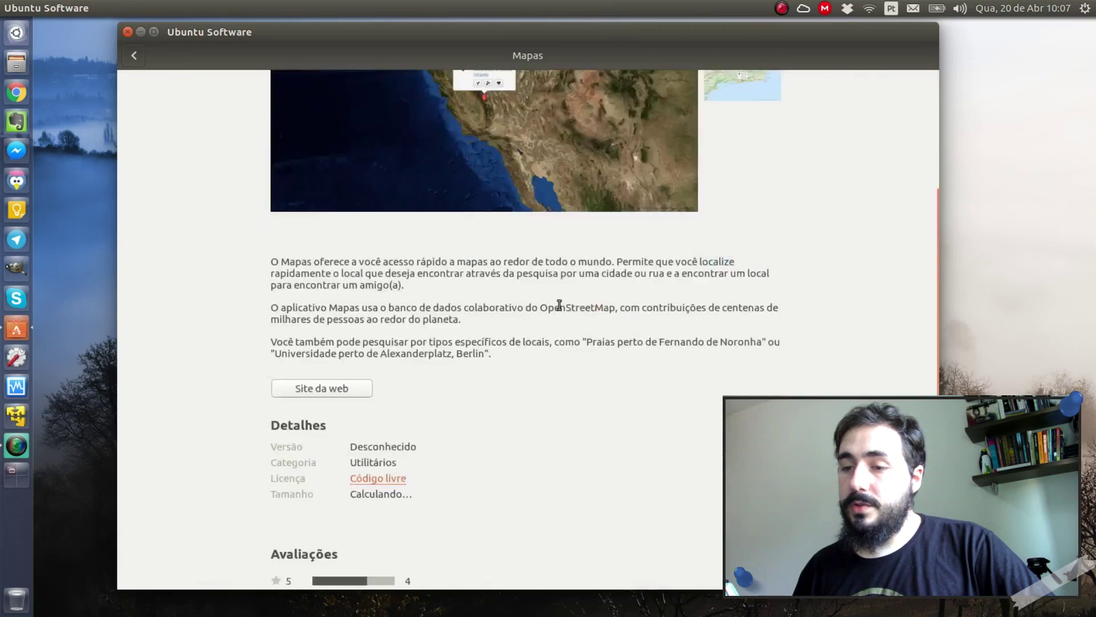
Open the review form for Mapas, cancel it and return to the beginning of the application's page.
{"action": "left_click", "coordinate": [358, 547]}
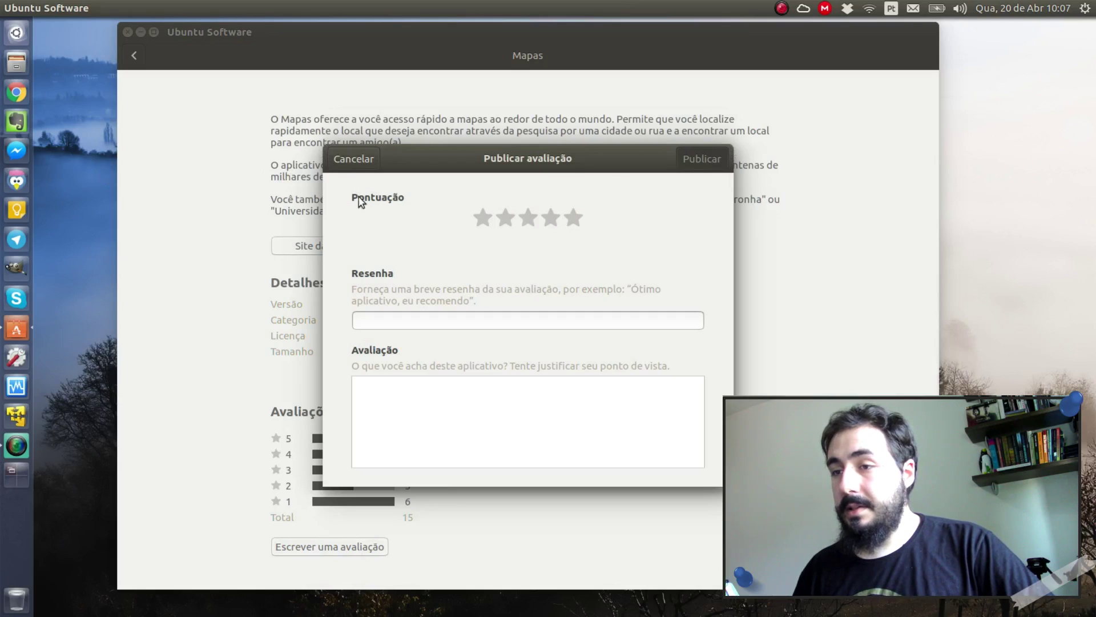
{"action": "left_click", "coordinate": [359, 159]}
{"action": "scroll", "coordinate": [399, 257], "scroll_direction": "up", "scroll_amount": 5}
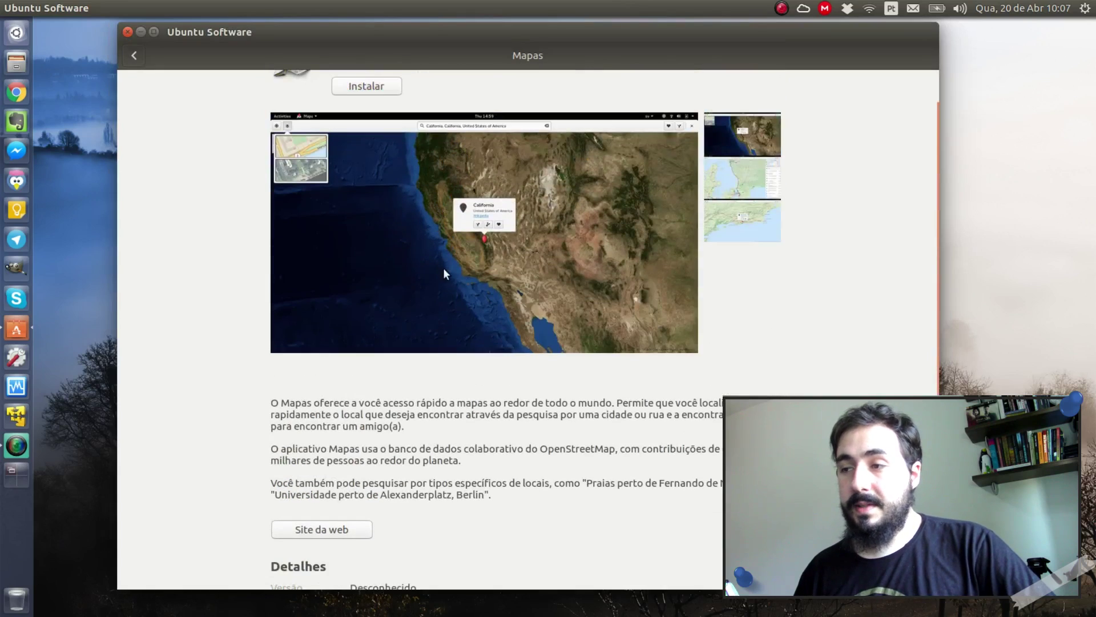
{"action": "scroll", "coordinate": [657, 220], "scroll_direction": "up", "scroll_amount": 2}
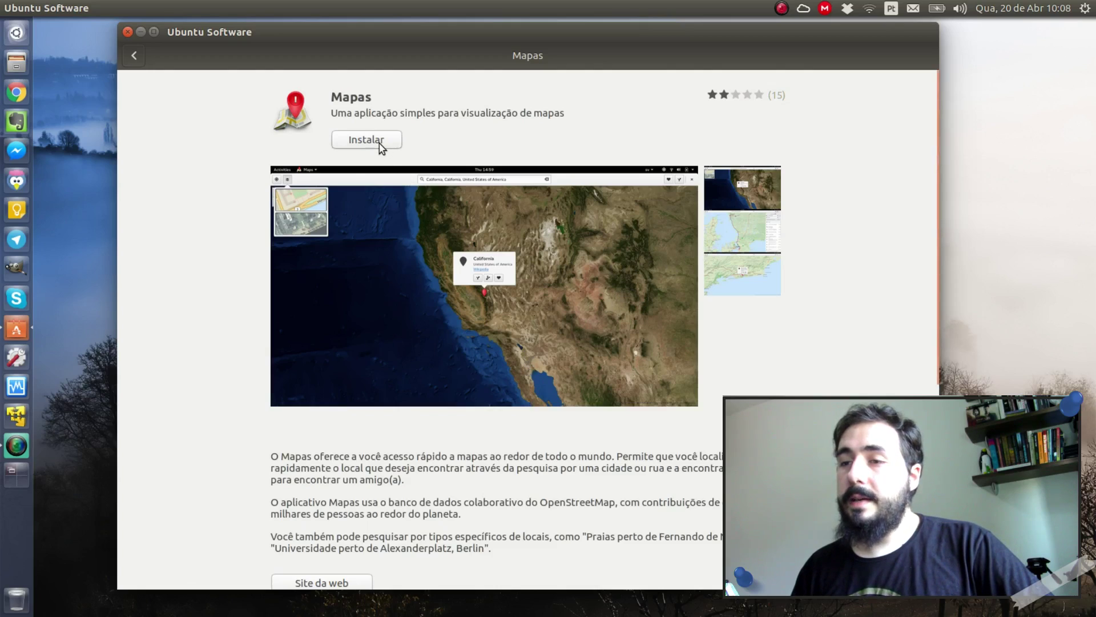
Go back to the start page and open Code::Blocks IDE from the editor's picks to examine its details and ratings.
{"action": "left_click", "coordinate": [137, 55]}
{"action": "left_click", "coordinate": [483, 368]}
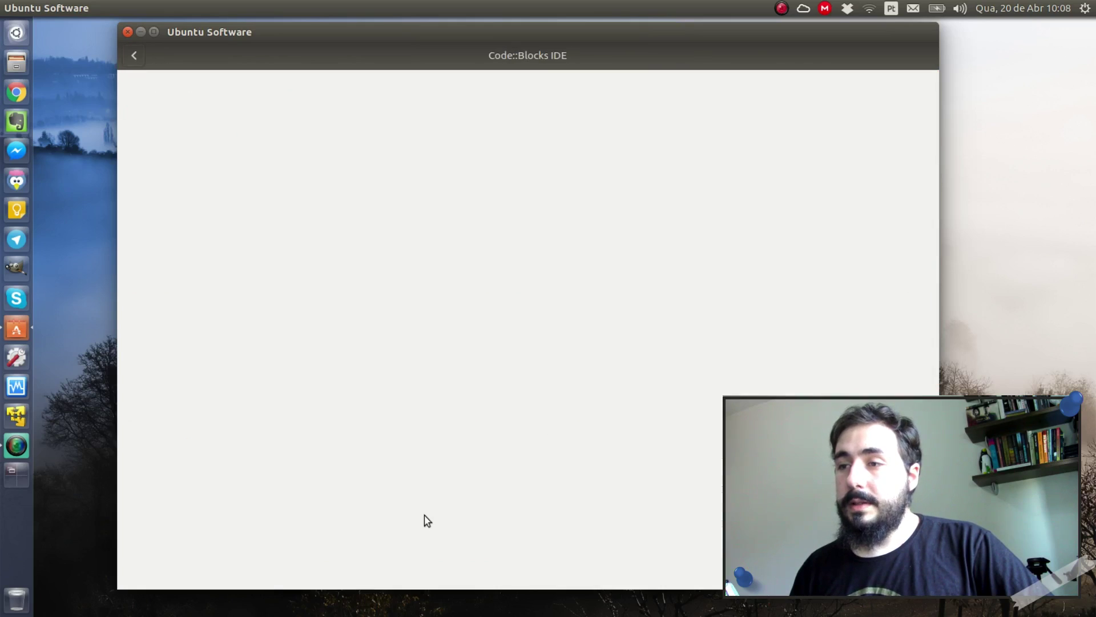
{"action": "scroll", "coordinate": [481, 285], "scroll_direction": "down", "scroll_amount": 3}
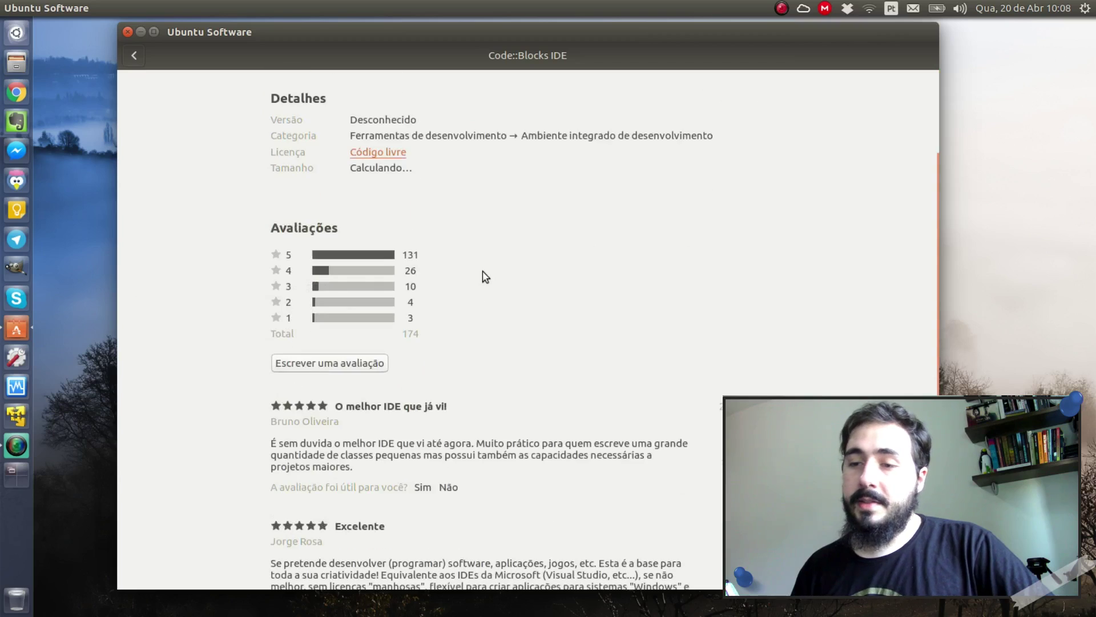
{"action": "scroll", "coordinate": [482, 276], "scroll_direction": "up", "scroll_amount": 3}
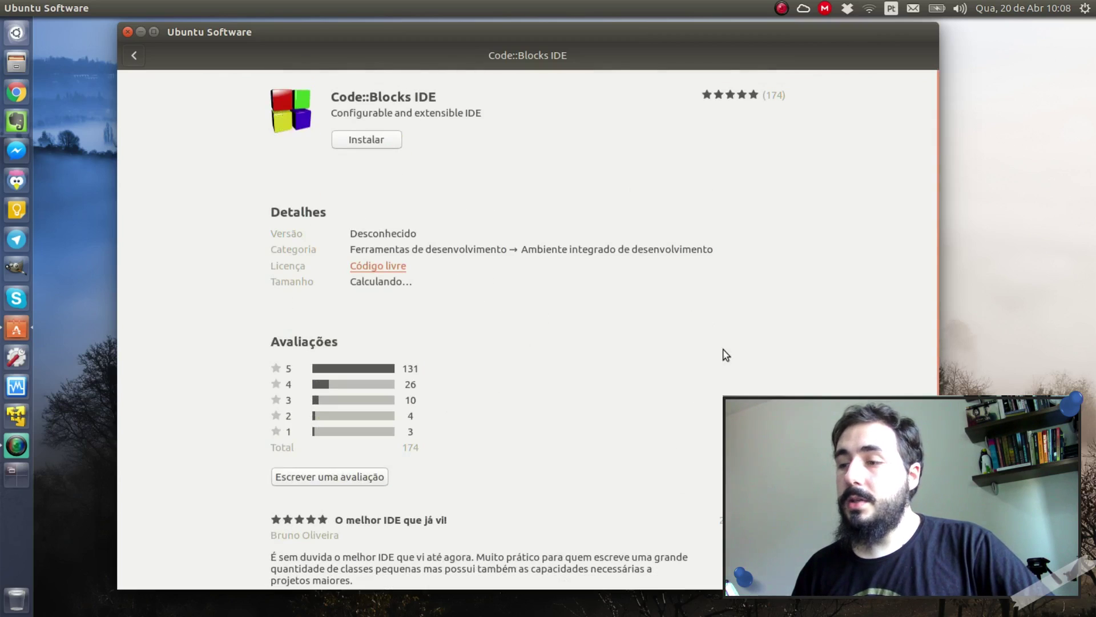
{"action": "scroll", "coordinate": [724, 353], "scroll_direction": "down", "scroll_amount": 3}
{"action": "scroll", "coordinate": [622, 324], "scroll_direction": "up", "scroll_amount": 3}
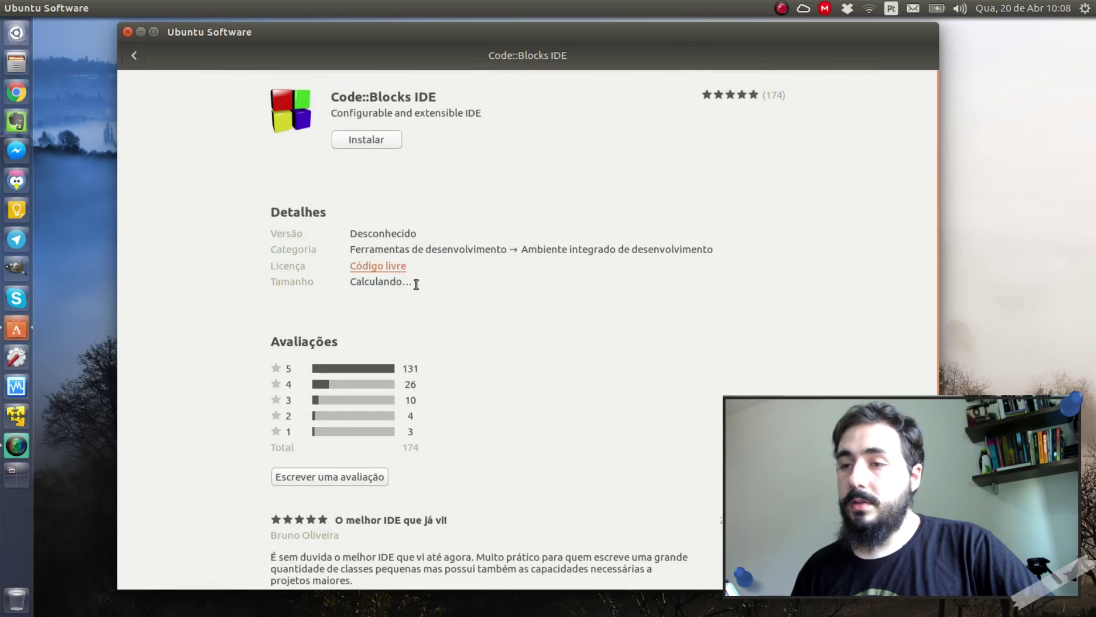
View the Clementine and Terminator pages from the editor's picks and return to the store's start page.
{"action": "left_click", "coordinate": [135, 54]}
{"action": "left_click", "coordinate": [164, 383]}
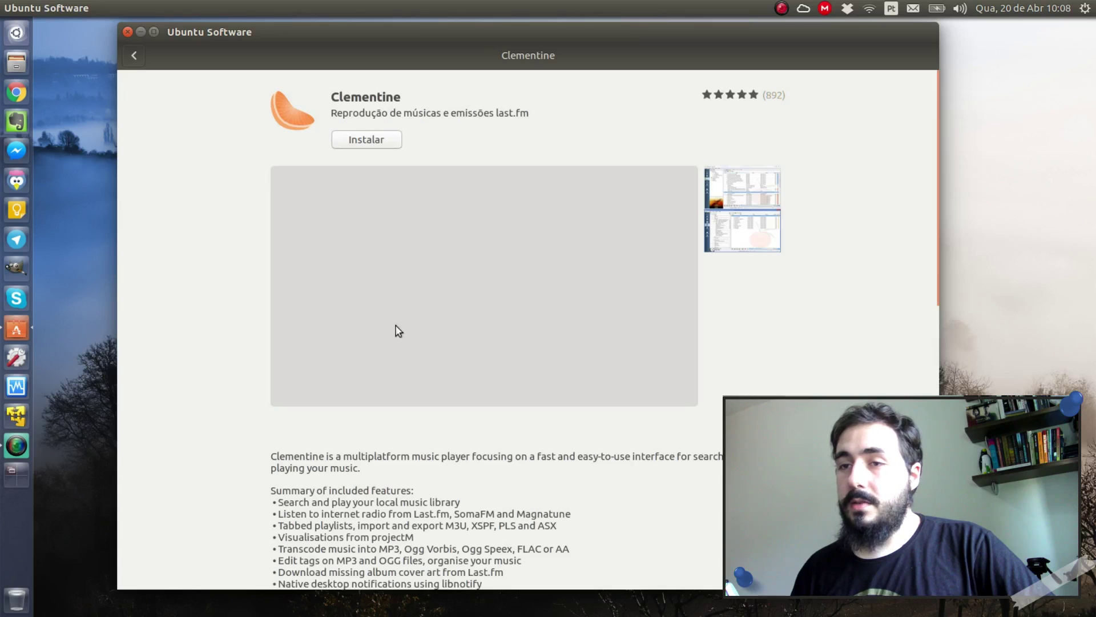
{"action": "left_click", "coordinate": [135, 56]}
{"action": "left_click", "coordinate": [688, 371]}
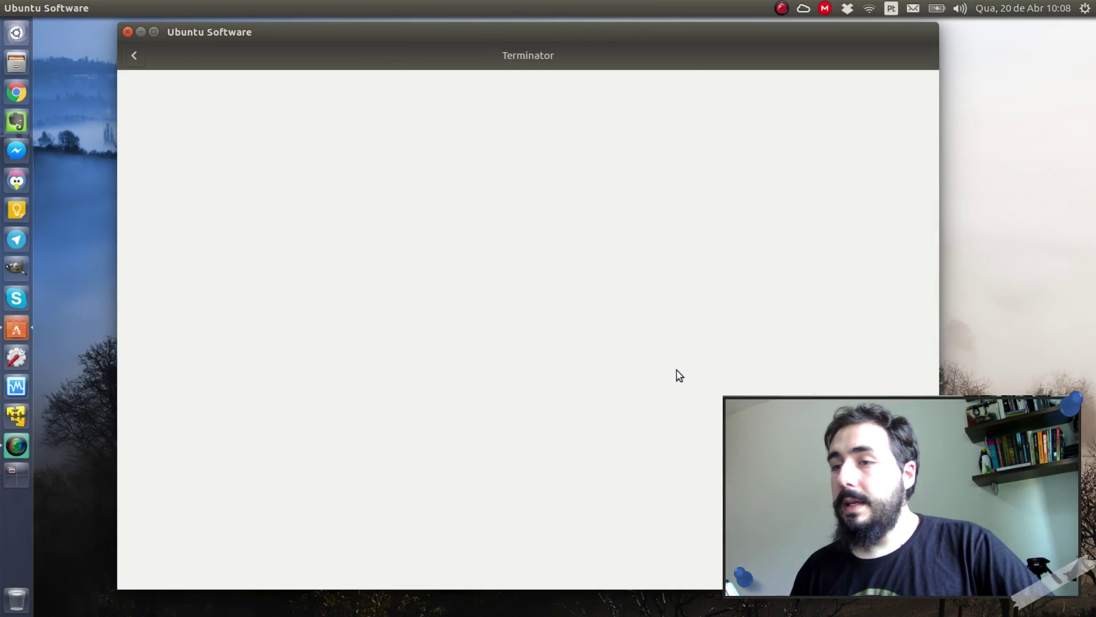
{"action": "left_click", "coordinate": [135, 55]}
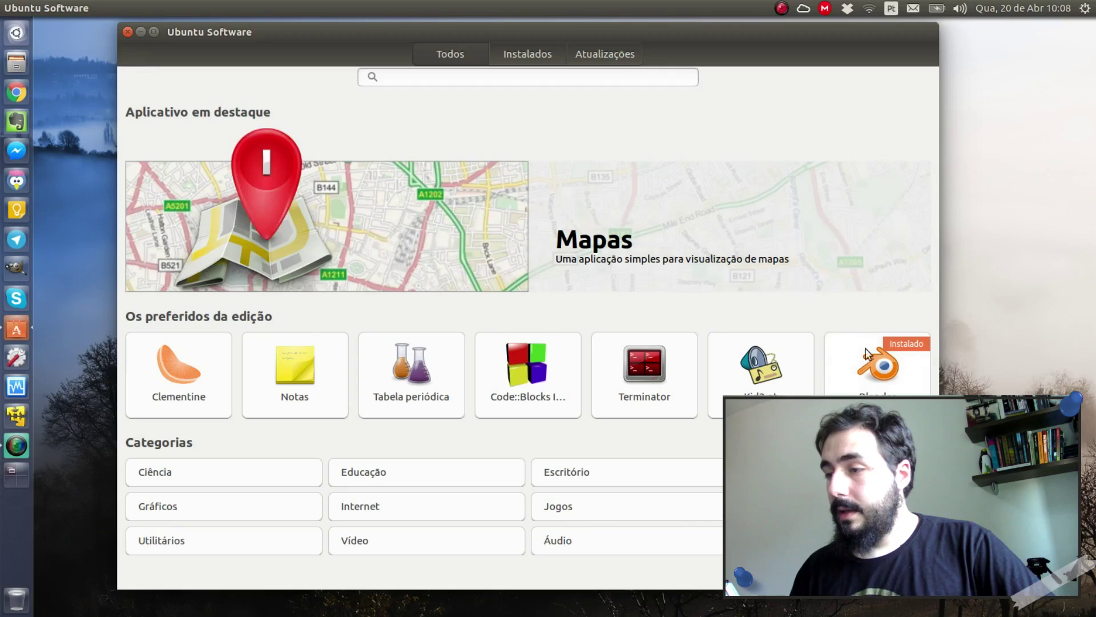
Open Blender's page from the editor's picks to view its details and ratings, and return to the start page.
{"action": "left_click", "coordinate": [831, 379]}
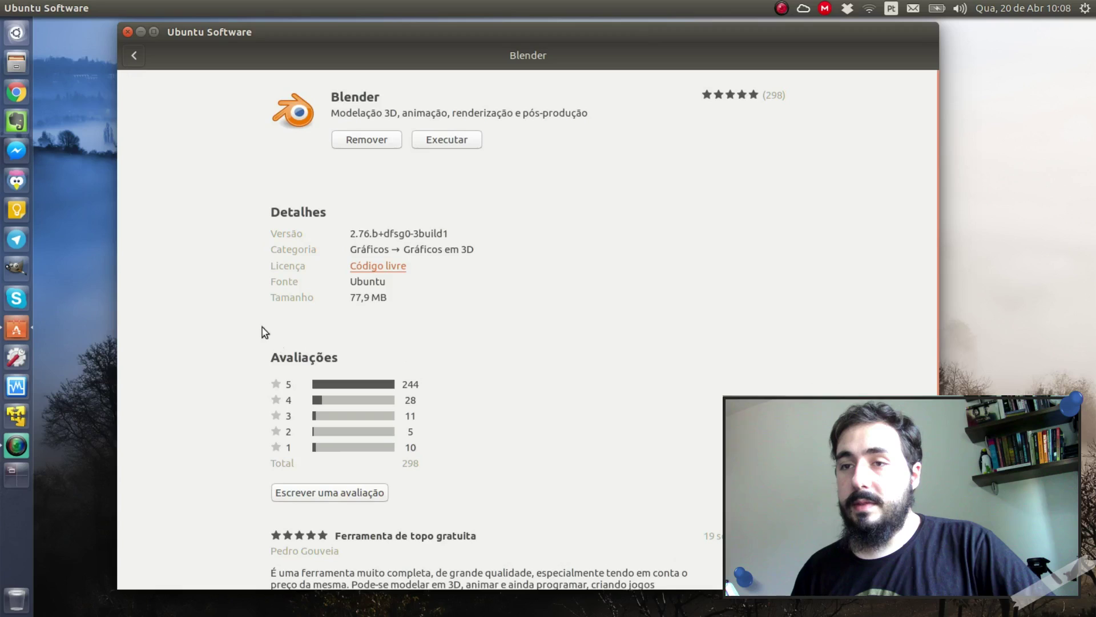
{"action": "left_click", "coordinate": [134, 56]}
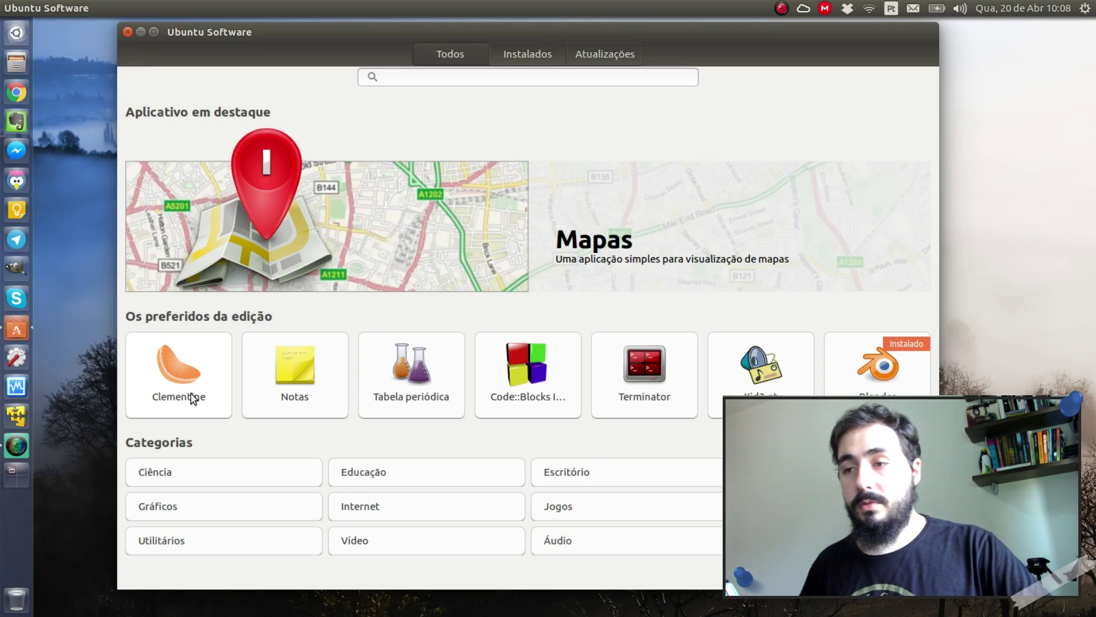
Search the store for "ubuntu-restricted-extras" and copy the search term.
{"action": "left_click", "coordinate": [588, 81]}
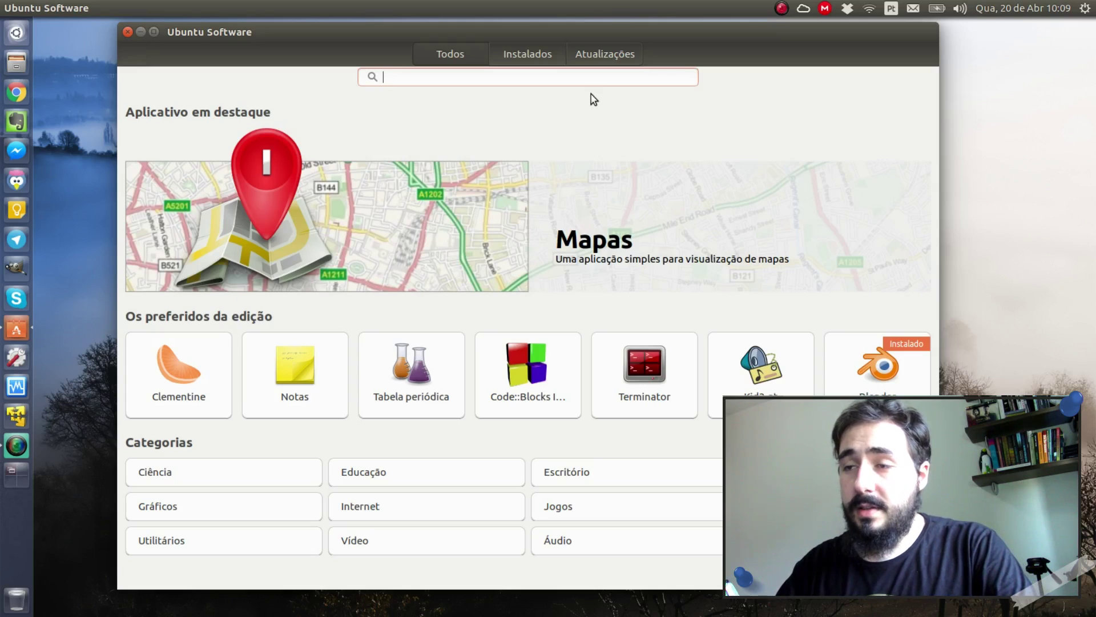
{"action": "type", "text": "ubun"}
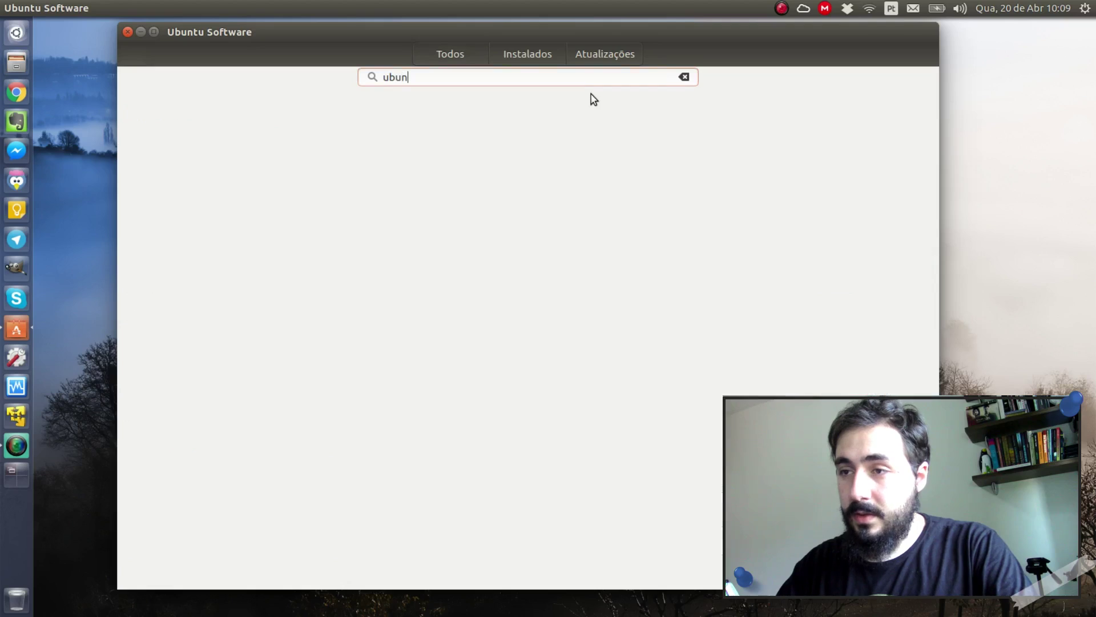
{"action": "type", "text": "tu"}
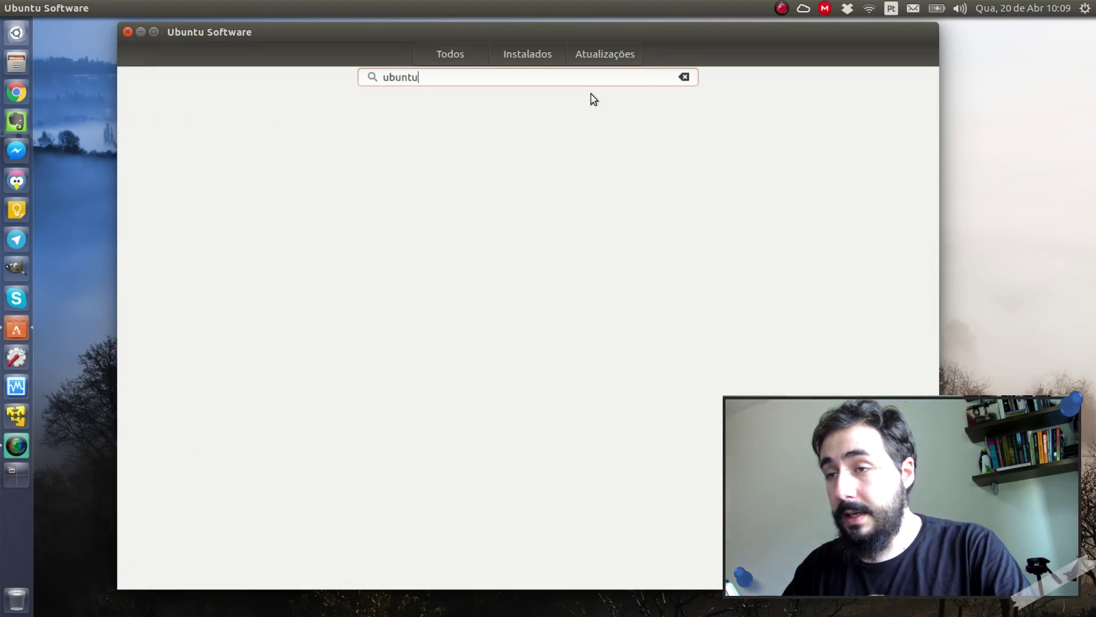
{"action": "type", "text": "-restricted-extras"}
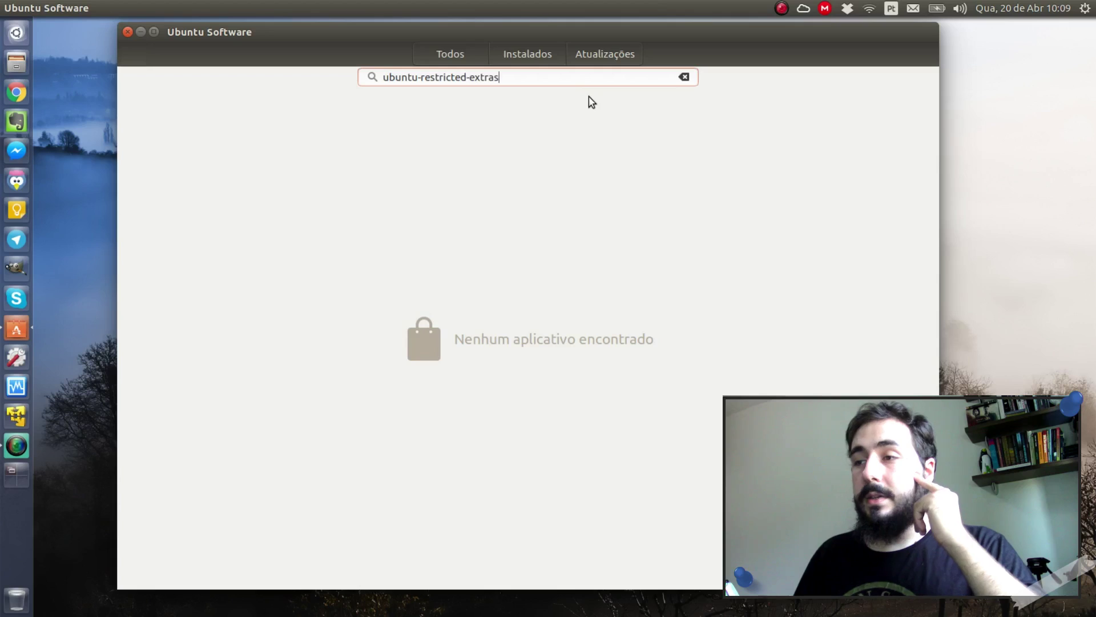
{"action": "triple_click", "coordinate": [524, 77]}
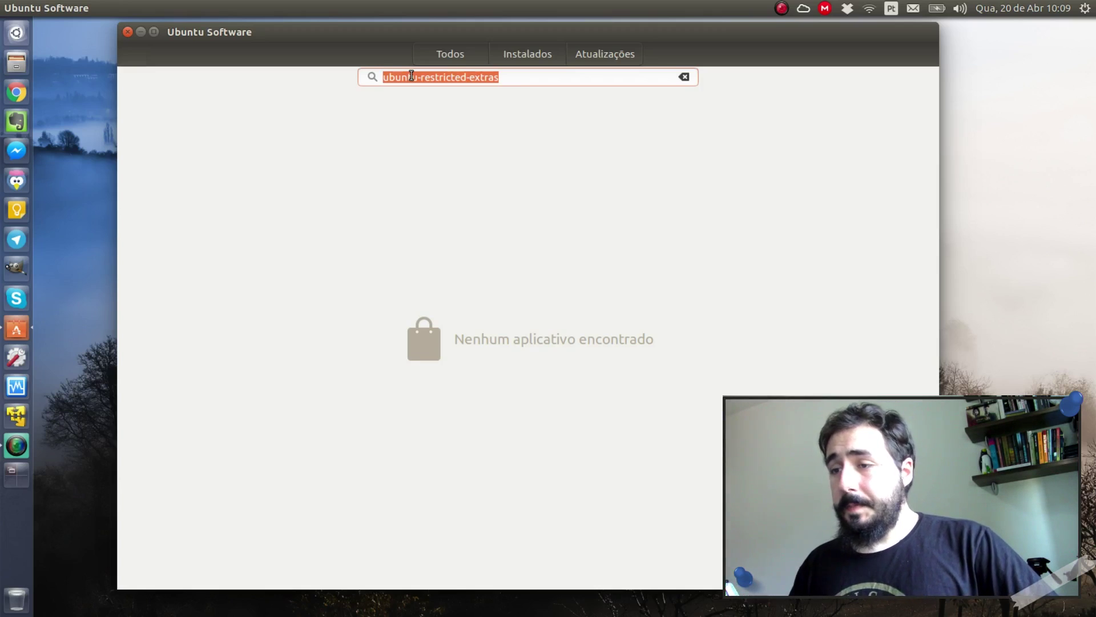
{"action": "right_click", "coordinate": [411, 76]}
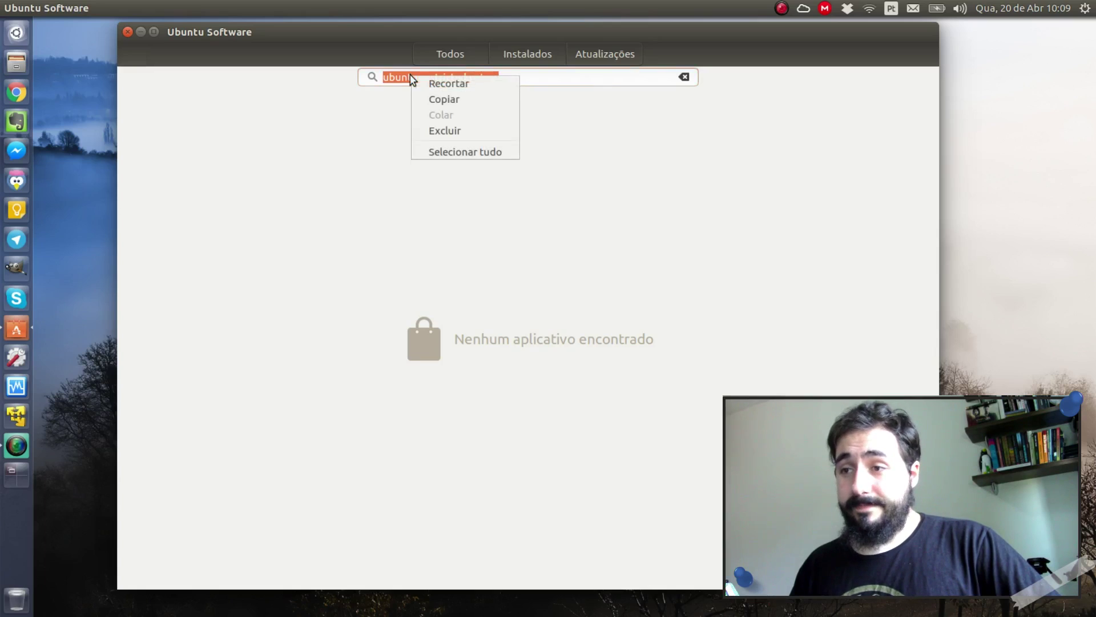
{"action": "left_click", "coordinate": [501, 97]}
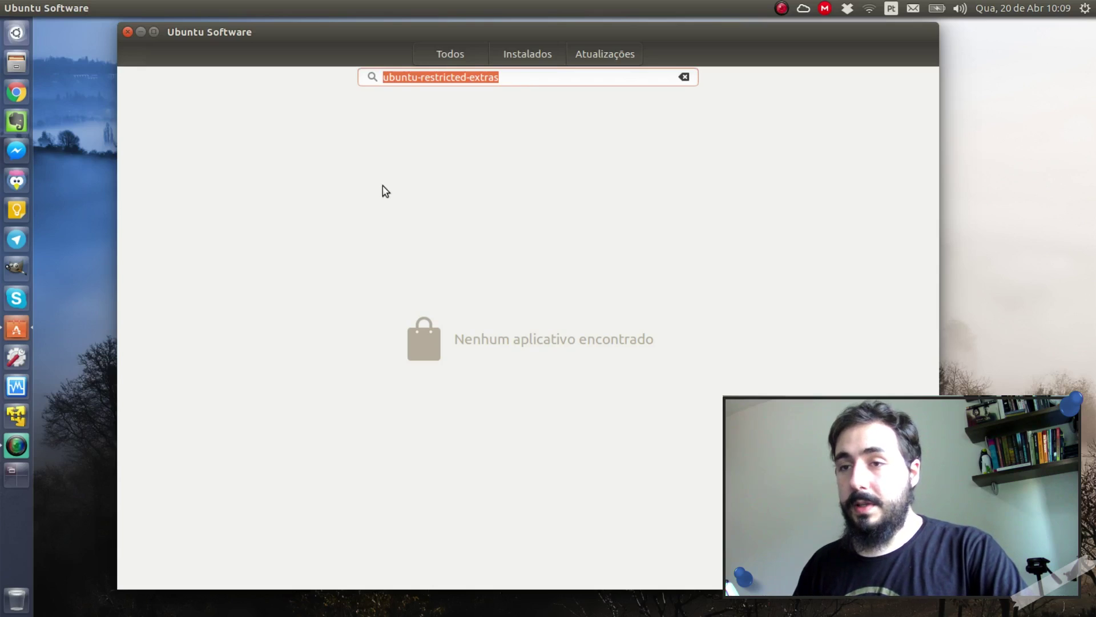
Find the old Ubuntu Software Center through the Dash with "ce", launch it and place its window below the store's search field.
{"action": "key", "text": "super"}
{"action": "type", "text": "ce"}
{"action": "left_click", "coordinate": [89, 80]}
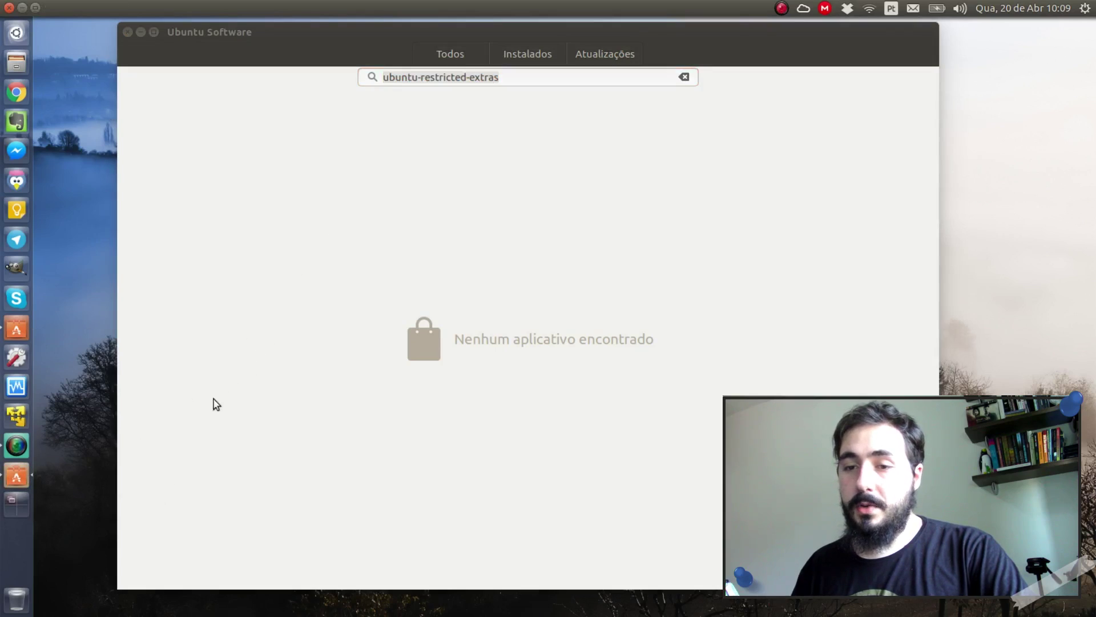
{"action": "left_click_drag", "start_coordinate": [617, 3], "coordinate": [620, 85]}
Search the Ubuntu Software Center for the copied term "ubuntu-restricted-extras" and select the Ubuntu restricted extras entry.
{"action": "right_click", "coordinate": [859, 130]}
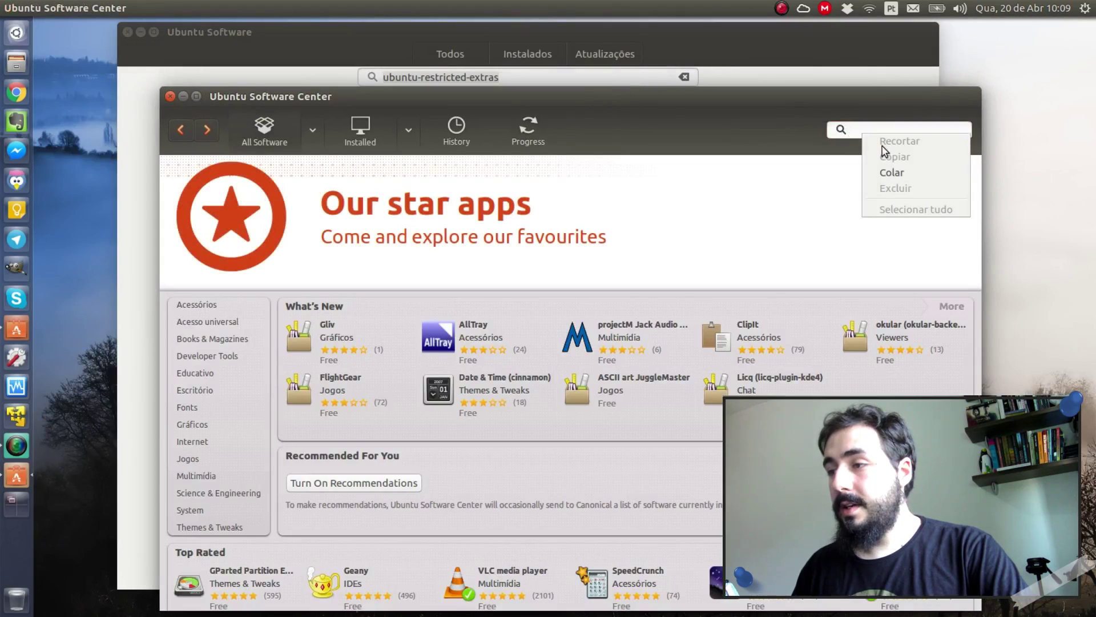
{"action": "left_click", "coordinate": [893, 173]}
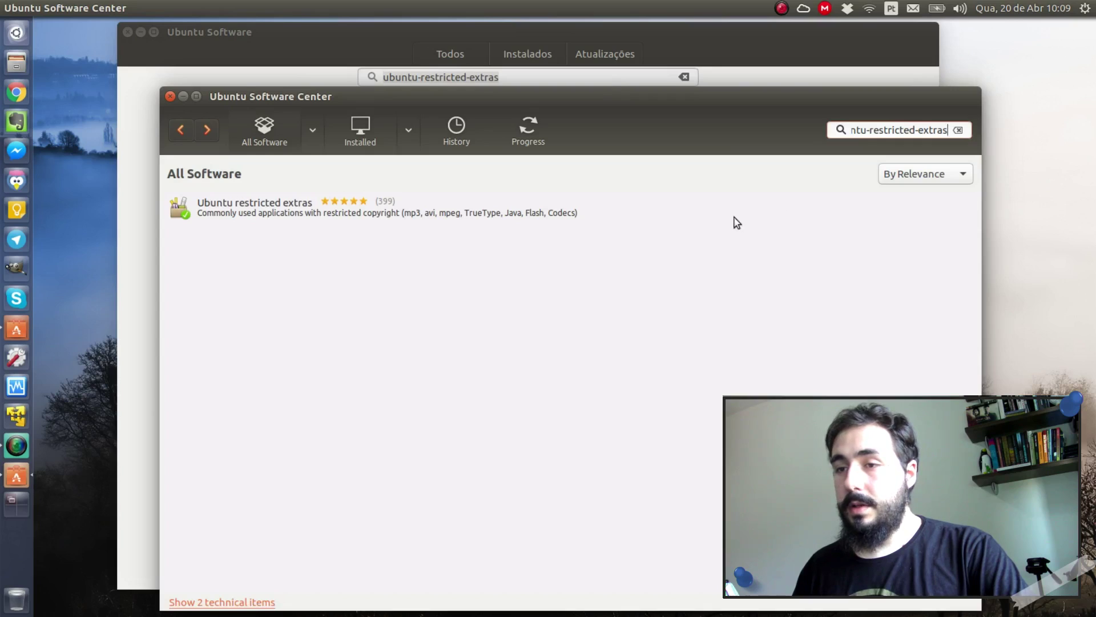
{"action": "left_click", "coordinate": [489, 206]}
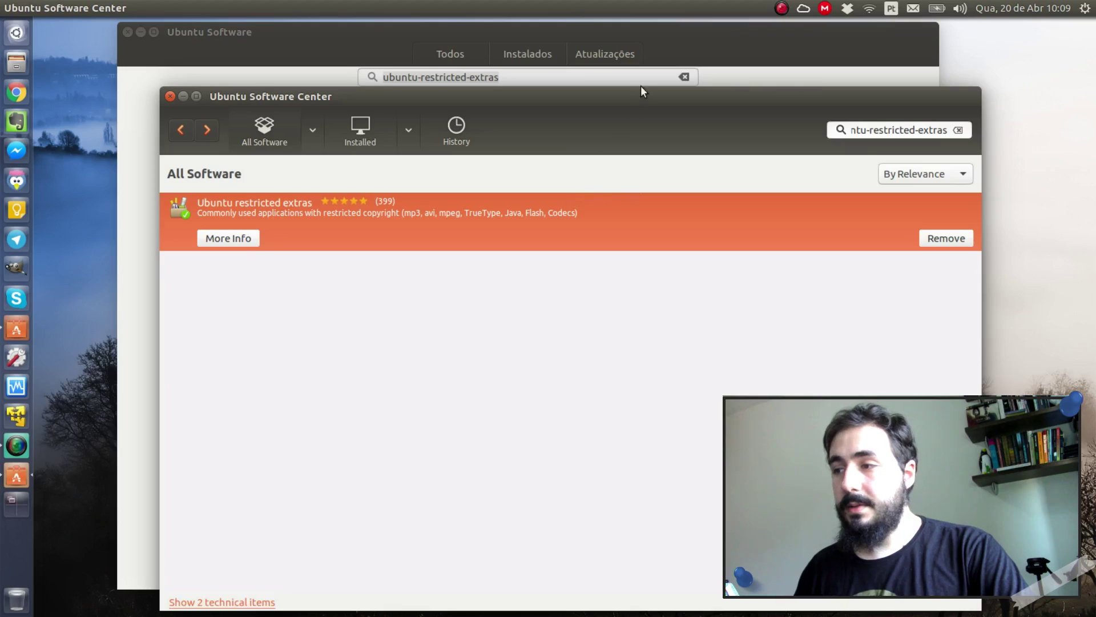
Rearrange the Ubuntu Software and Ubuntu Software Center windows to compare their results for the same search.
{"action": "left_click_drag", "start_coordinate": [649, 100], "coordinate": [598, 58]}
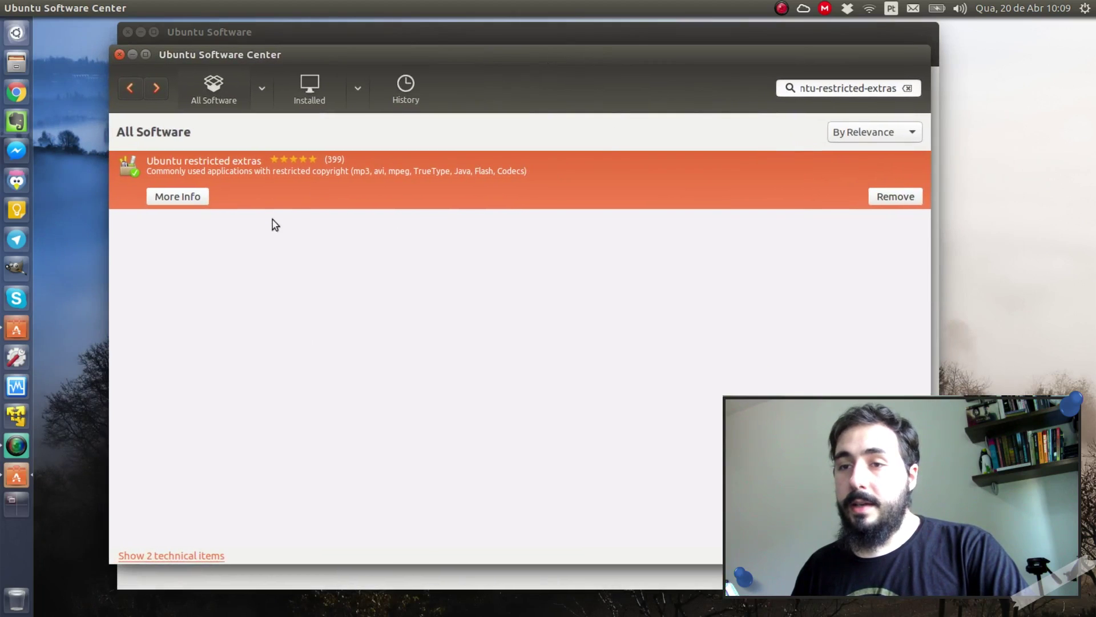
{"action": "left_click_drag", "start_coordinate": [248, 56], "coordinate": [289, 87]}
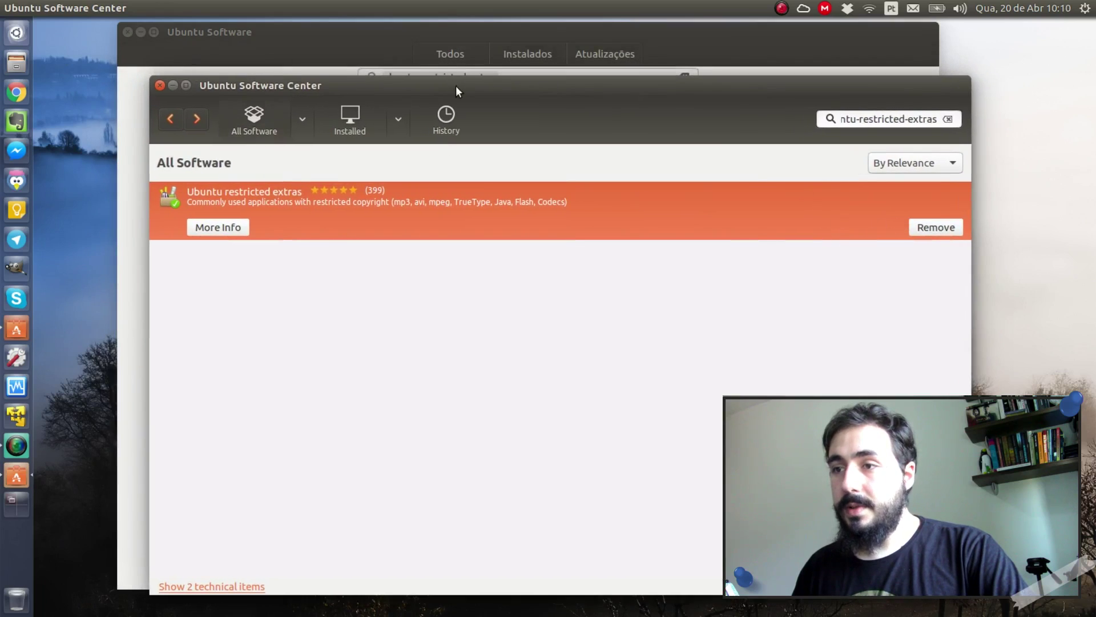
{"action": "left_click_drag", "start_coordinate": [456, 92], "coordinate": [457, 168]}
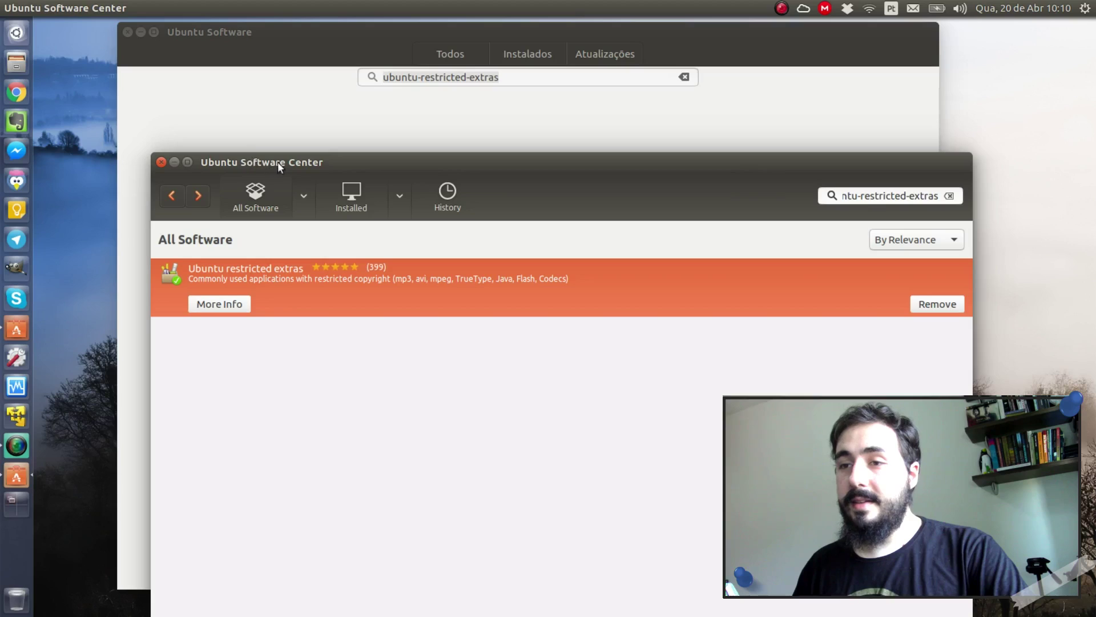
{"action": "left_click_drag", "start_coordinate": [258, 170], "coordinate": [231, 121]}
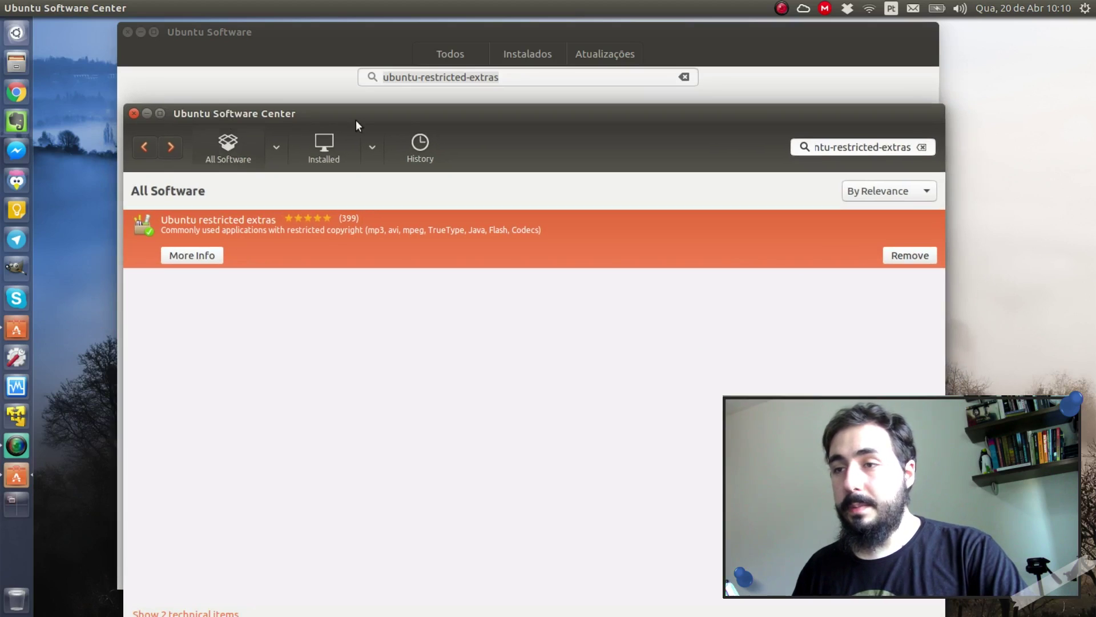
{"action": "left_click", "coordinate": [430, 77]}
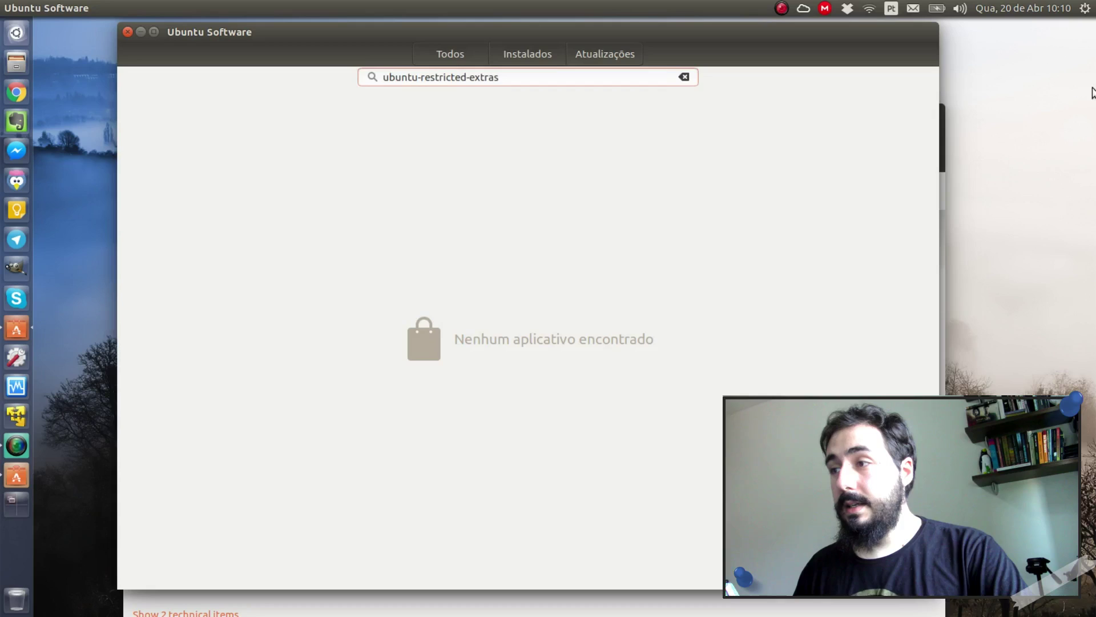
{"action": "left_click_drag", "start_coordinate": [912, 35], "coordinate": [824, 77]}
{"action": "left_click", "coordinate": [909, 109]}
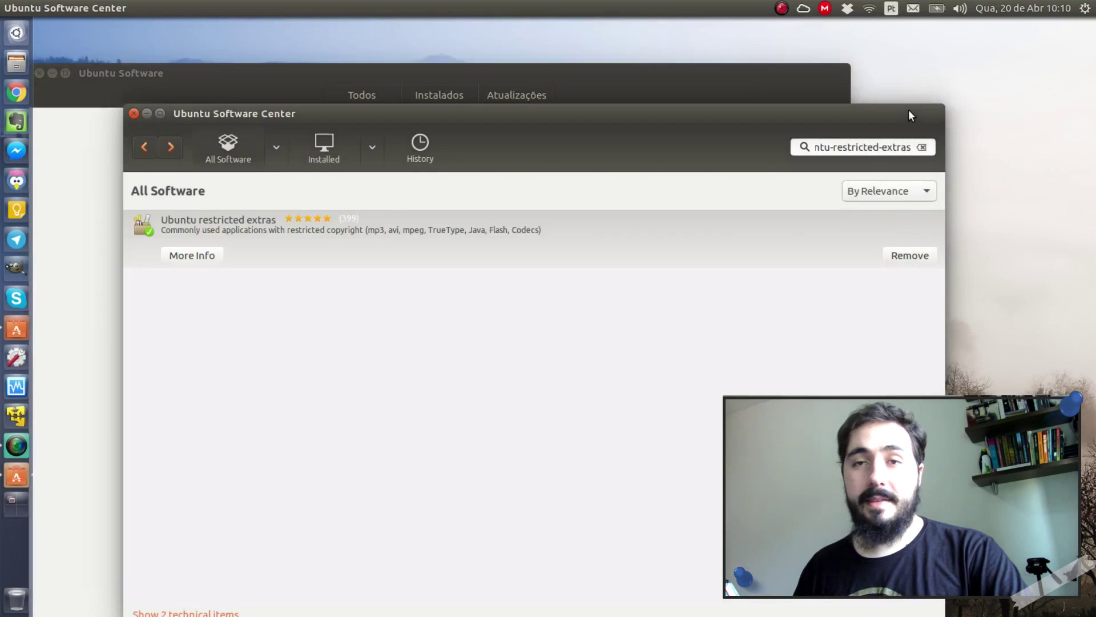
{"action": "left_click_drag", "start_coordinate": [909, 110], "coordinate": [907, 68]}
{"action": "left_click", "coordinate": [687, 189]}
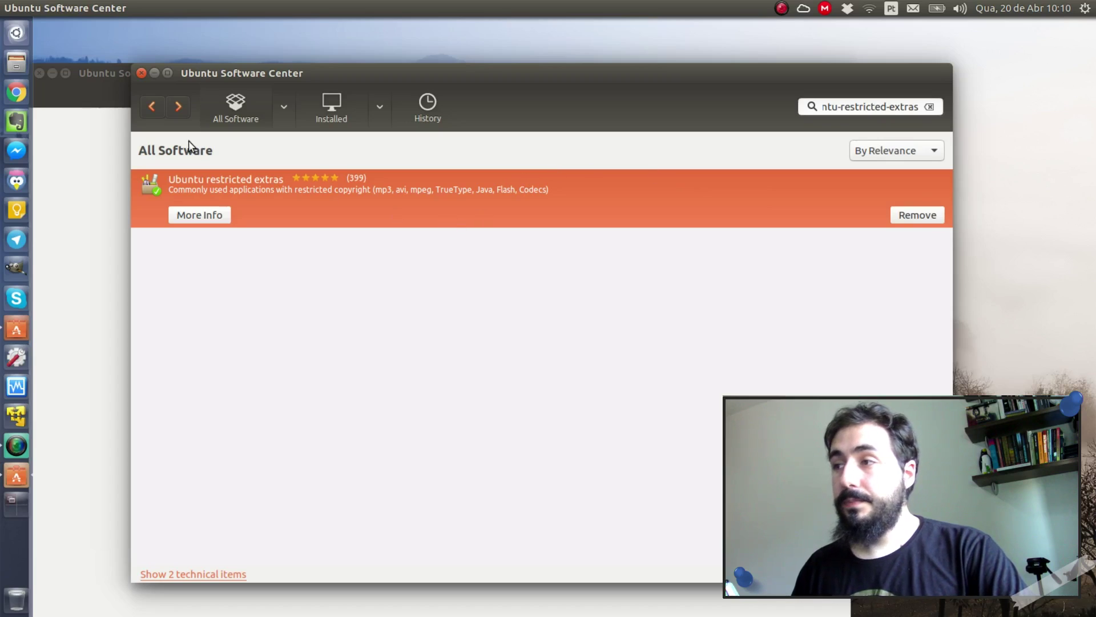
Return both software stores to their start pages and offset their windows so that they partly overlap.
{"action": "left_click", "coordinate": [152, 105]}
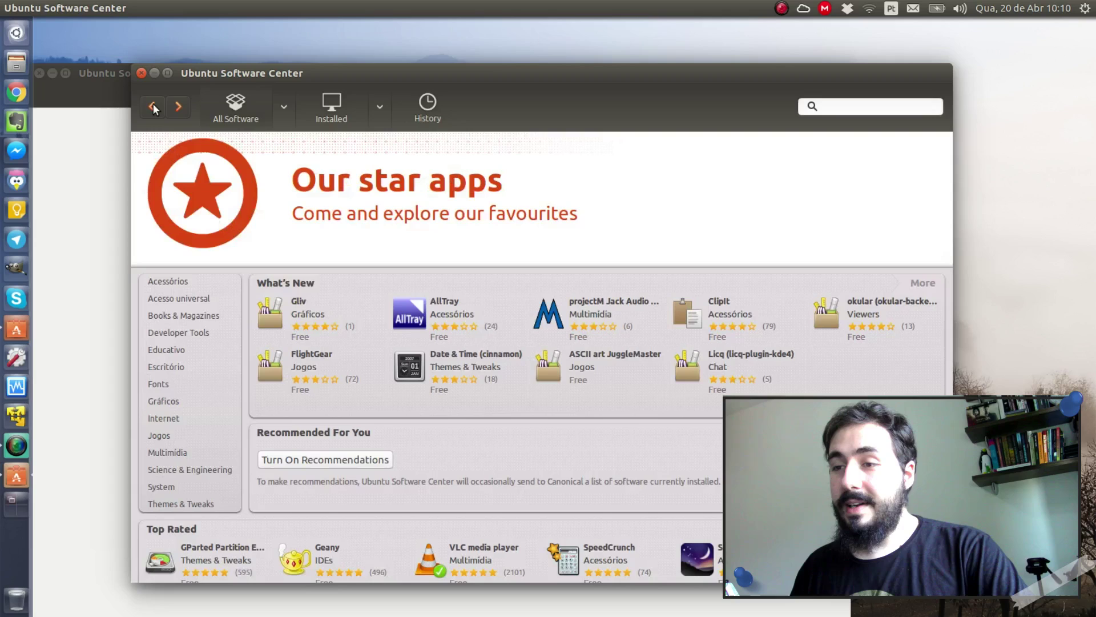
{"action": "left_click_drag", "start_coordinate": [481, 70], "coordinate": [599, 46]}
{"action": "left_click", "coordinate": [213, 71]}
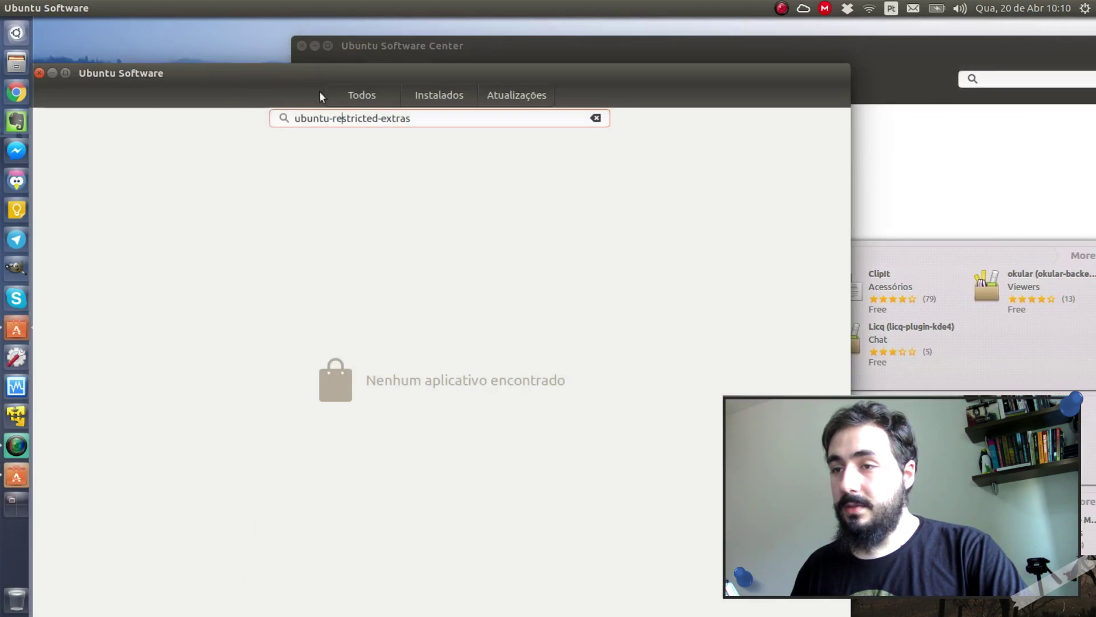
{"action": "left_click", "coordinate": [371, 94]}
{"action": "left_click_drag", "start_coordinate": [496, 80], "coordinate": [607, 57]}
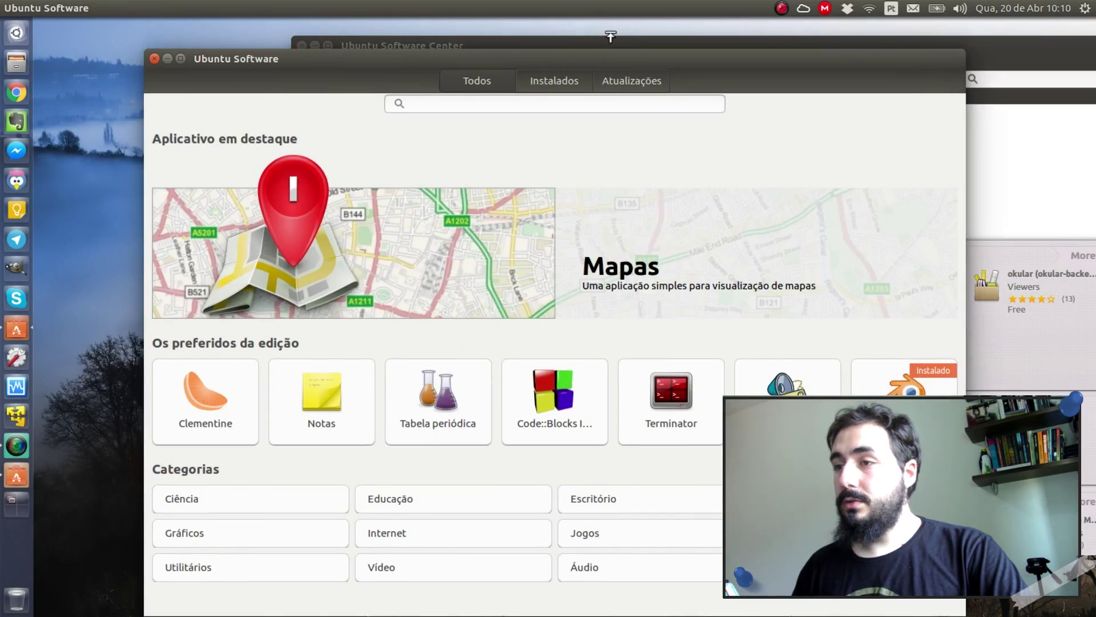
Alternate between the Ubuntu Software Center and Ubuntu Software windows to compare their start pages.
{"action": "left_click", "coordinate": [609, 37]}
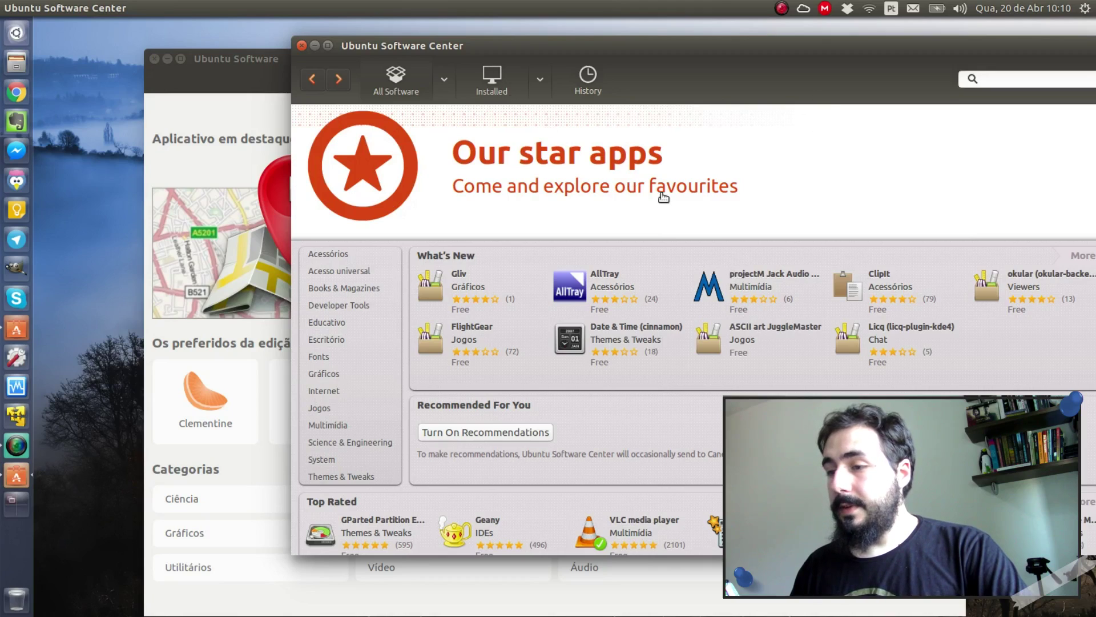
{"action": "left_click", "coordinate": [261, 58]}
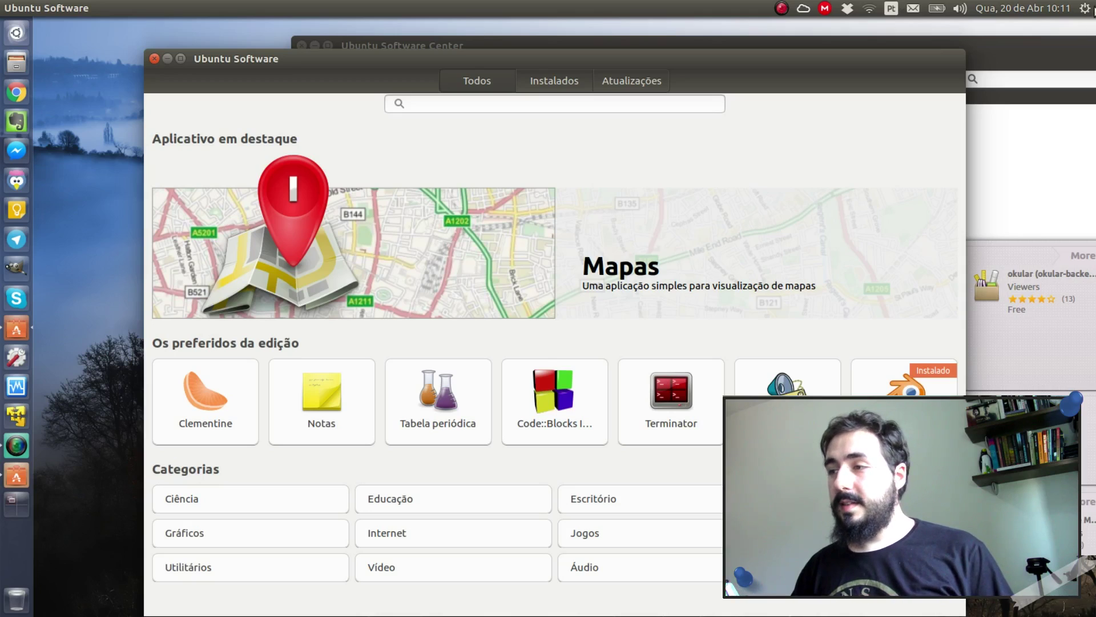
{"action": "left_click", "coordinate": [1067, 53]}
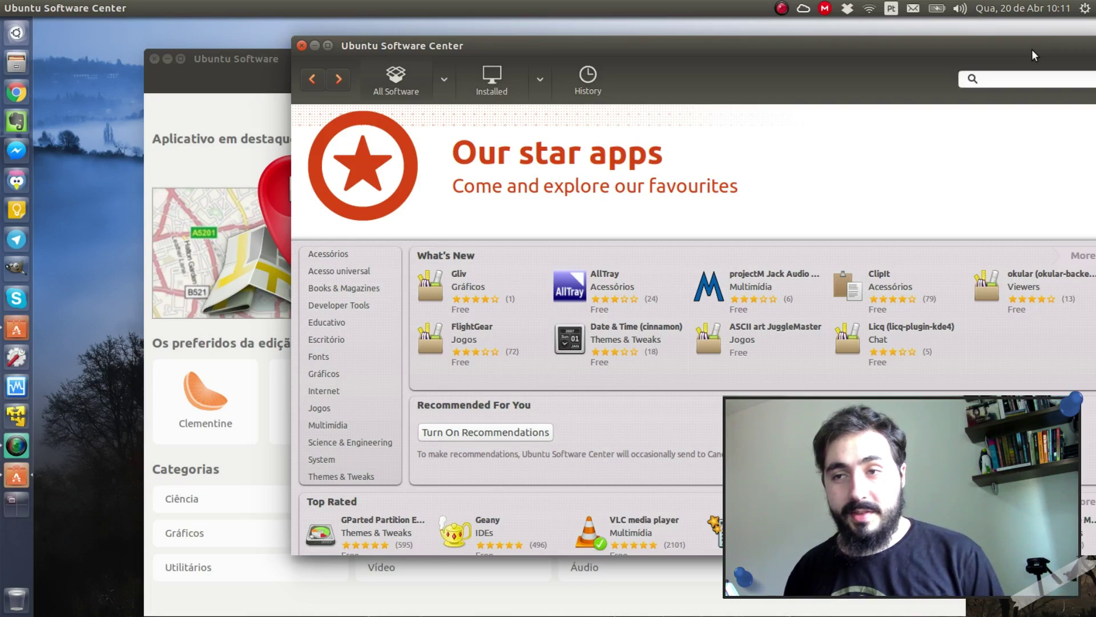
{"action": "left_click", "coordinate": [202, 59]}
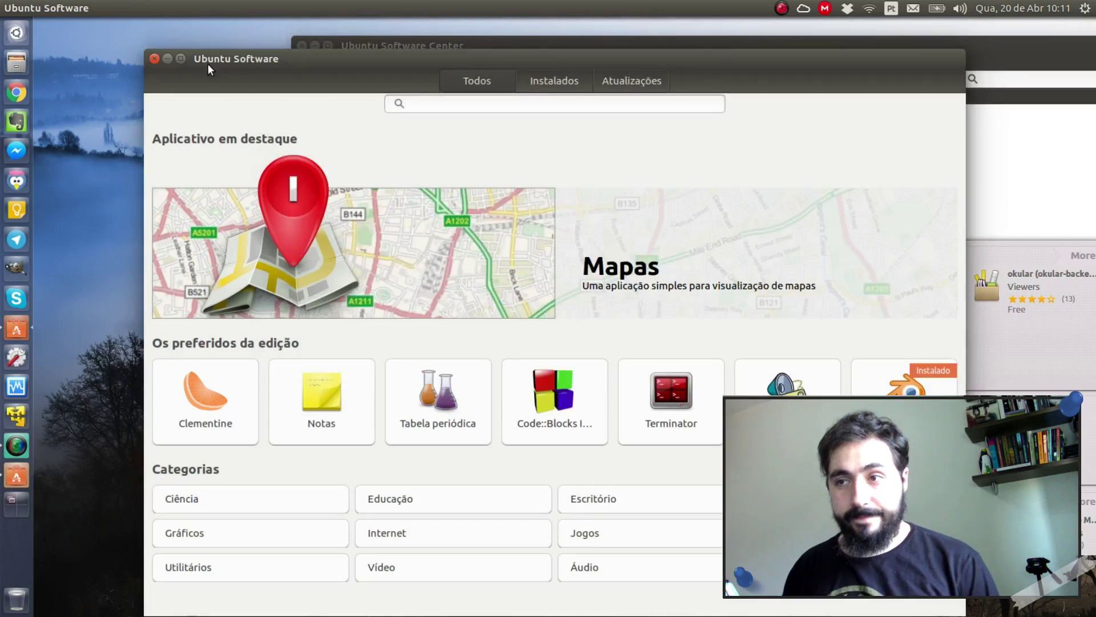
{"action": "left_click", "coordinate": [1013, 50]}
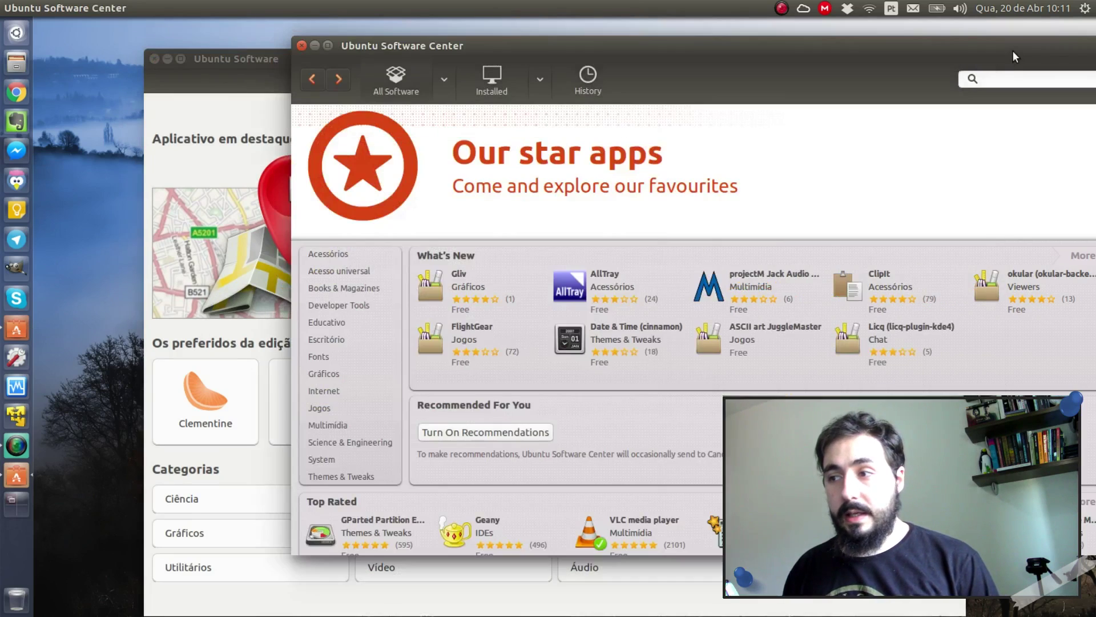
Search the Ubuntu Software Center for "leadwe", clear the search and reposition its window.
{"action": "left_click", "coordinate": [1001, 80]}
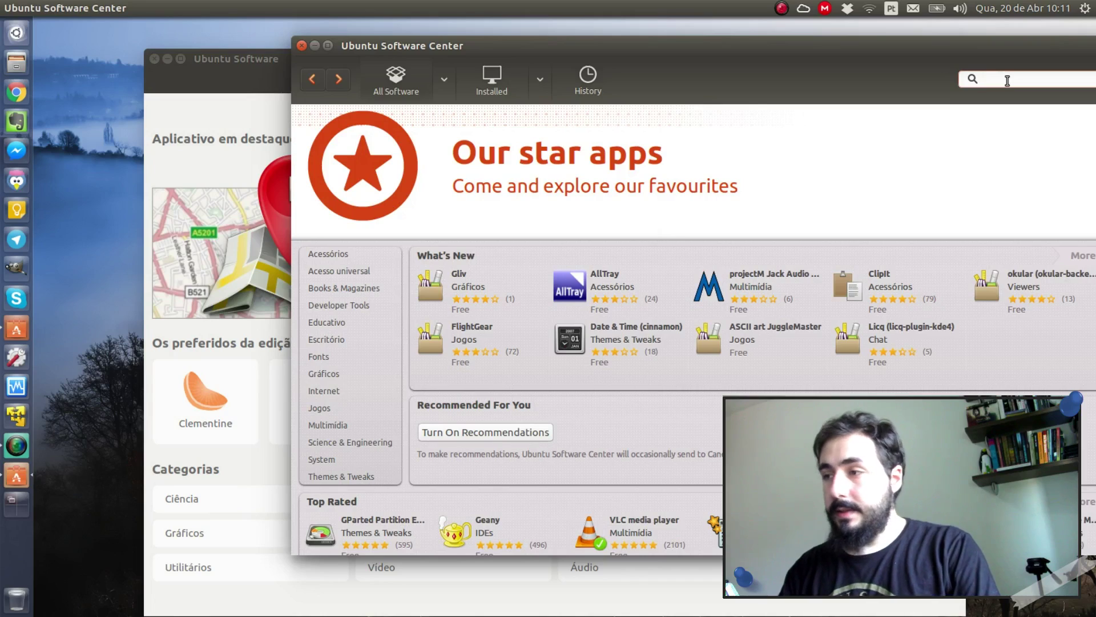
{"action": "type", "text": "leadwe"}
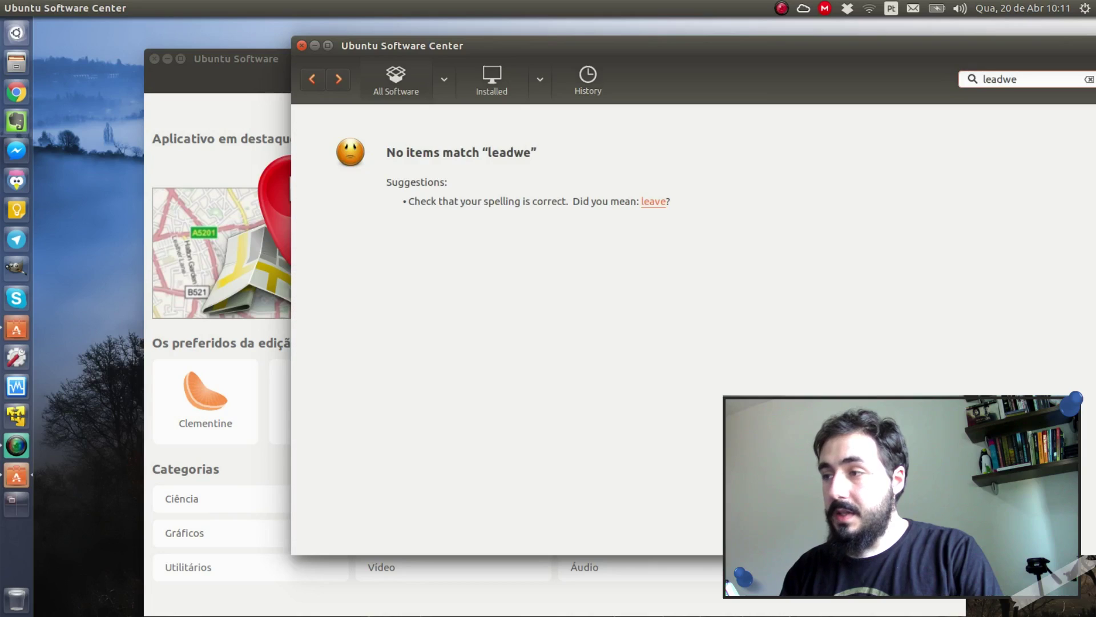
{"action": "key", "text": "BackSpace"}
{"action": "key", "text": "BackSpace"}
{"action": "key", "text": "BackSpace"}
{"action": "key", "text": "BackSpace"}
{"action": "key", "text": "BackSpace"}
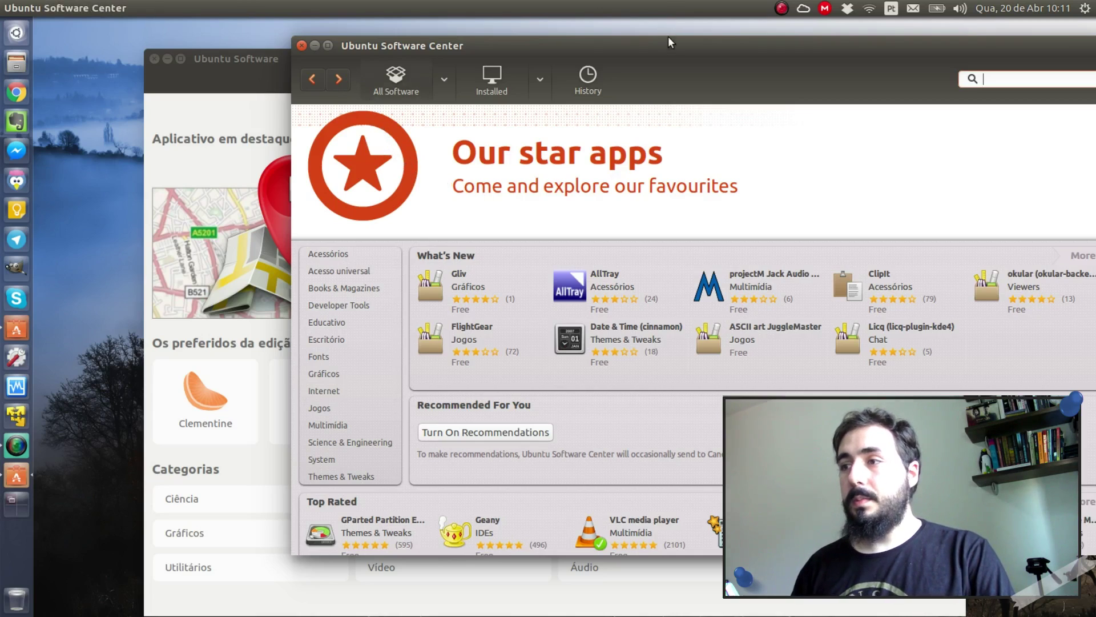
{"action": "left_click_drag", "start_coordinate": [667, 48], "coordinate": [563, 68]}
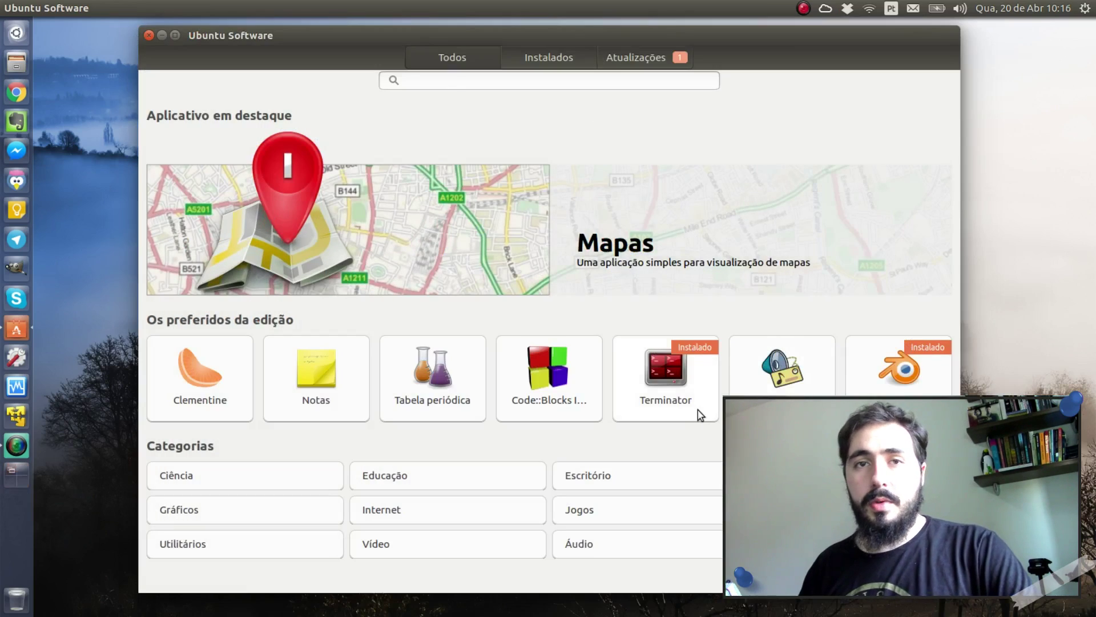
Check the available updates in Ubuntu Software, and open Clementine's page from the editor's picks on the start page.
{"action": "left_click", "coordinate": [675, 64]}
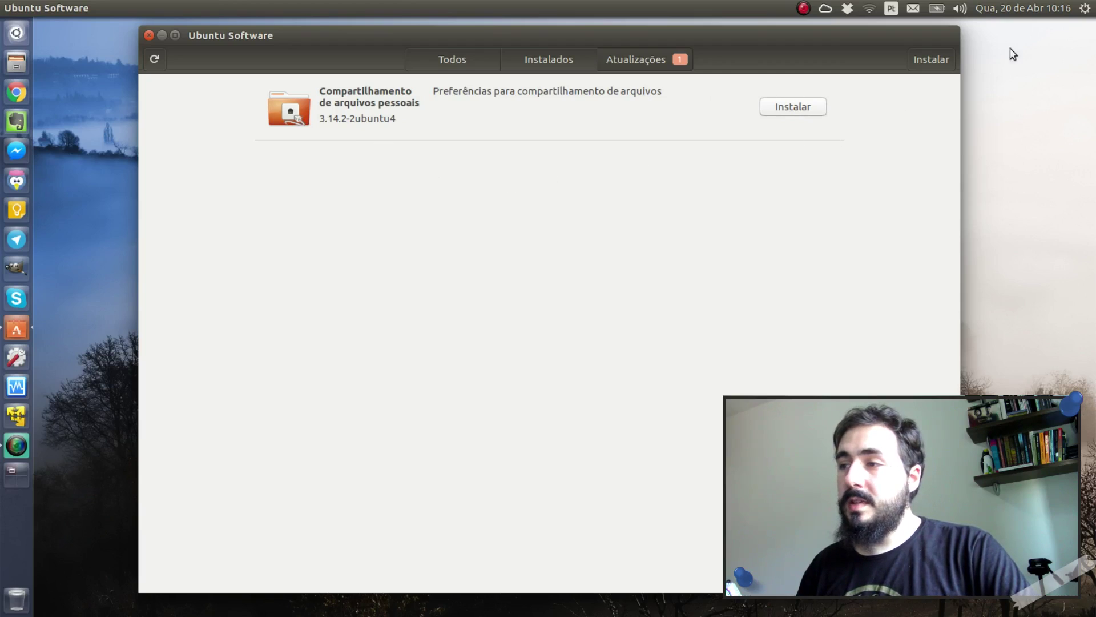
{"action": "left_click", "coordinate": [480, 62]}
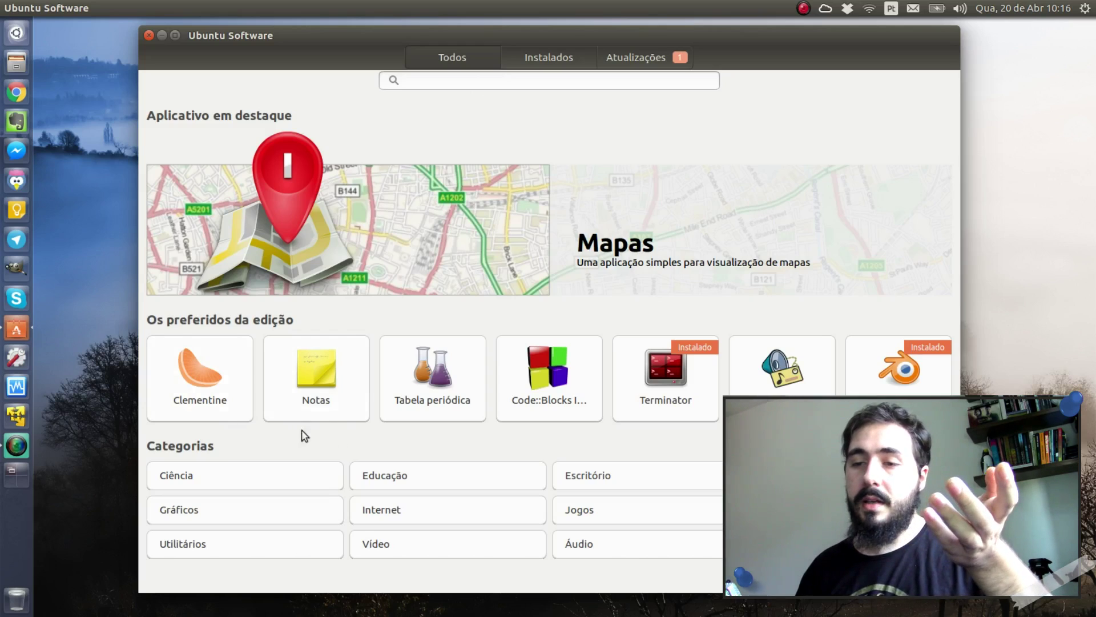
{"action": "left_click", "coordinate": [239, 386]}
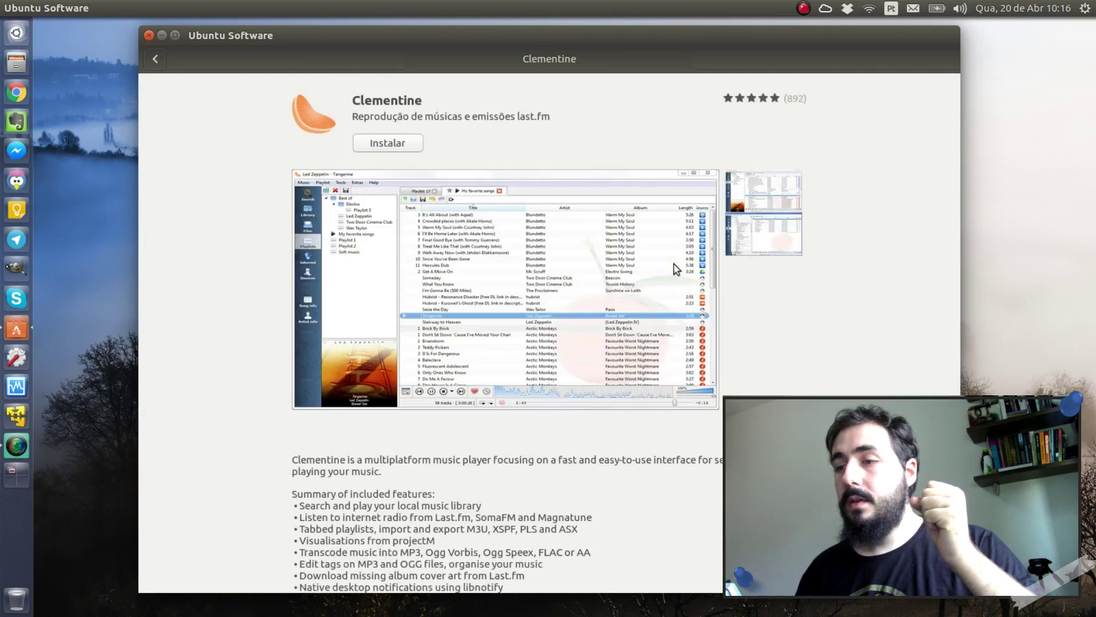
Install Clementine, authenticating with the account password, and check the available updates before returning to the start page.
{"action": "left_click", "coordinate": [400, 145]}
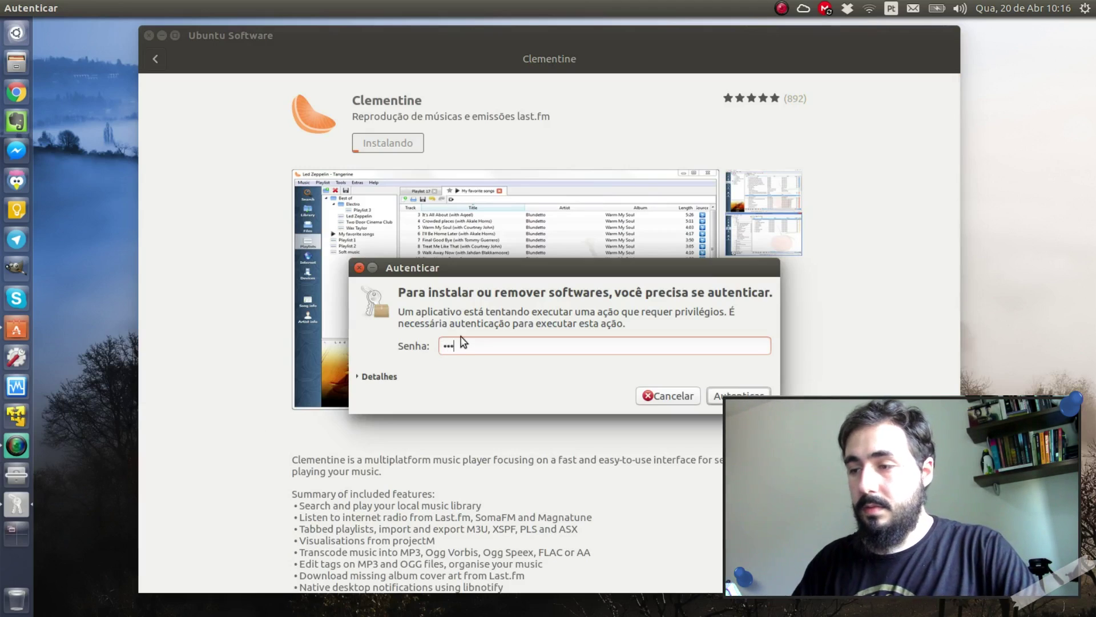
{"action": "key", "text": "Return"}
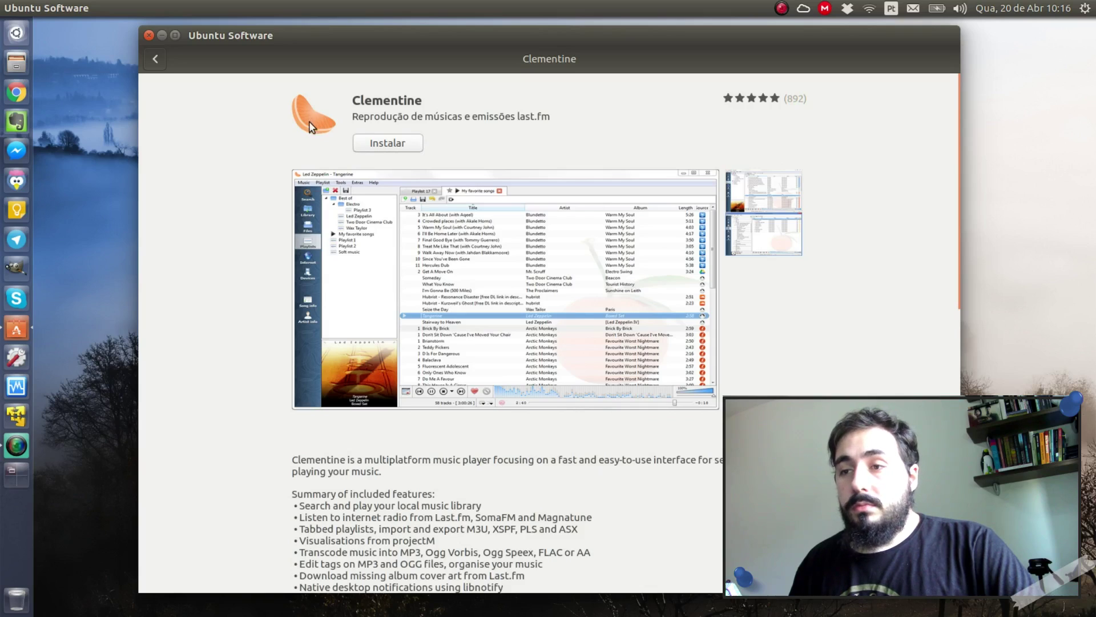
{"action": "left_click", "coordinate": [156, 59]}
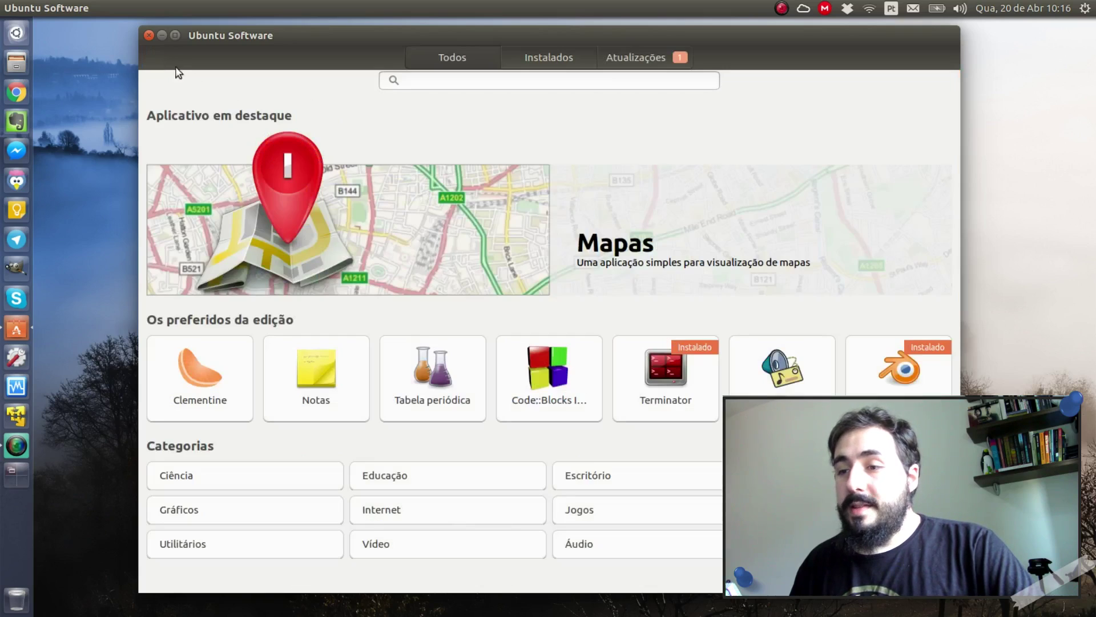
{"action": "left_click", "coordinate": [614, 60]}
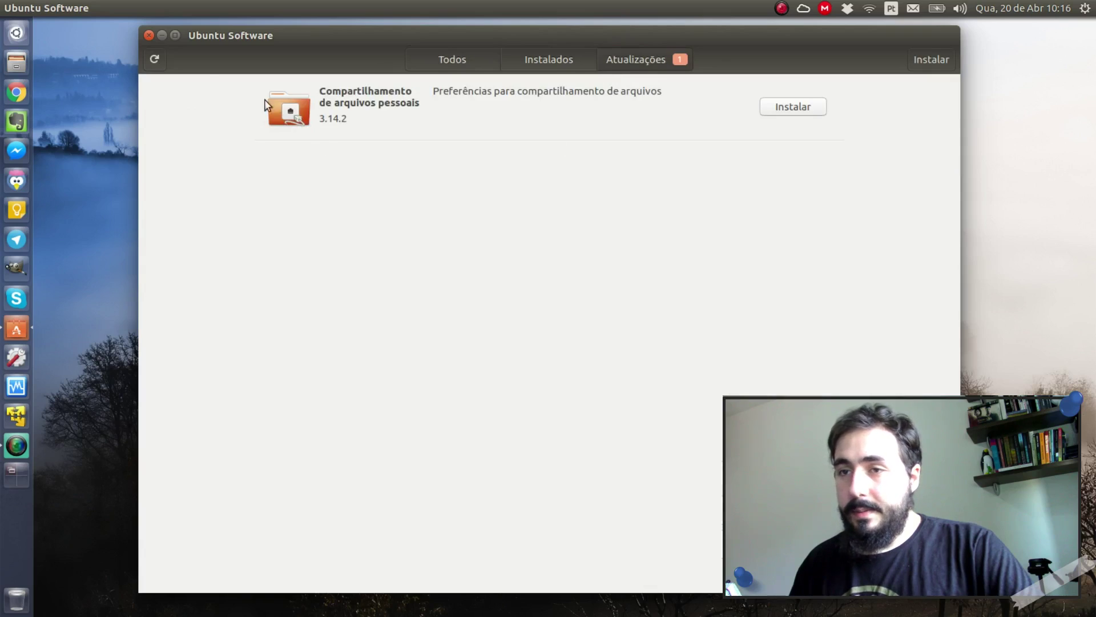
{"action": "left_click", "coordinate": [490, 54]}
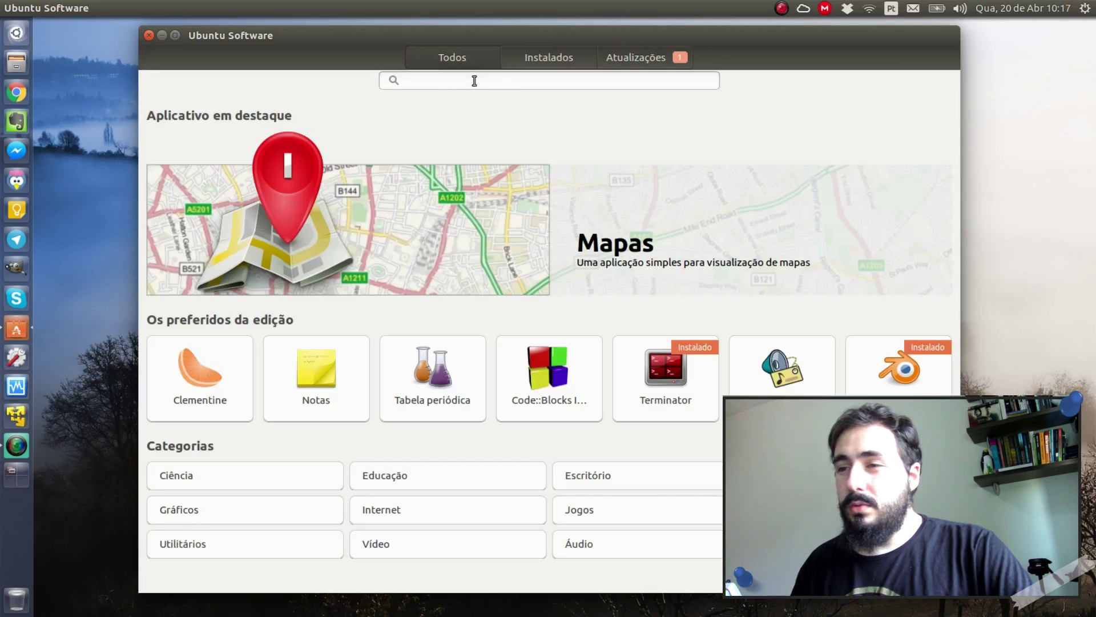
Launch Clementine through a Dash search for "clem", reposition its window and close the player.
{"action": "left_click", "coordinate": [9, 40]}
{"action": "type", "text": "s"}
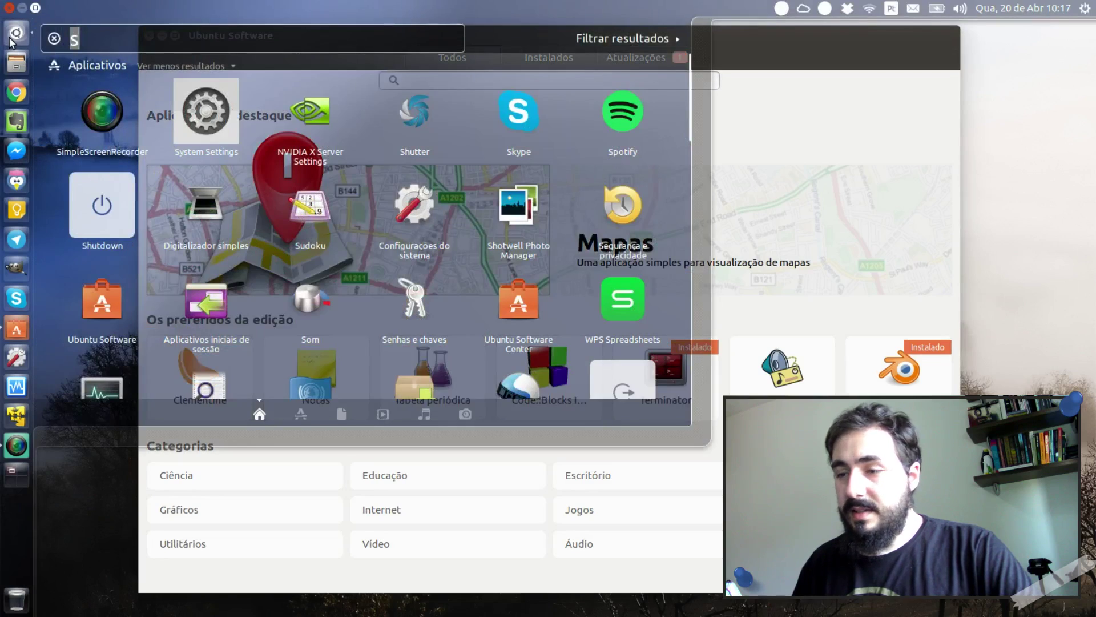
{"action": "key", "text": "BackSpace"}
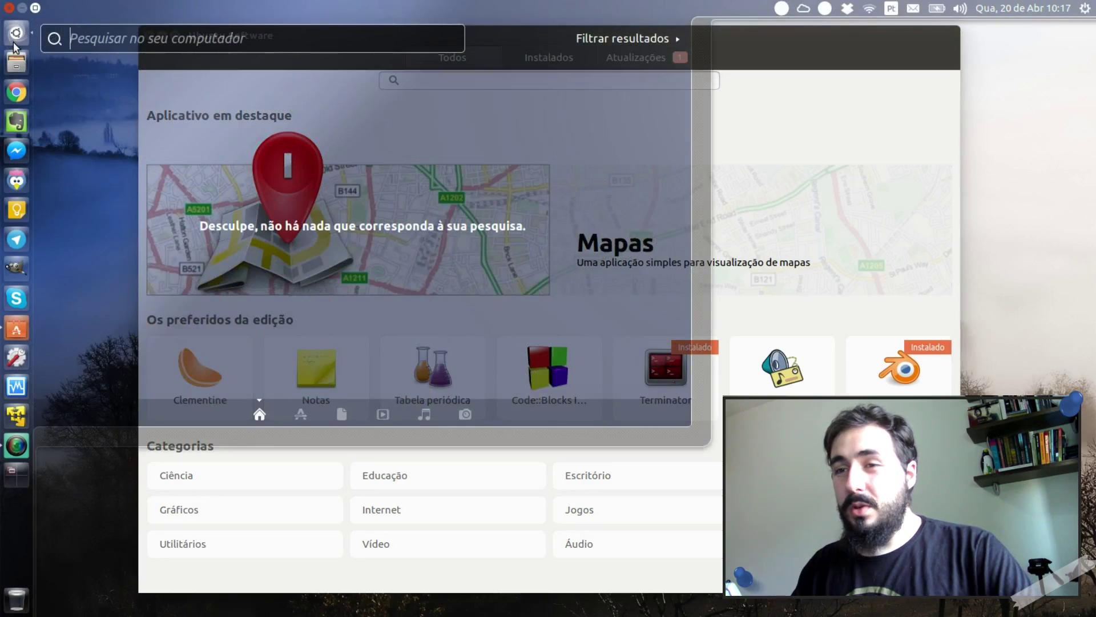
{"action": "type", "text": "ce"}
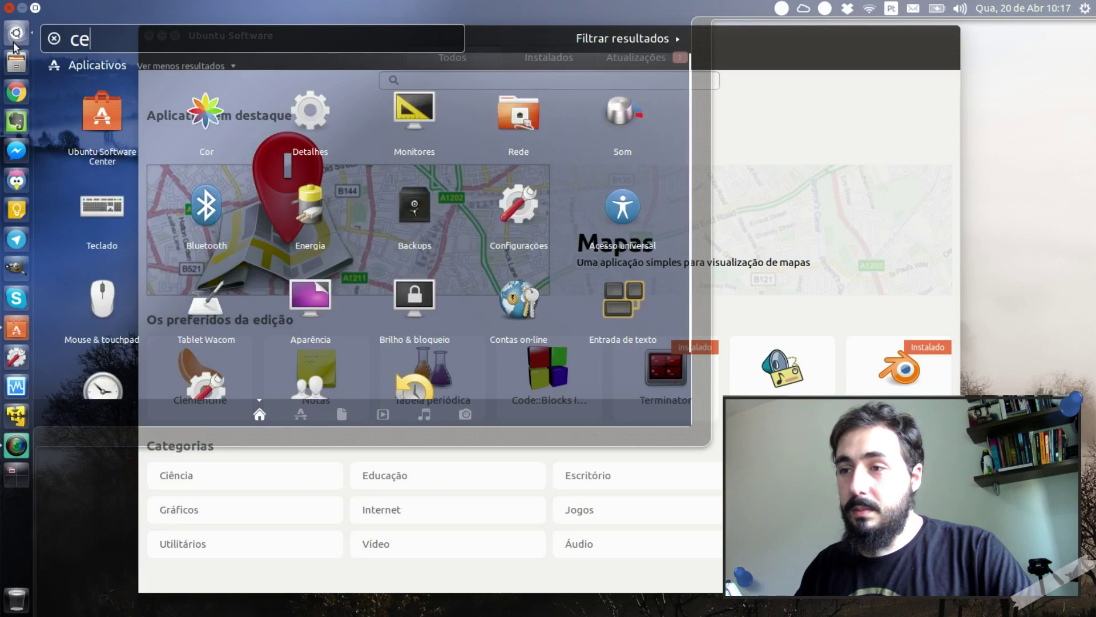
{"action": "key", "text": "BackSpace"}
{"action": "key", "text": "BackSpace"}
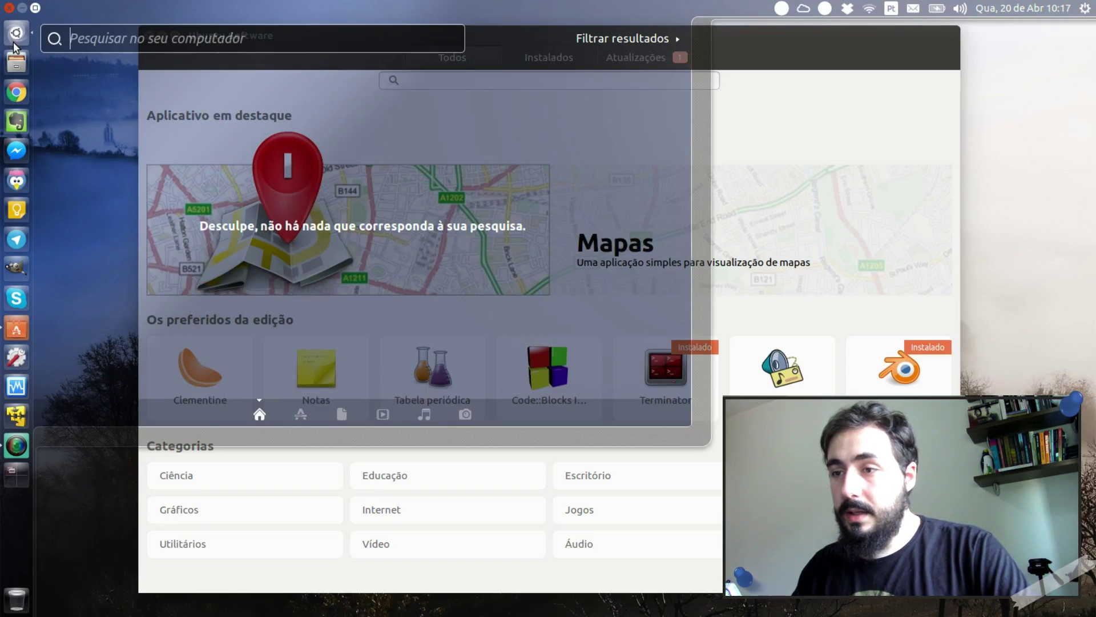
{"action": "type", "text": "clem"}
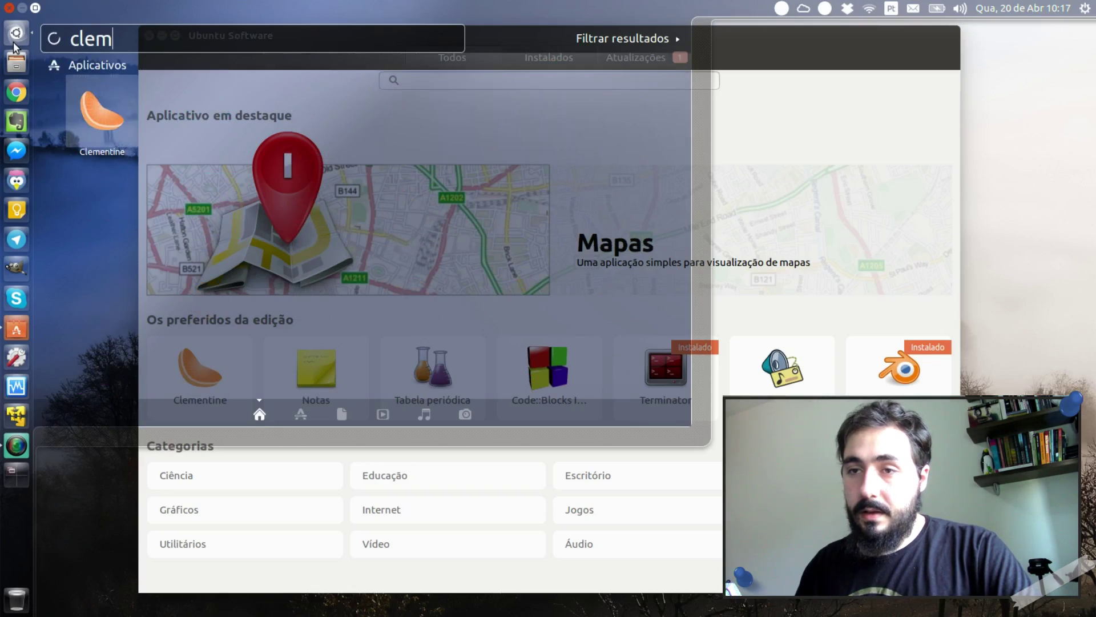
{"action": "key", "text": "Return"}
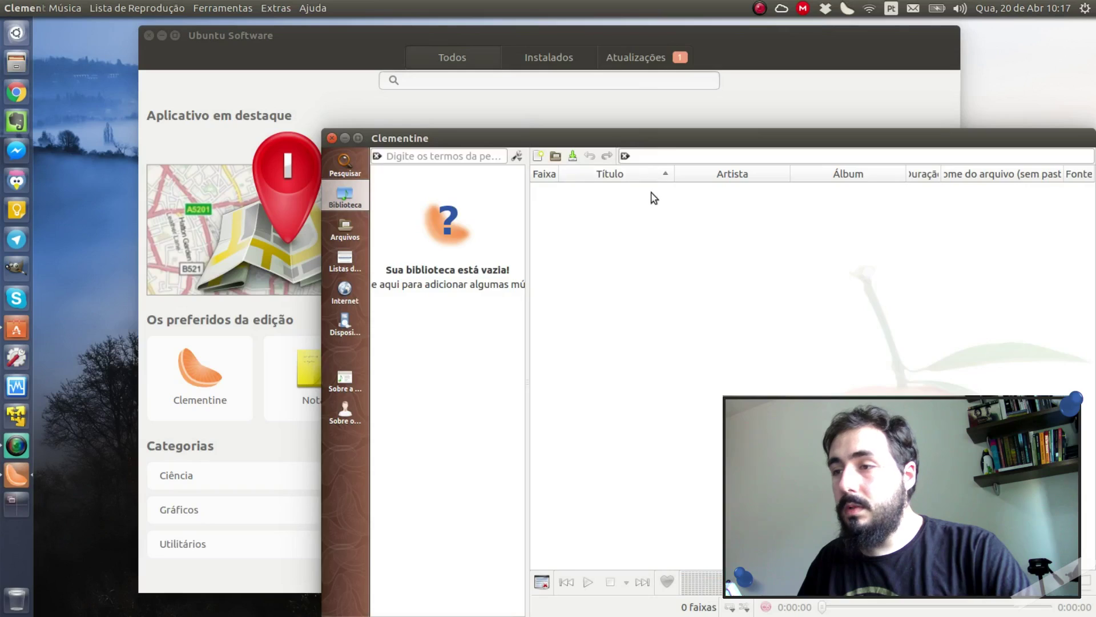
{"action": "left_click_drag", "start_coordinate": [674, 144], "coordinate": [493, 57]}
{"action": "key", "text": "ctrl+q"}
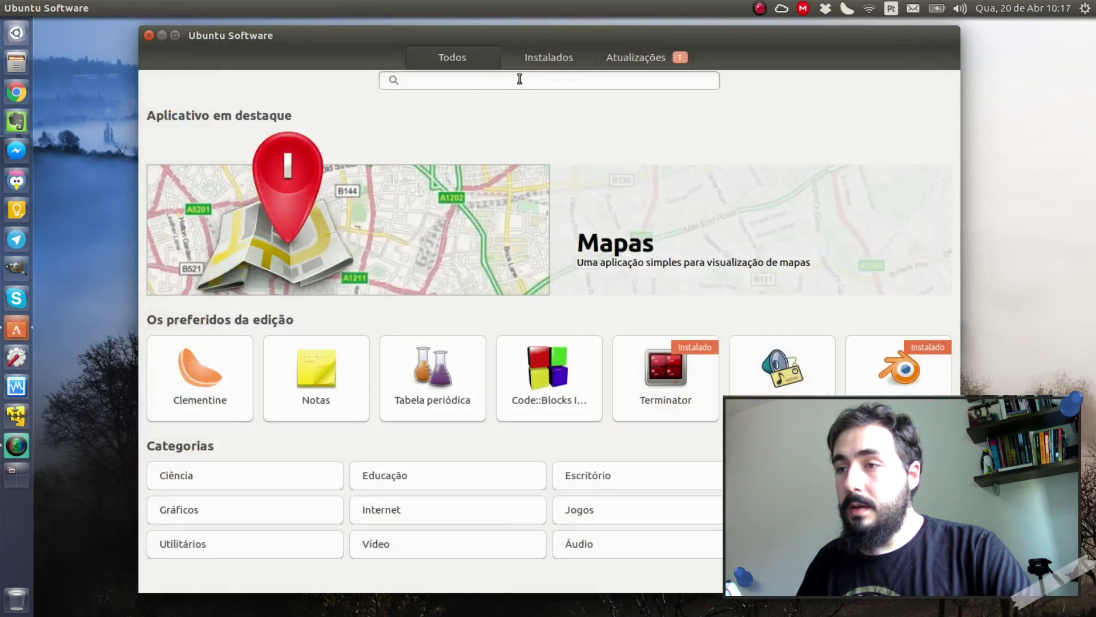
Skim the installed applications, search all applications for "clem" and request Clementine's installation from its page.
{"action": "scroll", "coordinate": [448, 331], "scroll_direction": "down", "scroll_amount": 20}
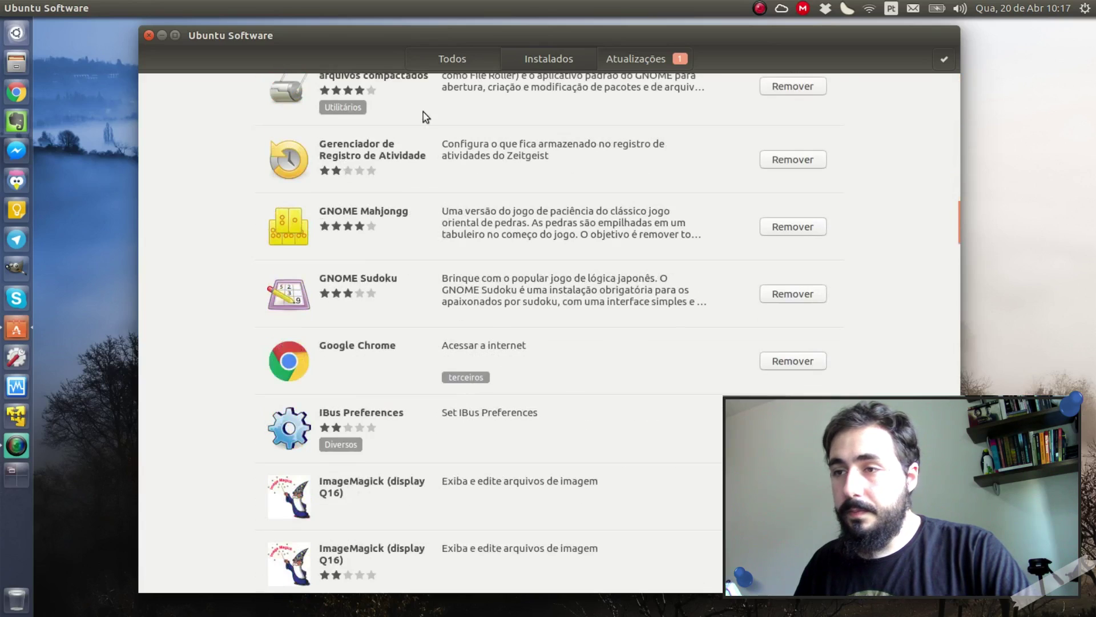
{"action": "left_click", "coordinate": [446, 59]}
{"action": "type", "text": "clem"}
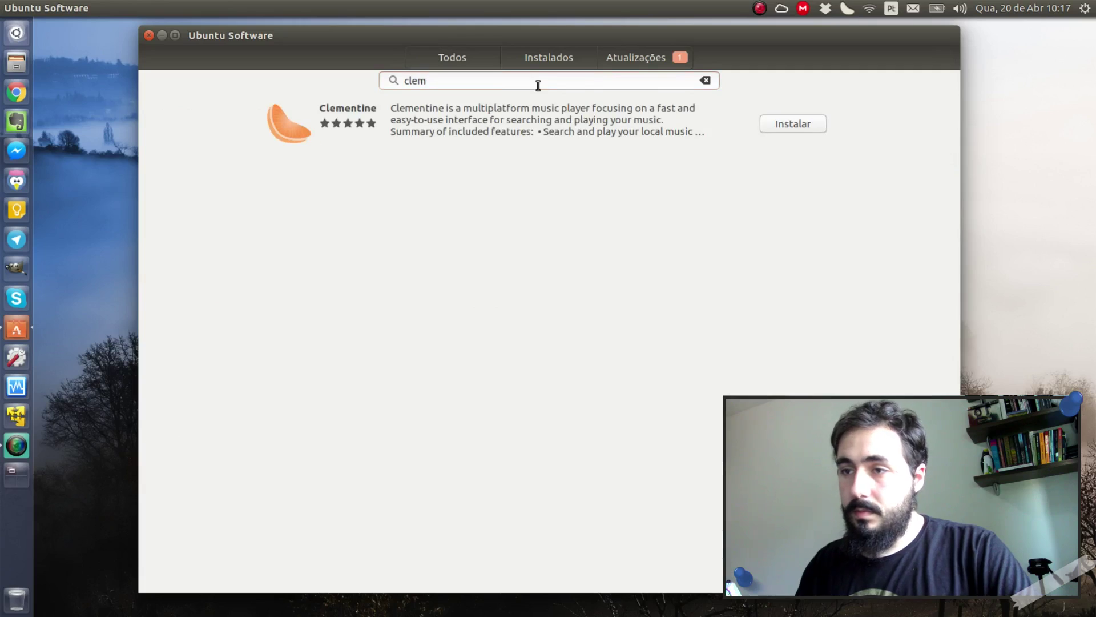
{"action": "left_click", "coordinate": [535, 133]}
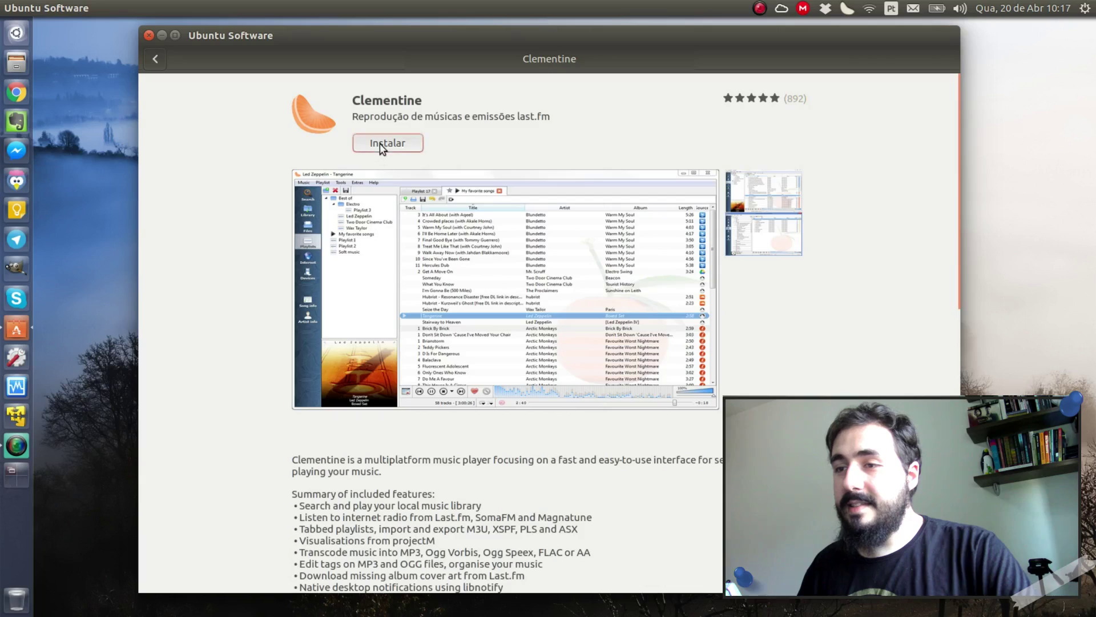
{"action": "left_click", "coordinate": [416, 144]}
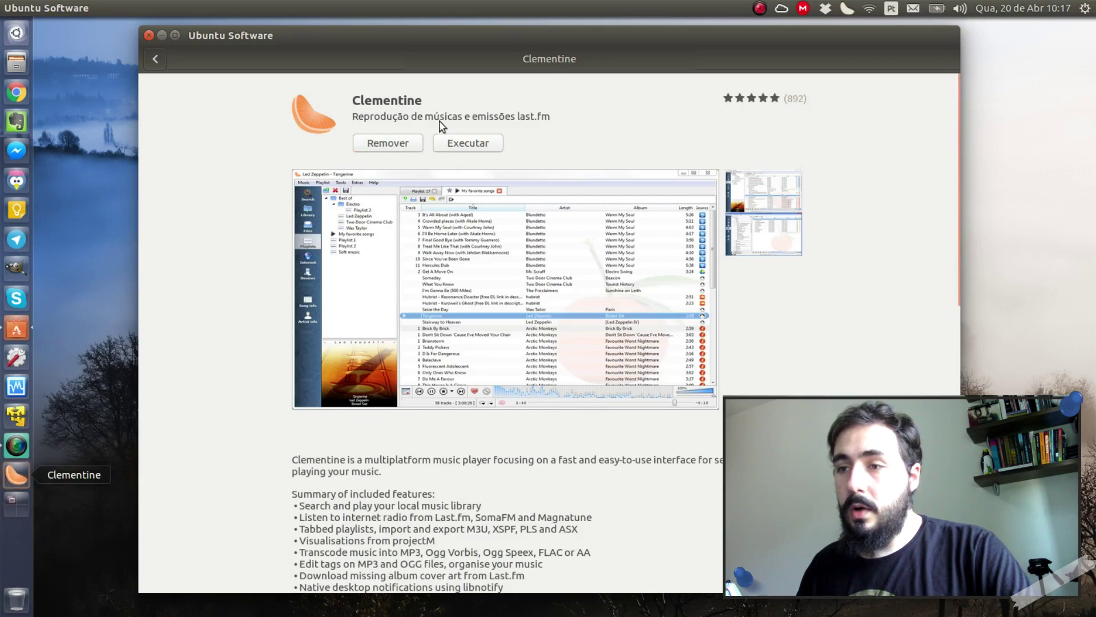
Remove Clementine, confirming the removal, and return to the store's start page.
{"action": "left_click", "coordinate": [398, 144]}
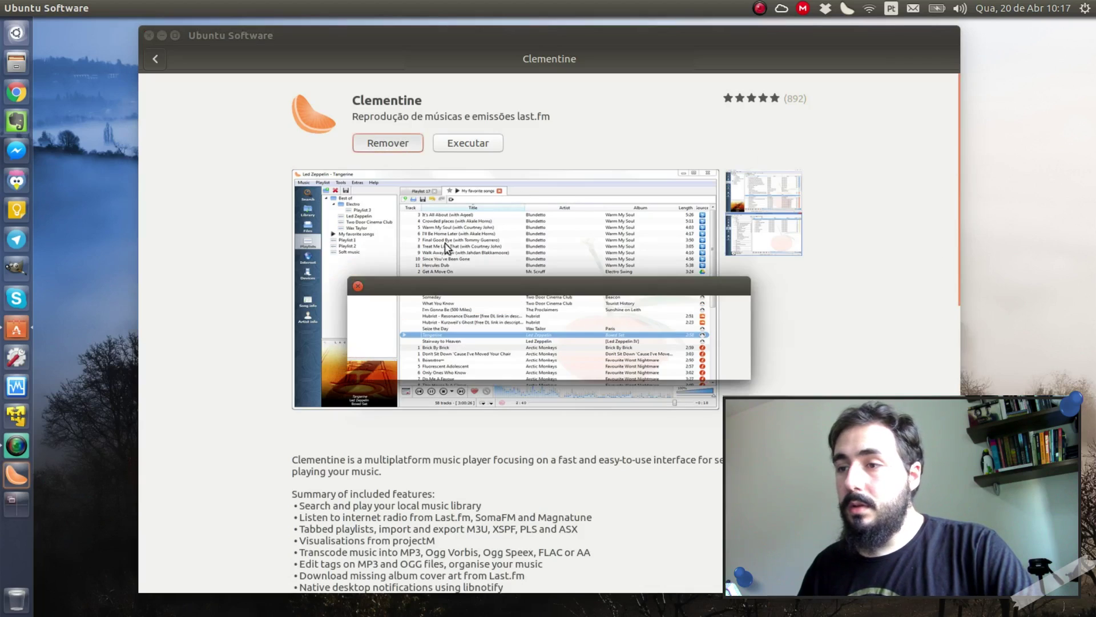
{"action": "left_click", "coordinate": [732, 371]}
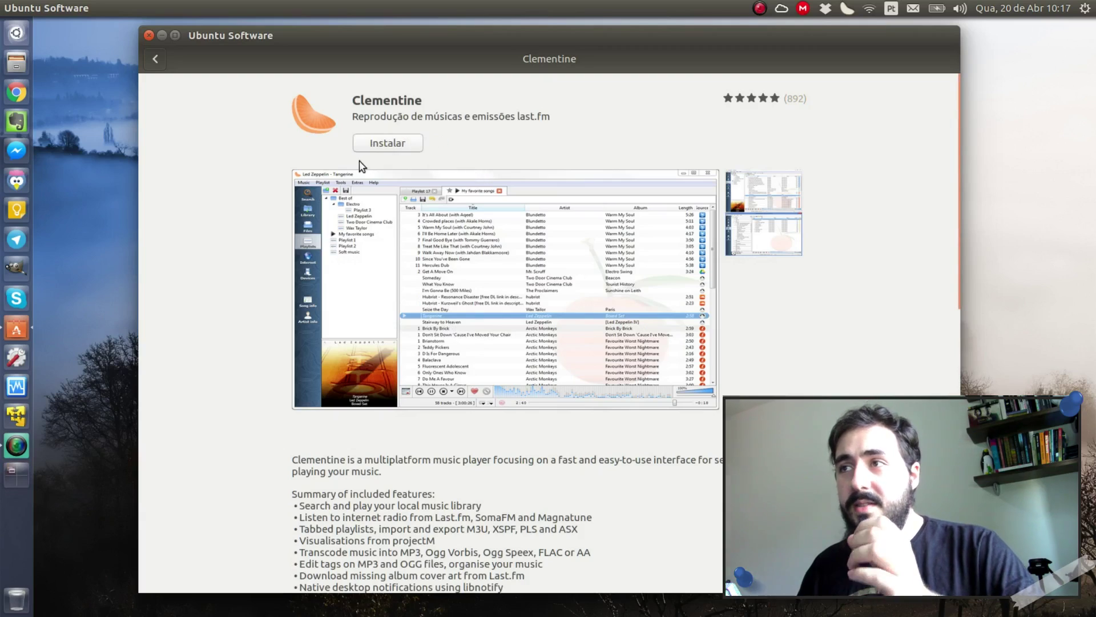
{"action": "left_click", "coordinate": [155, 59]}
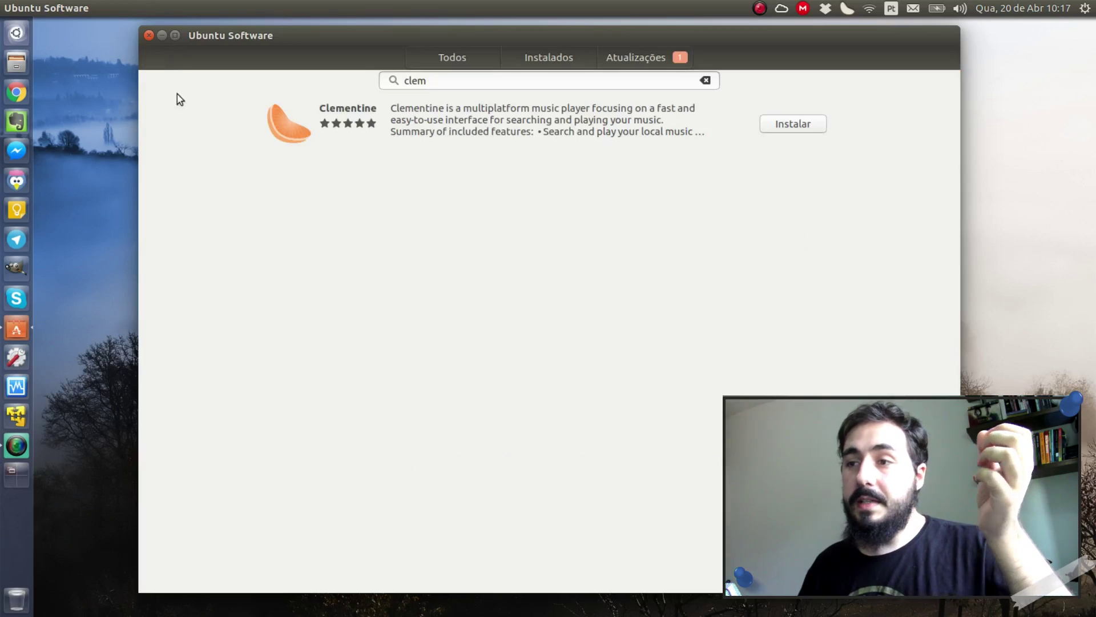
{"action": "left_click", "coordinate": [492, 67]}
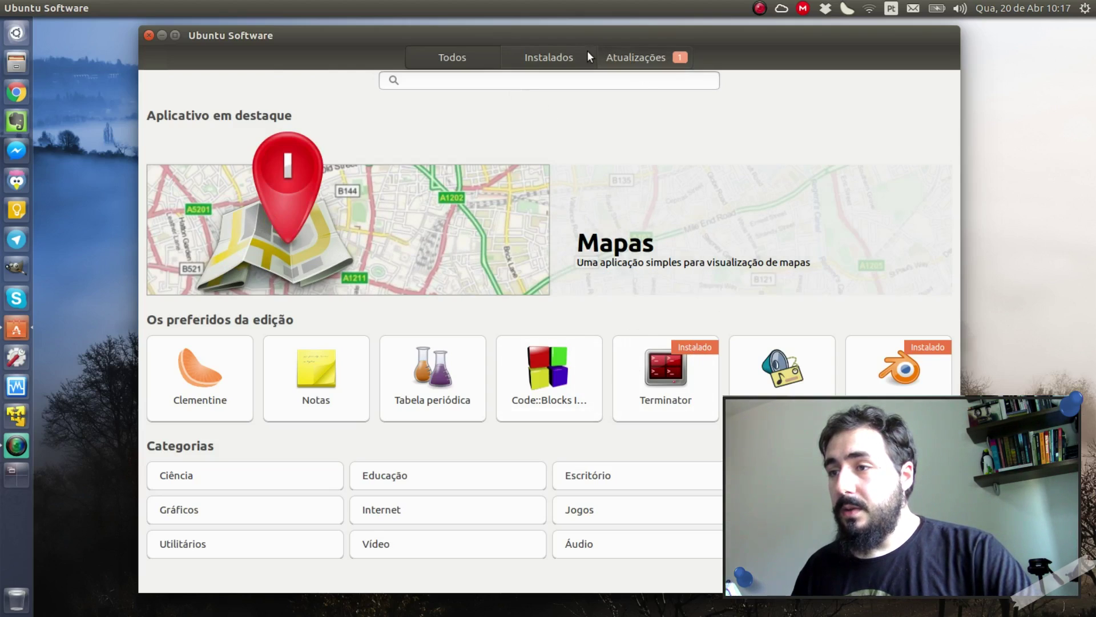
Switch between the installed applications list and the store's start page to compare them.
{"action": "left_click", "coordinate": [548, 58]}
{"action": "left_click", "coordinate": [454, 58]}
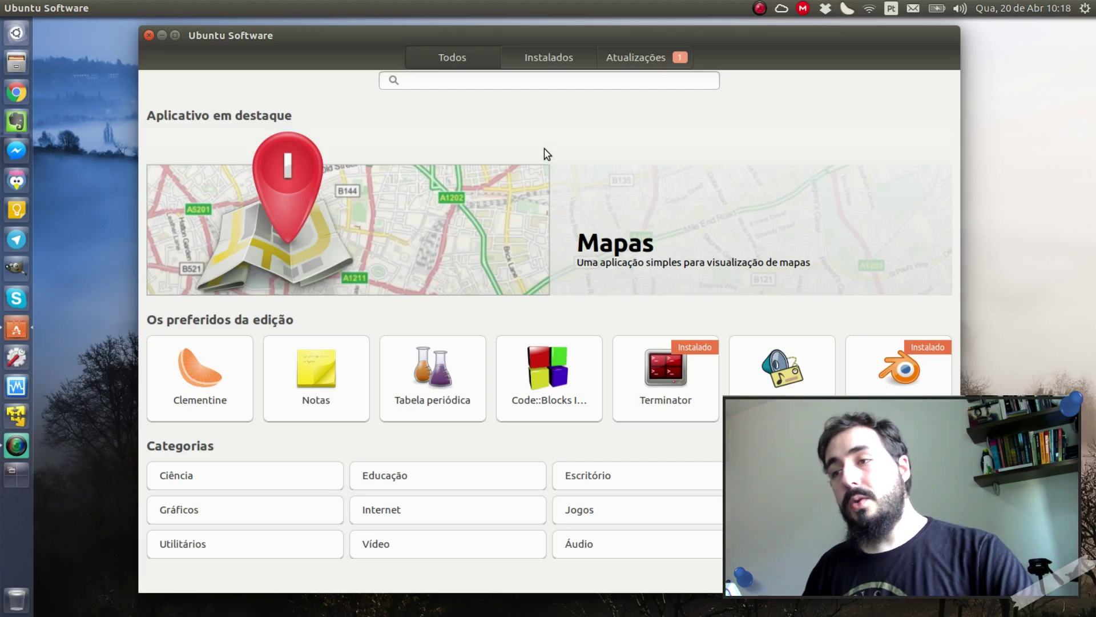
{"action": "left_click", "coordinate": [547, 63]}
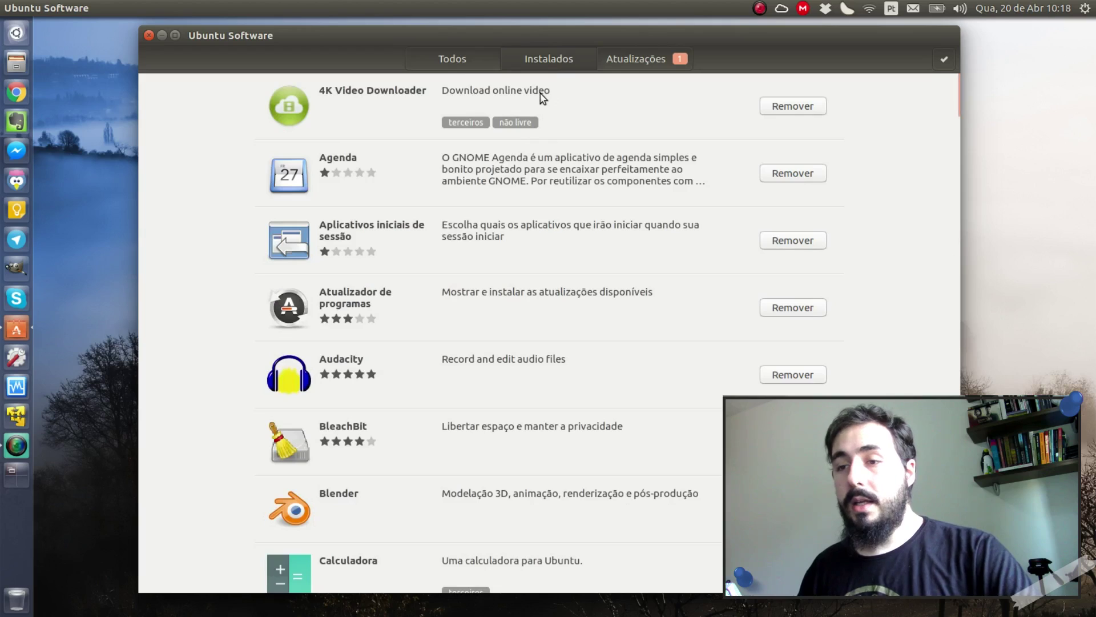
Search all applications for "ubu", view the Ubuntu Software Center entry among the results, and close the Ubuntu Software window.
{"action": "left_click", "coordinate": [489, 67]}
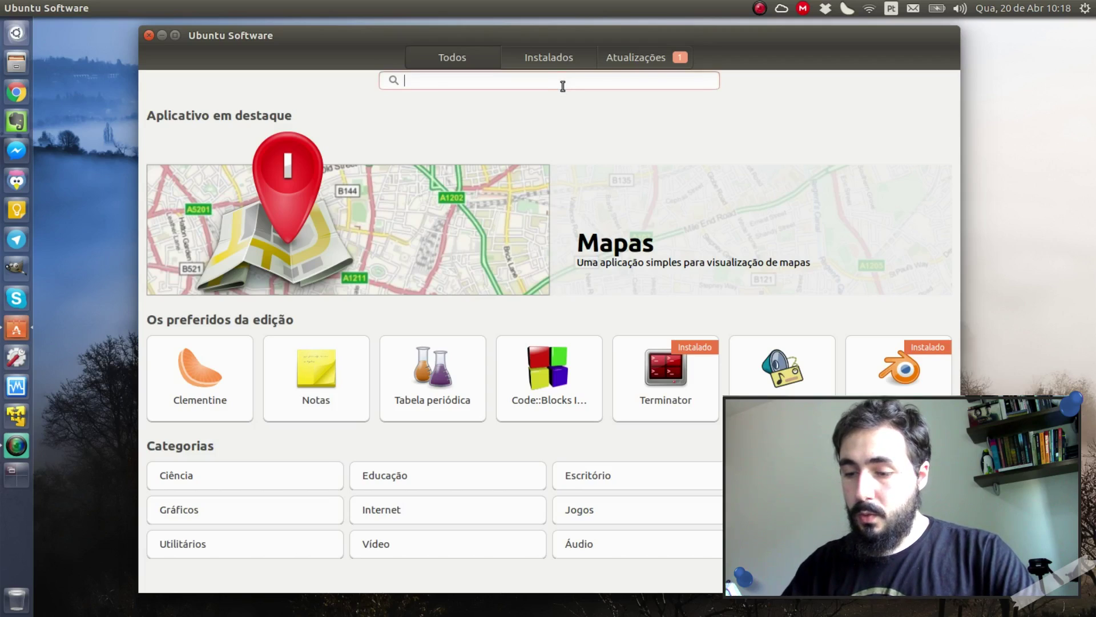
{"action": "type", "text": "ubu"}
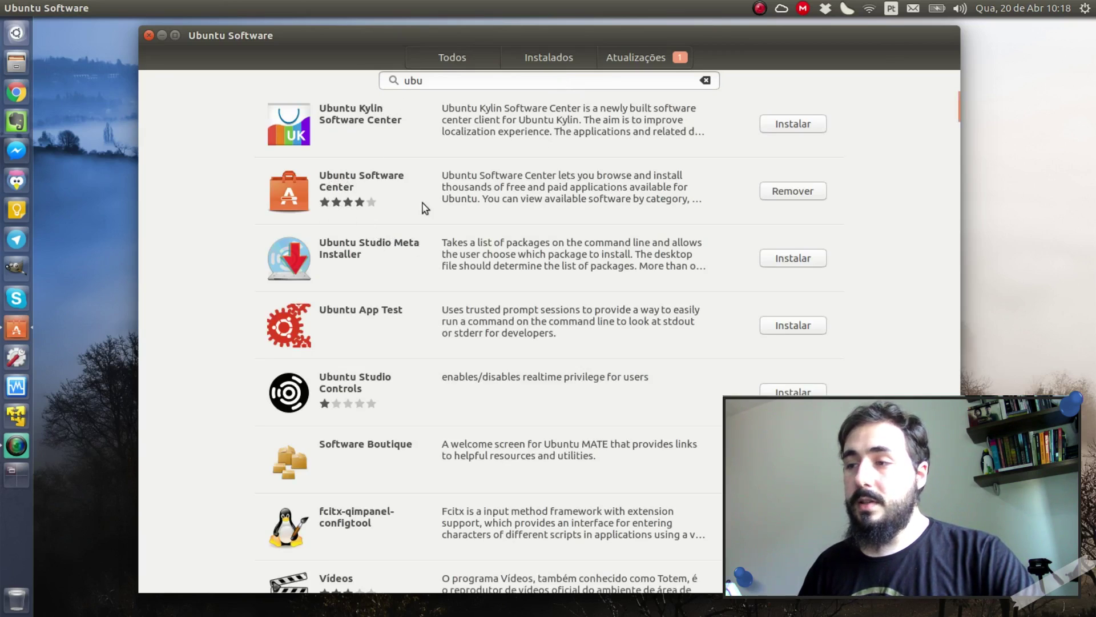
{"action": "left_click", "coordinate": [530, 201]}
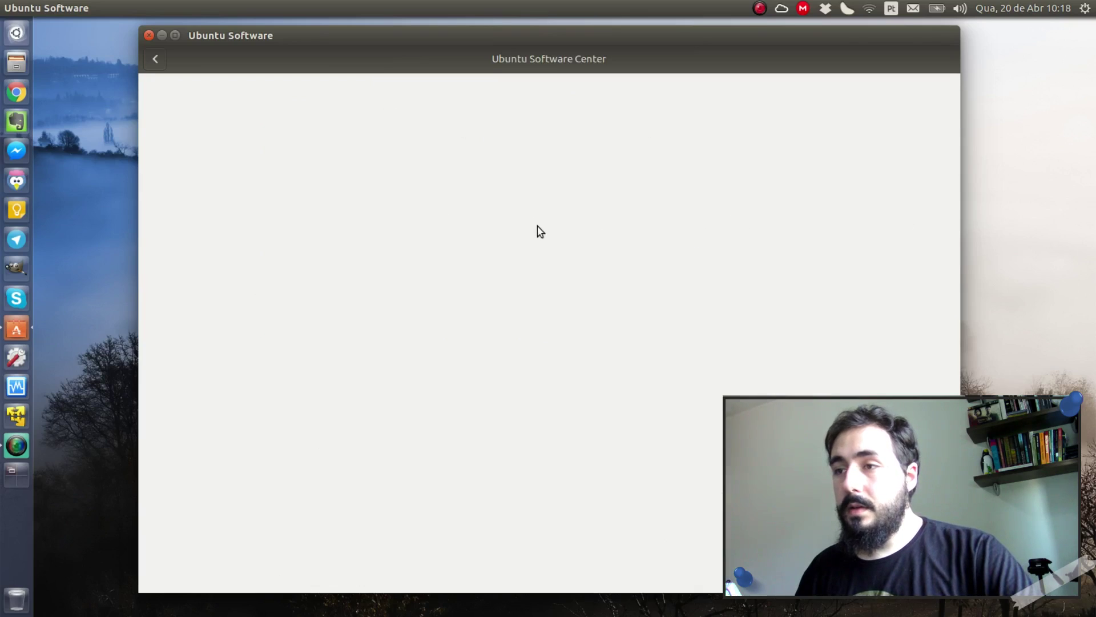
{"action": "left_click", "coordinate": [155, 58]}
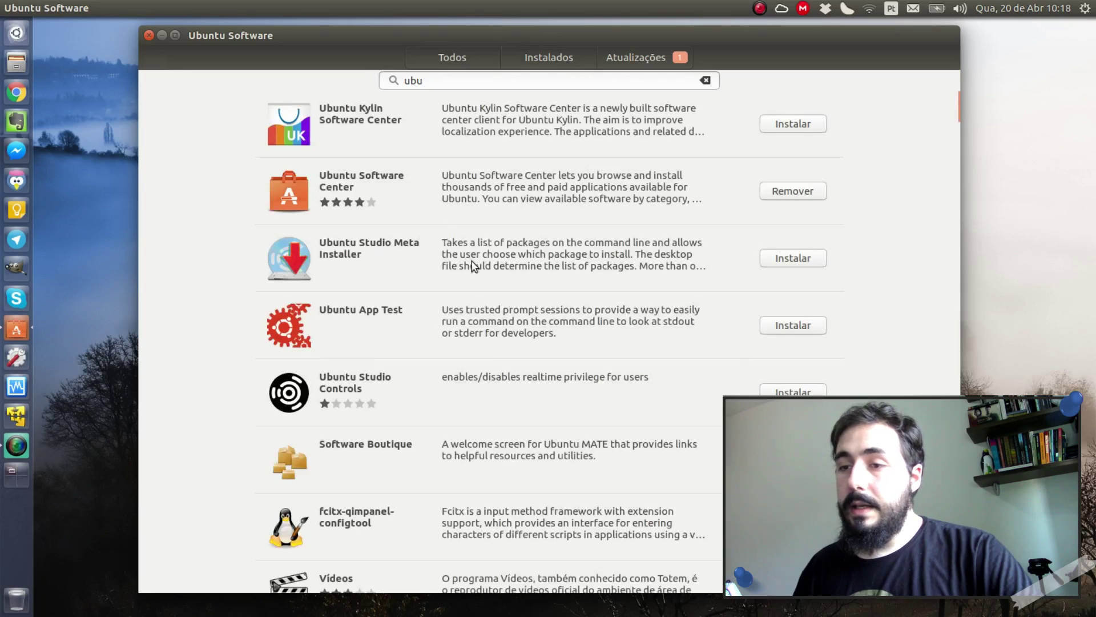
{"action": "scroll", "coordinate": [540, 394], "scroll_direction": "down", "scroll_amount": 2}
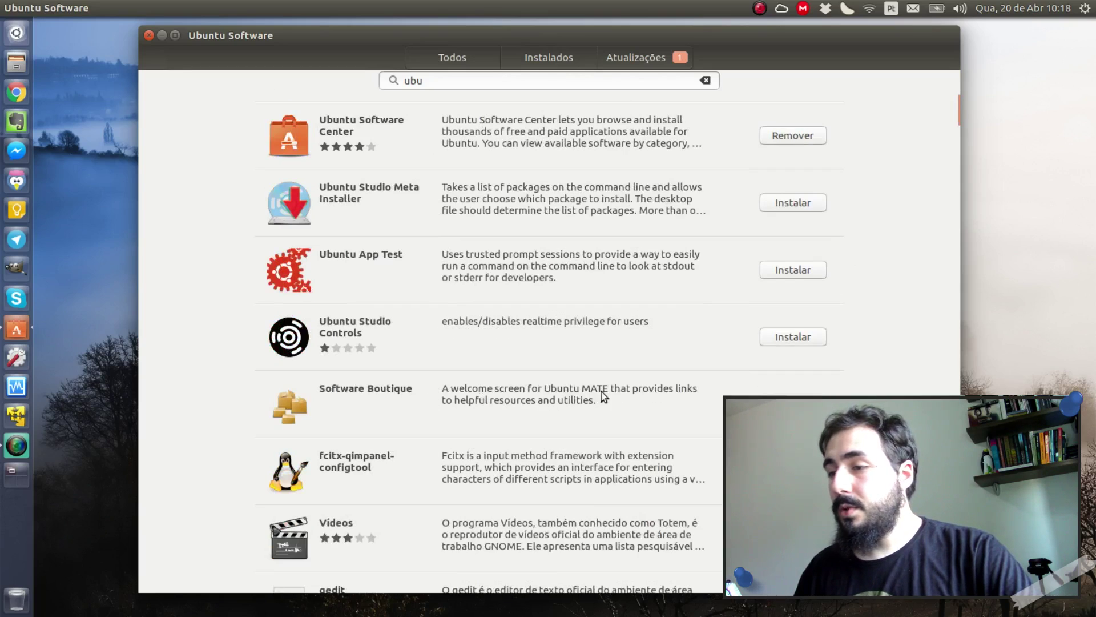
{"action": "scroll", "coordinate": [501, 406], "scroll_direction": "up", "scroll_amount": 2}
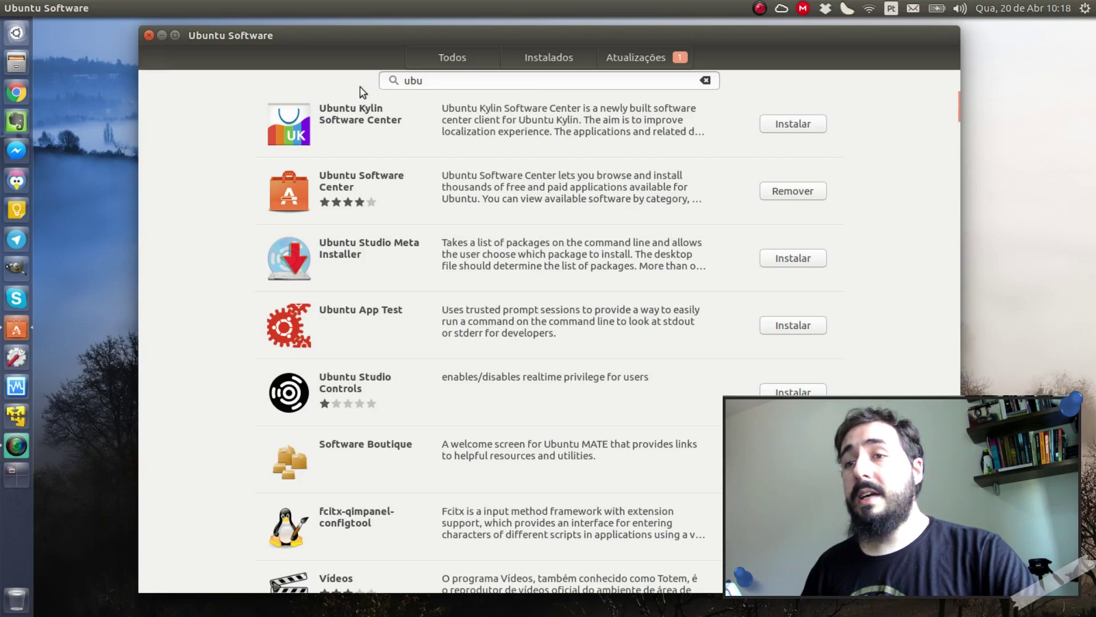
{"action": "left_click", "coordinate": [459, 59]}
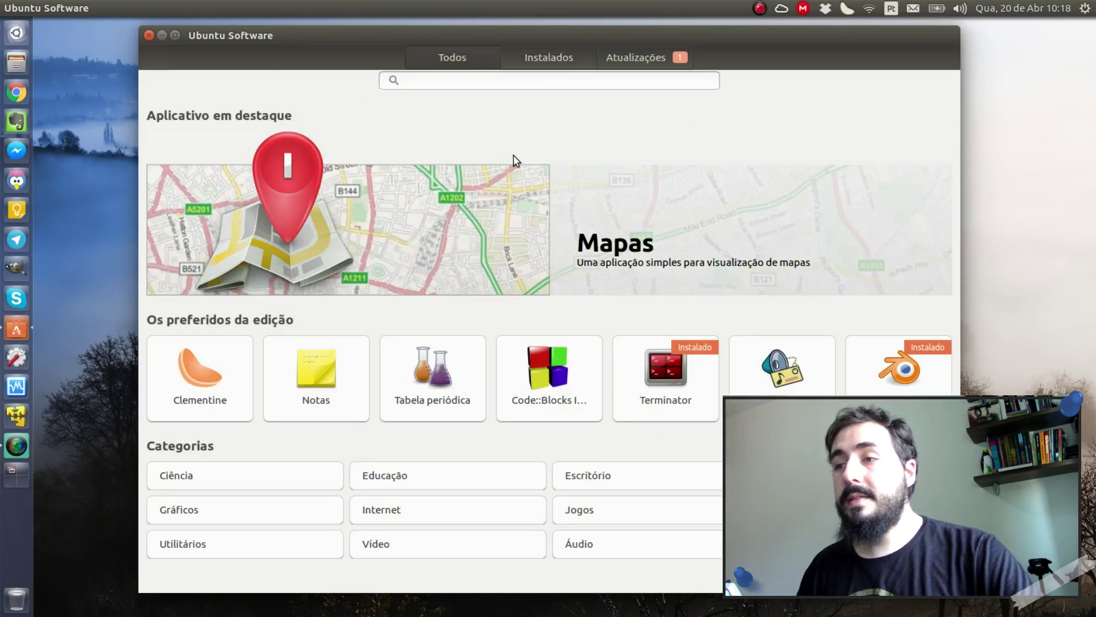
{"action": "left_click", "coordinate": [148, 35]}
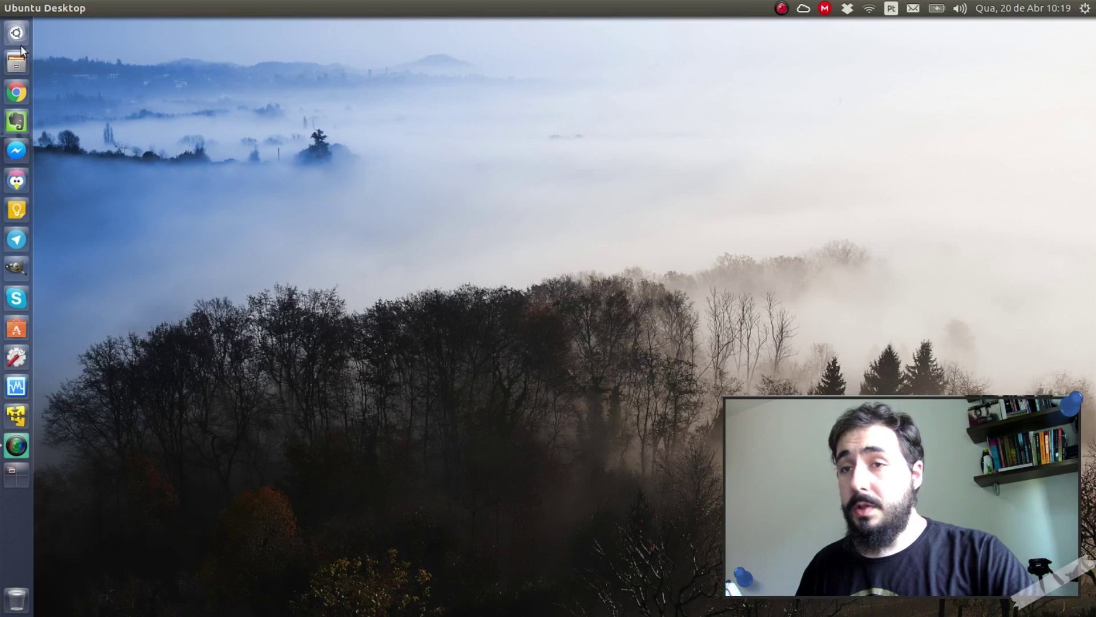
Expand the full list of installed applications in the Dash and launch the Navegador web browser.
{"action": "left_click", "coordinate": [20, 44]}
{"action": "left_click", "coordinate": [301, 414]}
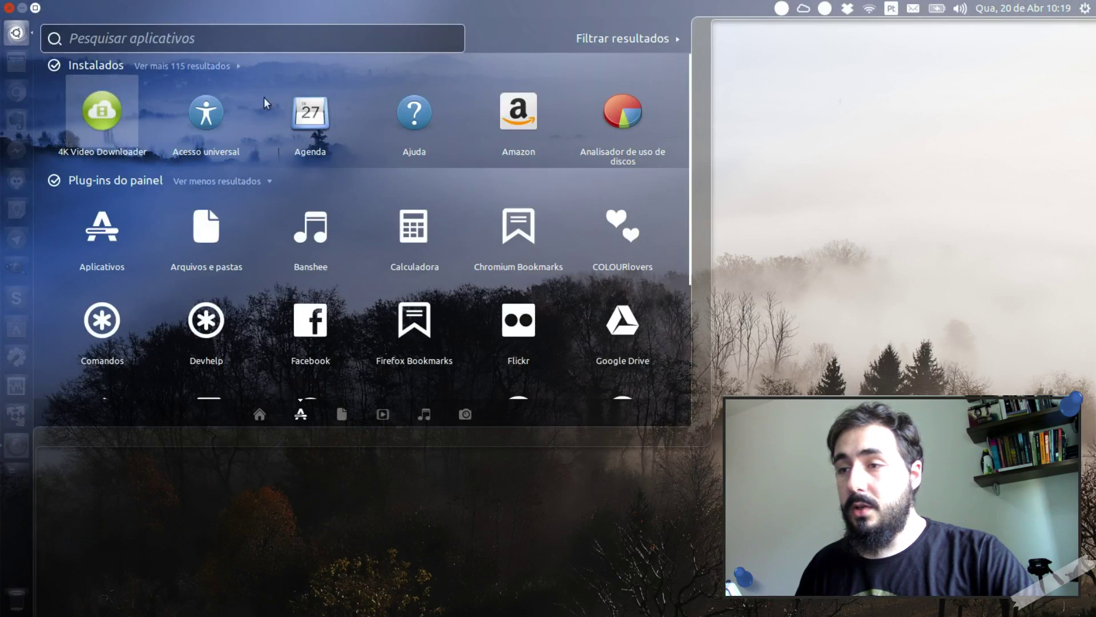
{"action": "left_click", "coordinate": [328, 66]}
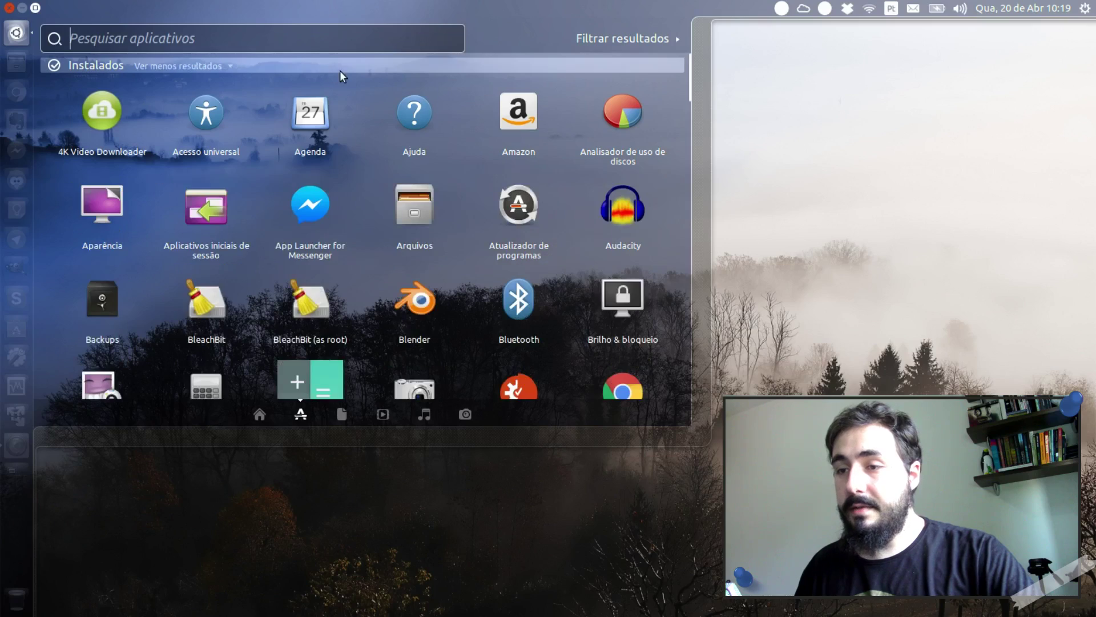
{"action": "scroll", "coordinate": [354, 97], "scroll_direction": "down", "scroll_amount": 10}
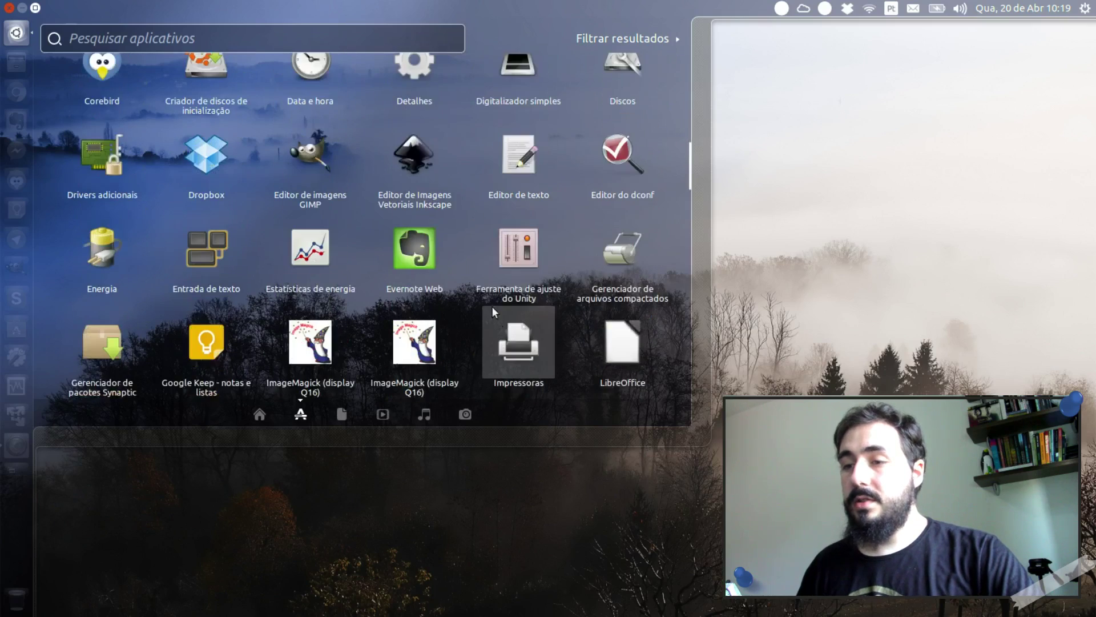
{"action": "scroll", "coordinate": [493, 311], "scroll_direction": "down", "scroll_amount": 7}
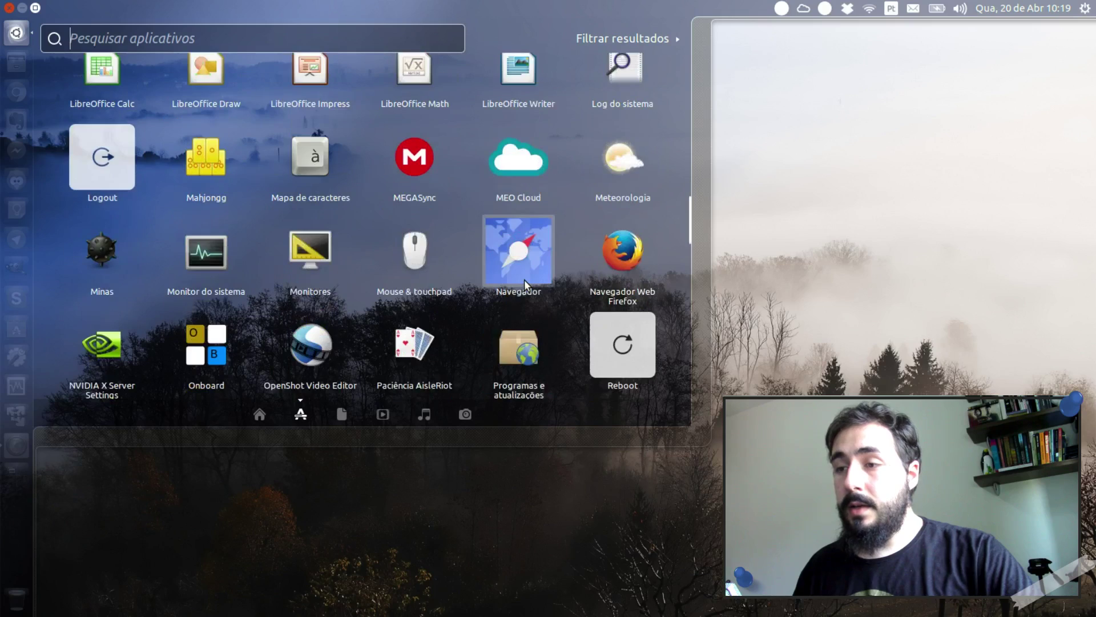
{"action": "left_click", "coordinate": [521, 266]}
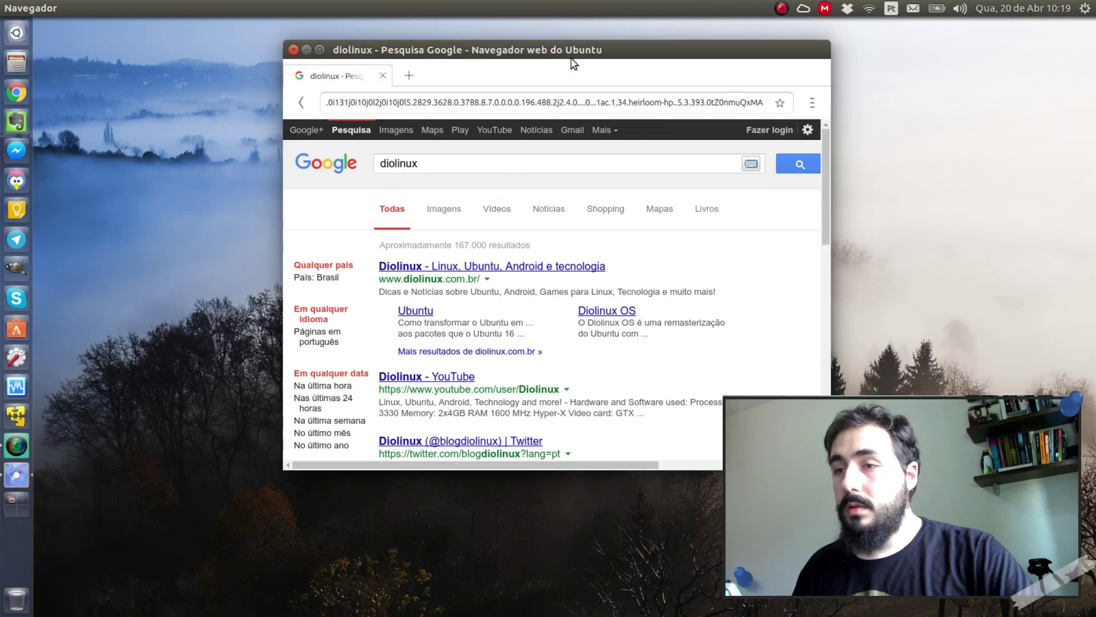
Browse the "diolinux" search results, view a new tab in the maximized browser window, and close the browser.
{"action": "left_click_drag", "start_coordinate": [588, 45], "coordinate": [420, 61]}
{"action": "scroll", "coordinate": [455, 282], "scroll_direction": "down", "scroll_amount": 10}
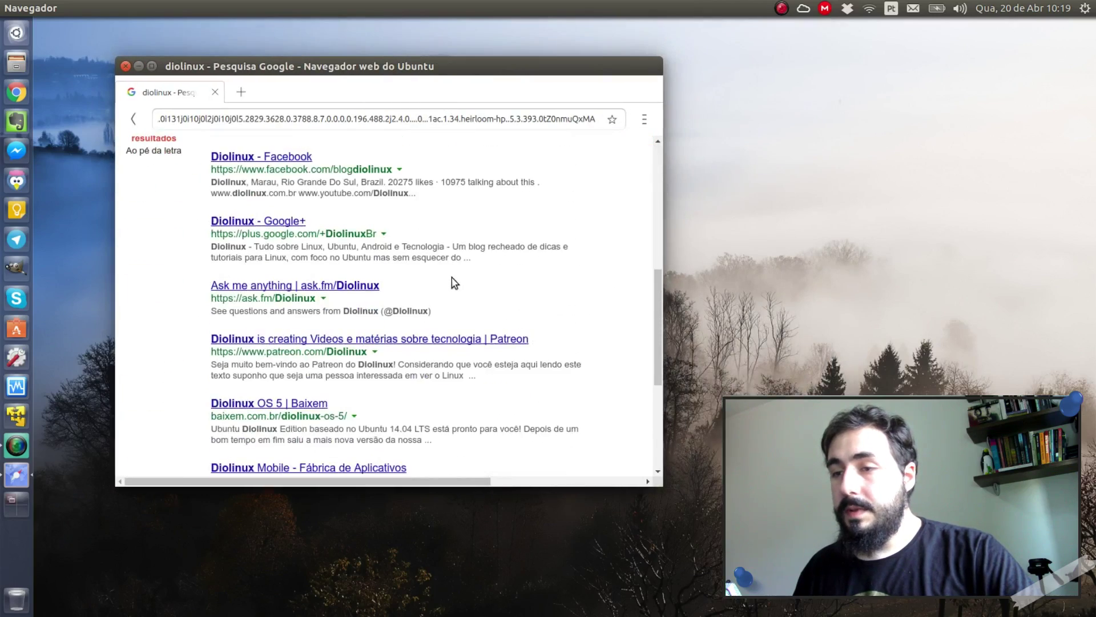
{"action": "scroll", "coordinate": [512, 274], "scroll_direction": "up", "scroll_amount": 10}
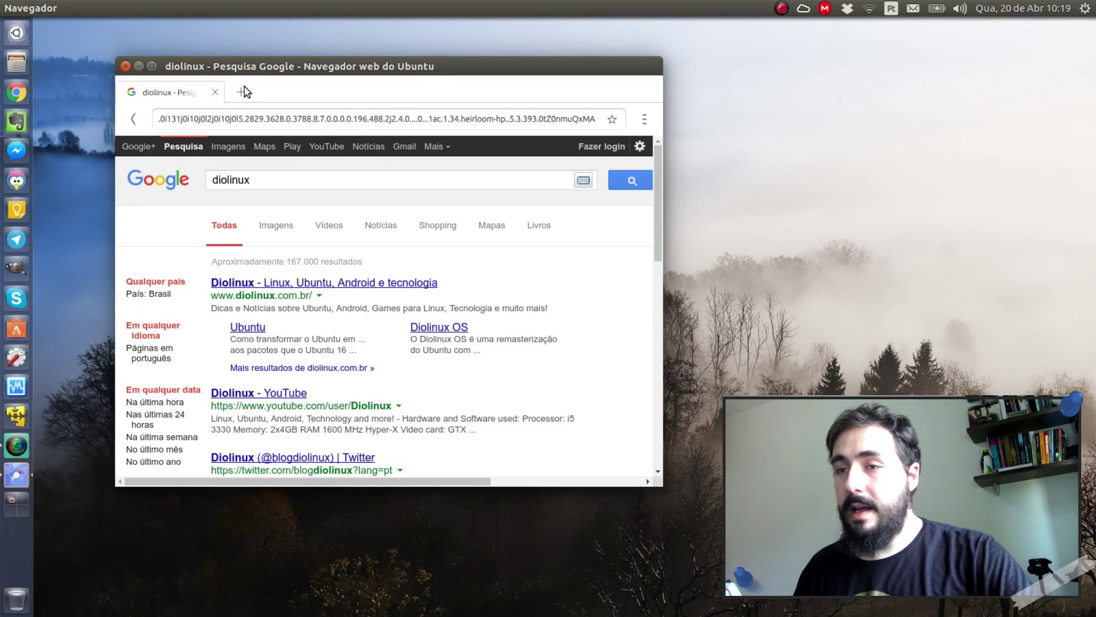
{"action": "left_click", "coordinate": [244, 91]}
{"action": "double_click", "coordinate": [465, 88]}
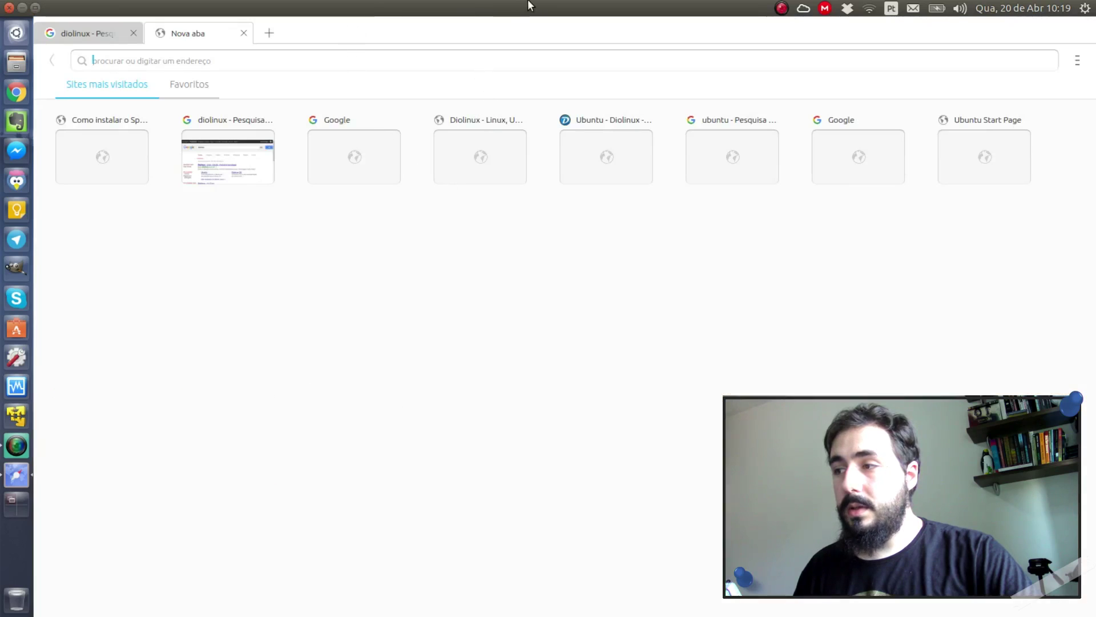
{"action": "left_click", "coordinate": [21, 8]}
Search the Dash for "shu", add the Shutdown entry to the launcher, and run it from there.
{"action": "left_click", "coordinate": [21, 35]}
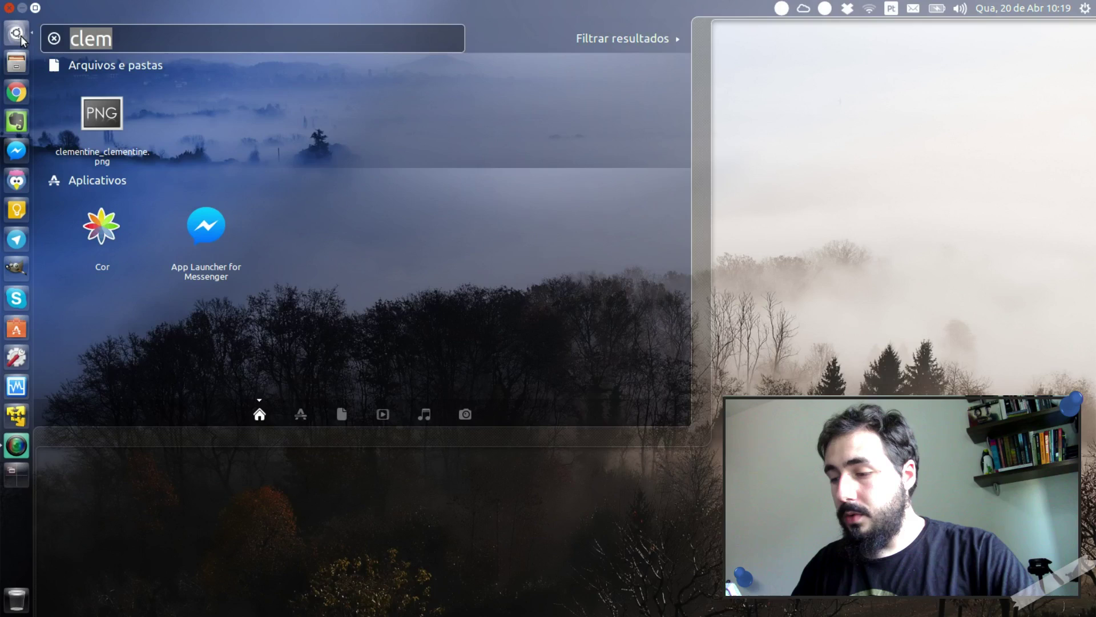
{"action": "key", "text": "BackSpace"}
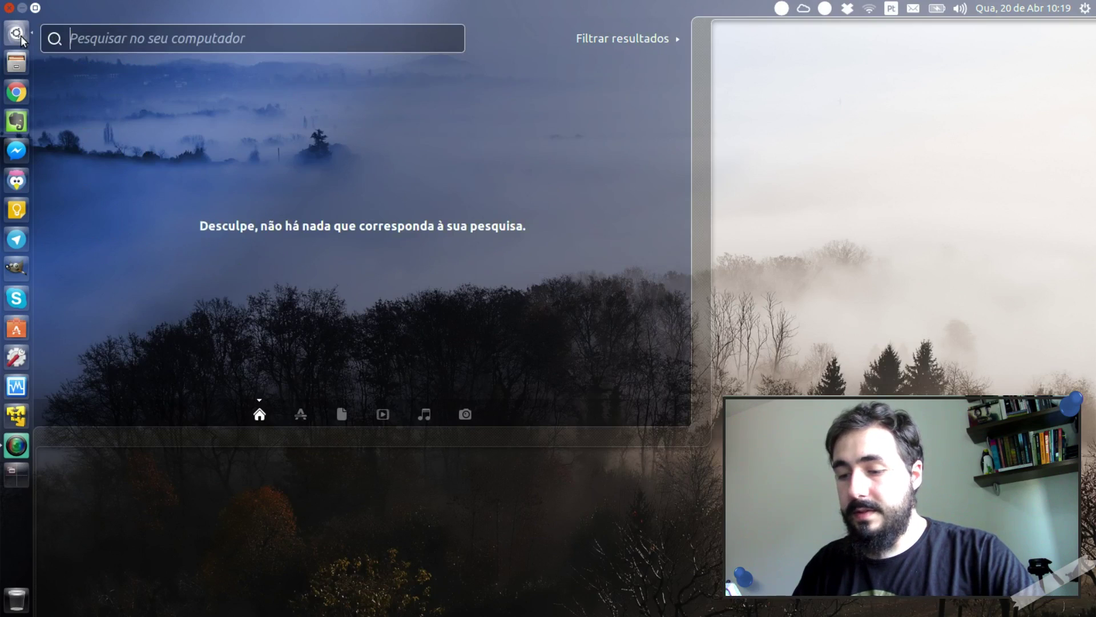
{"action": "type", "text": "shu"}
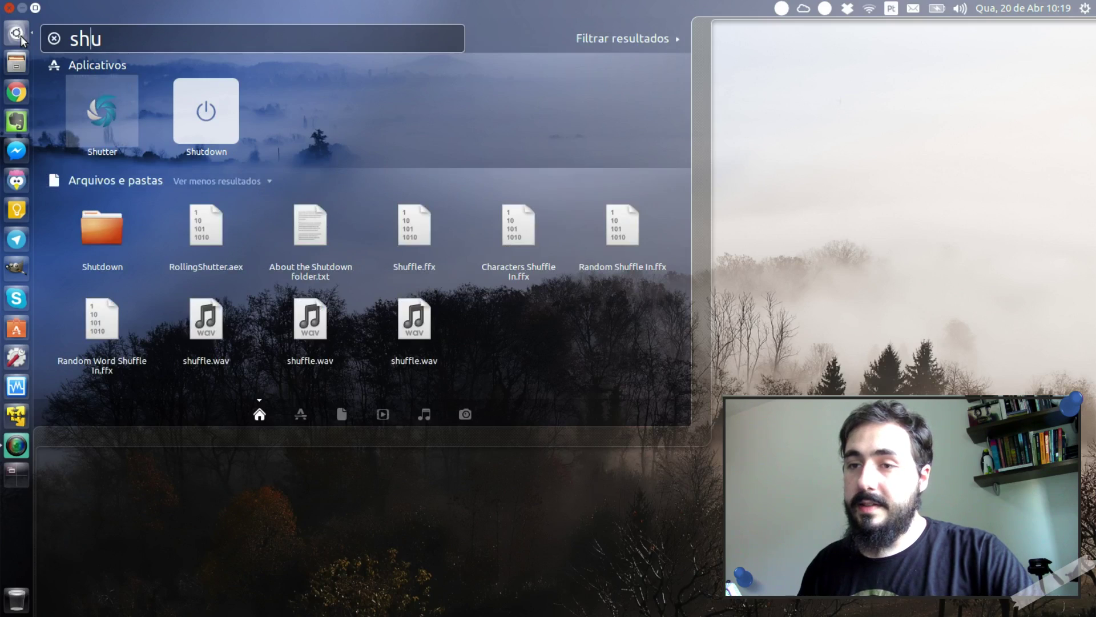
{"action": "left_click_drag", "start_coordinate": [215, 118], "coordinate": [17, 294]}
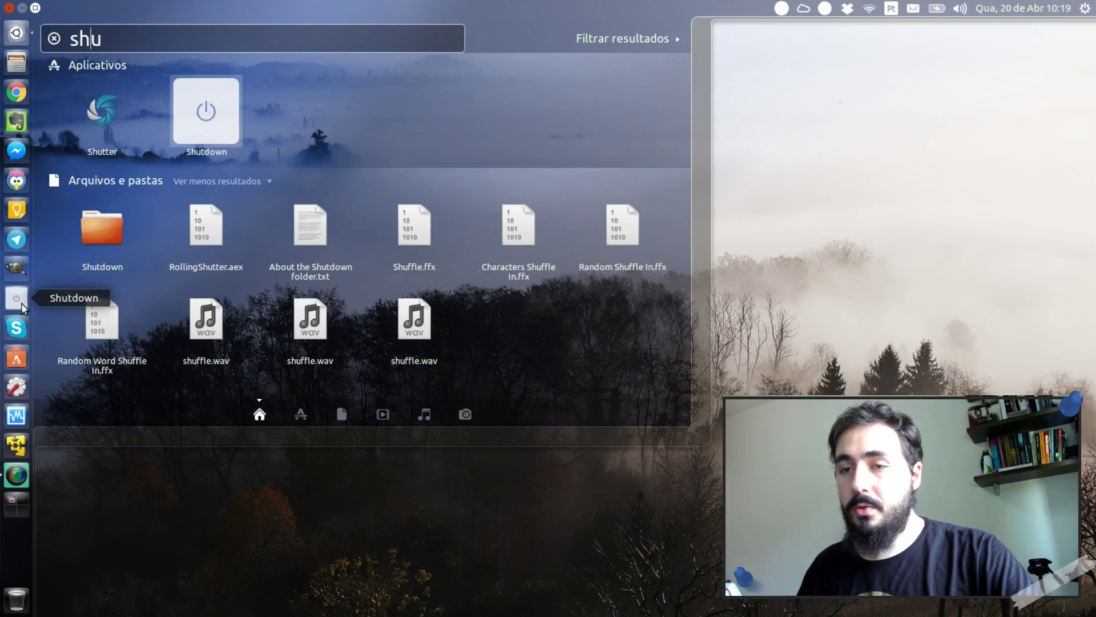
{"action": "left_click", "coordinate": [16, 298]}
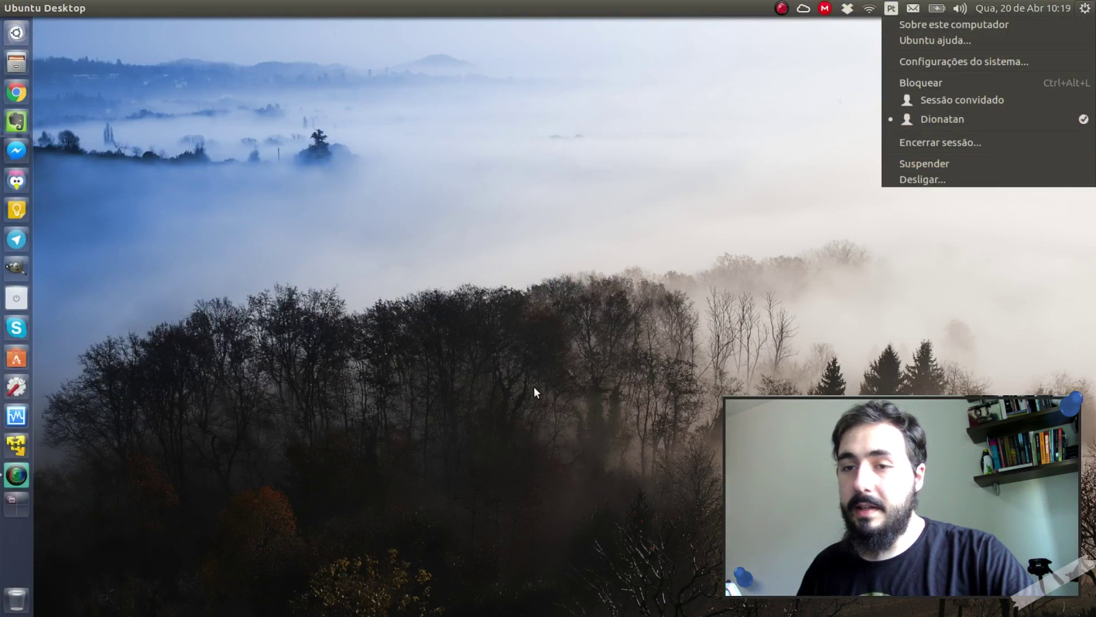
Dismiss the session menu and remove the Shutdown shortcut from the launcher.
{"action": "left_click", "coordinate": [533, 391]}
{"action": "right_click", "coordinate": [16, 297]}
{"action": "left_click", "coordinate": [86, 318]}
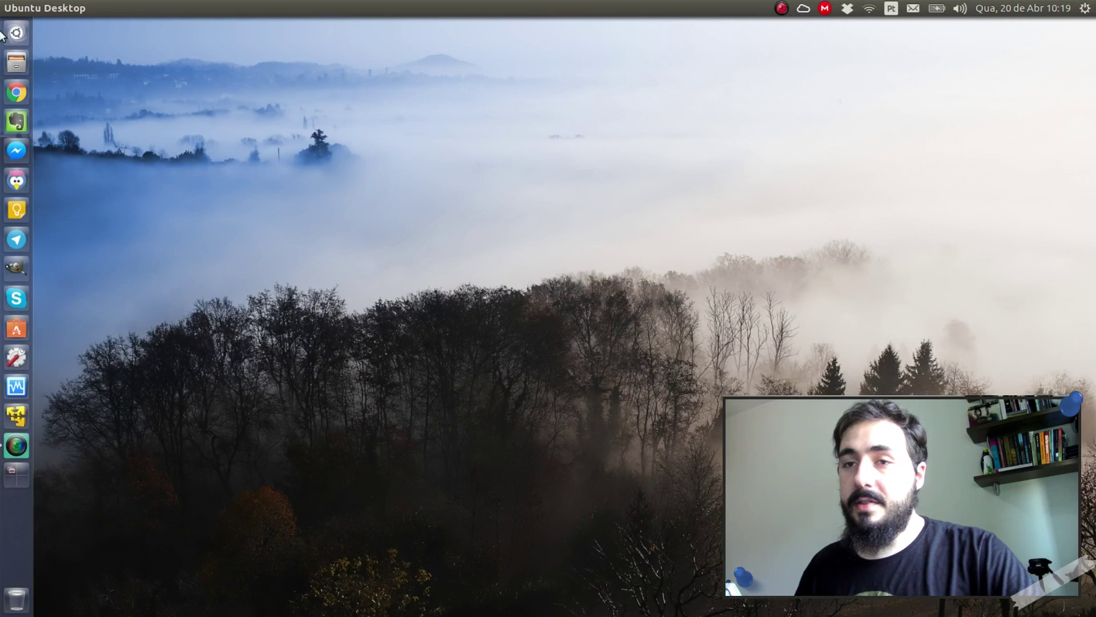
Search the Dash for "reb" to view the Reboot entry, and clear the search.
{"action": "left_click", "coordinate": [24, 28]}
{"action": "type", "text": "reb"}
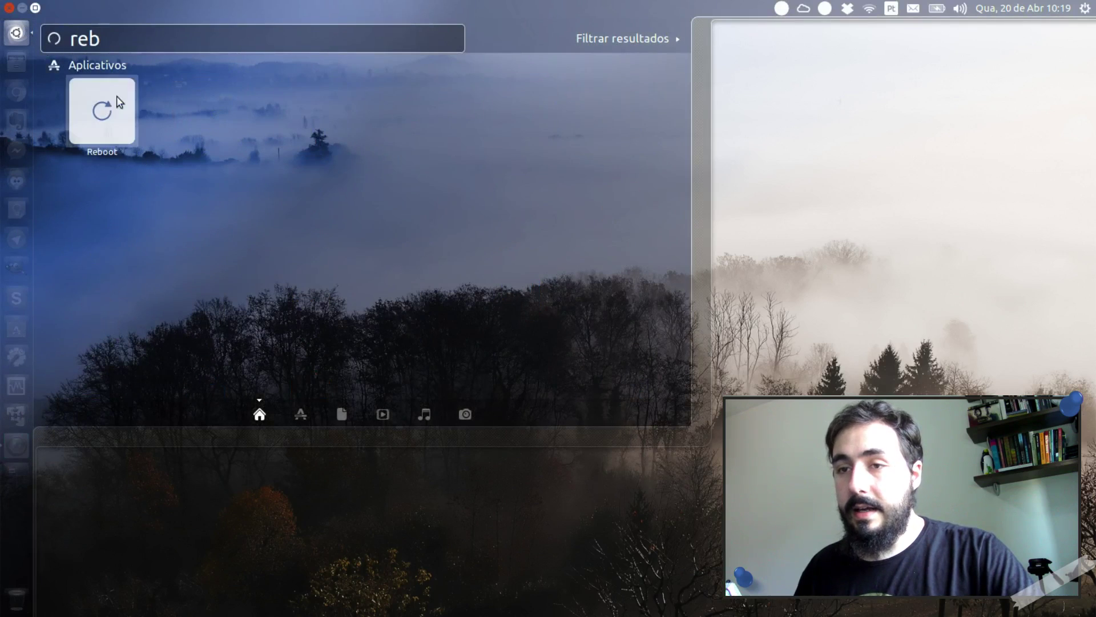
{"action": "key", "text": "BackSpace"}
{"action": "key", "text": "BackSpace"}
{"action": "key", "text": "BackSpace"}
Search the Dash for "lo", add the Logout entry to the launcher, and remove it again.
{"action": "type", "text": "lo"}
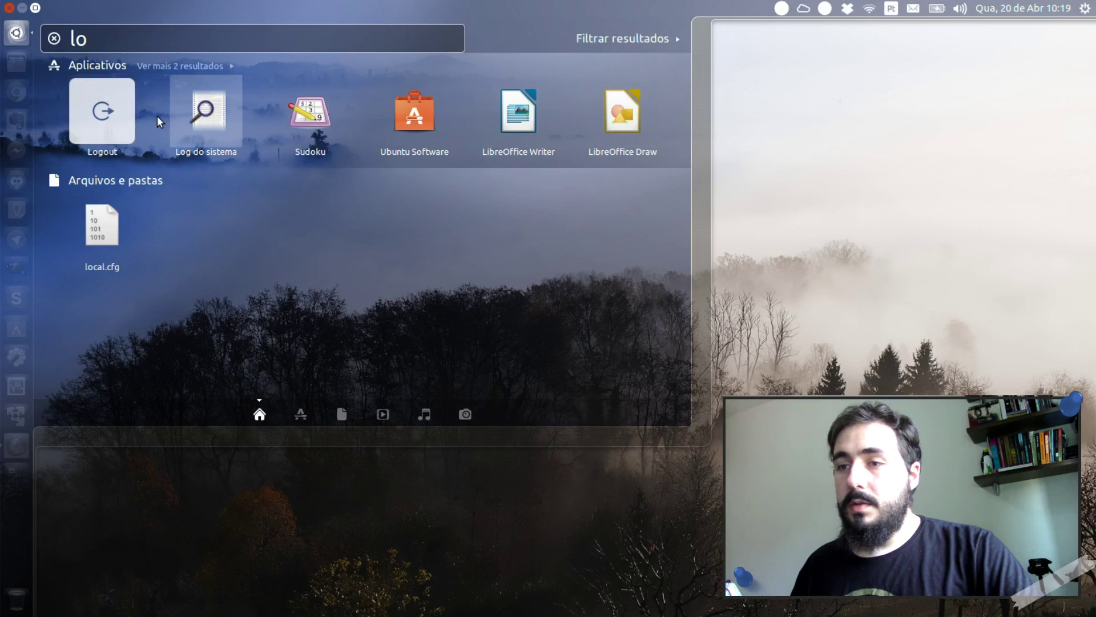
{"action": "left_click_drag", "start_coordinate": [133, 110], "coordinate": [25, 245]}
{"action": "right_click", "coordinate": [25, 246]}
{"action": "left_click", "coordinate": [94, 259]}
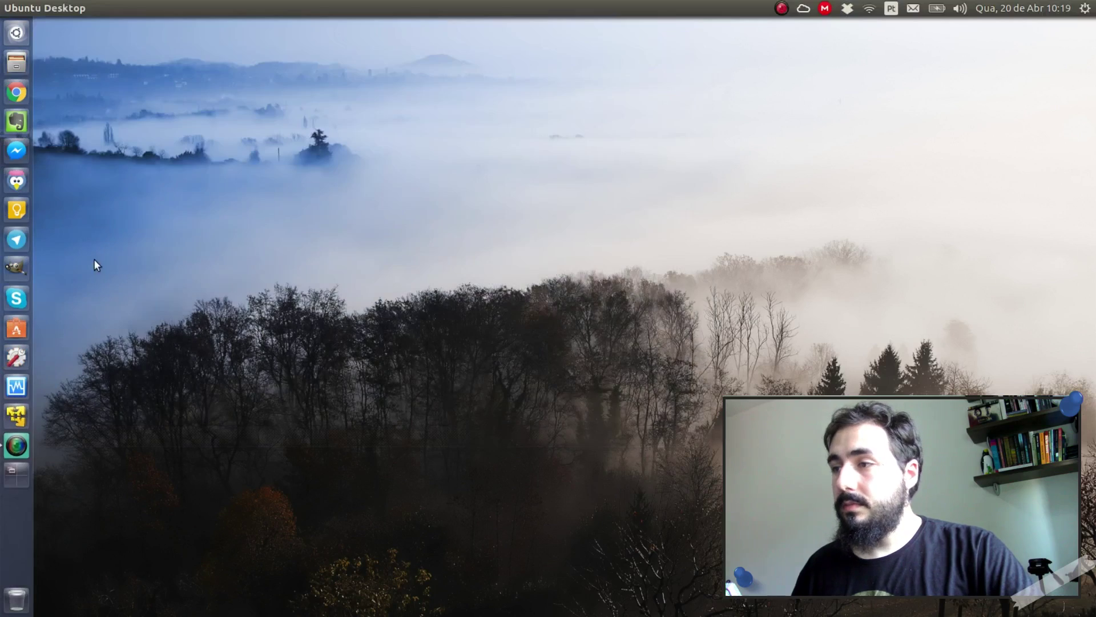
View the session and power options in the system menu and dismiss it.
{"action": "left_click", "coordinate": [1084, 8]}
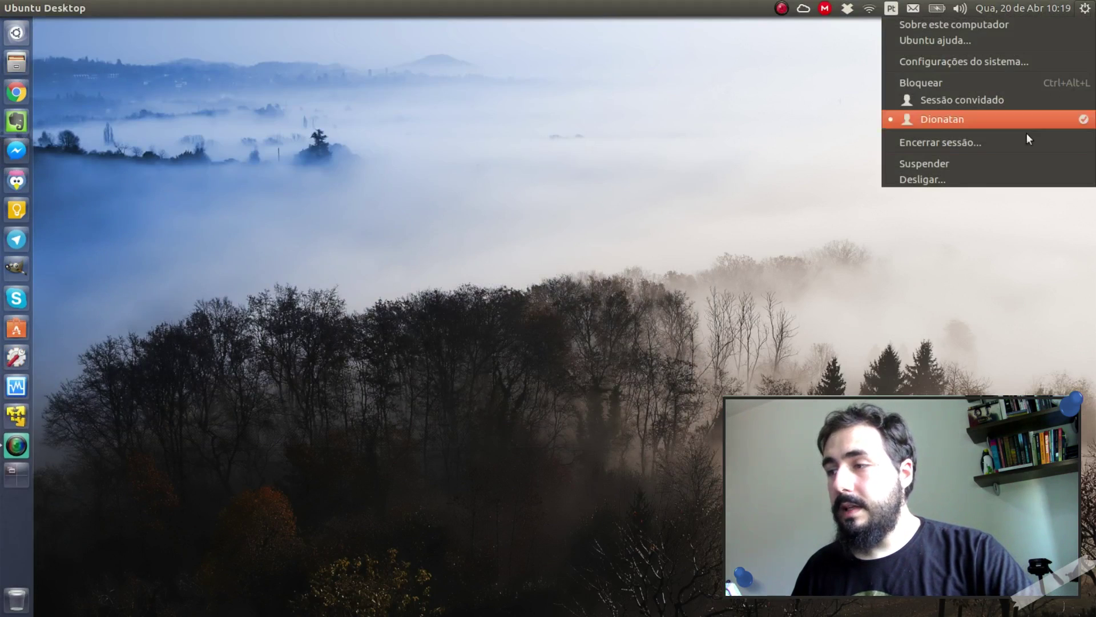
{"action": "left_click", "coordinate": [551, 274]}
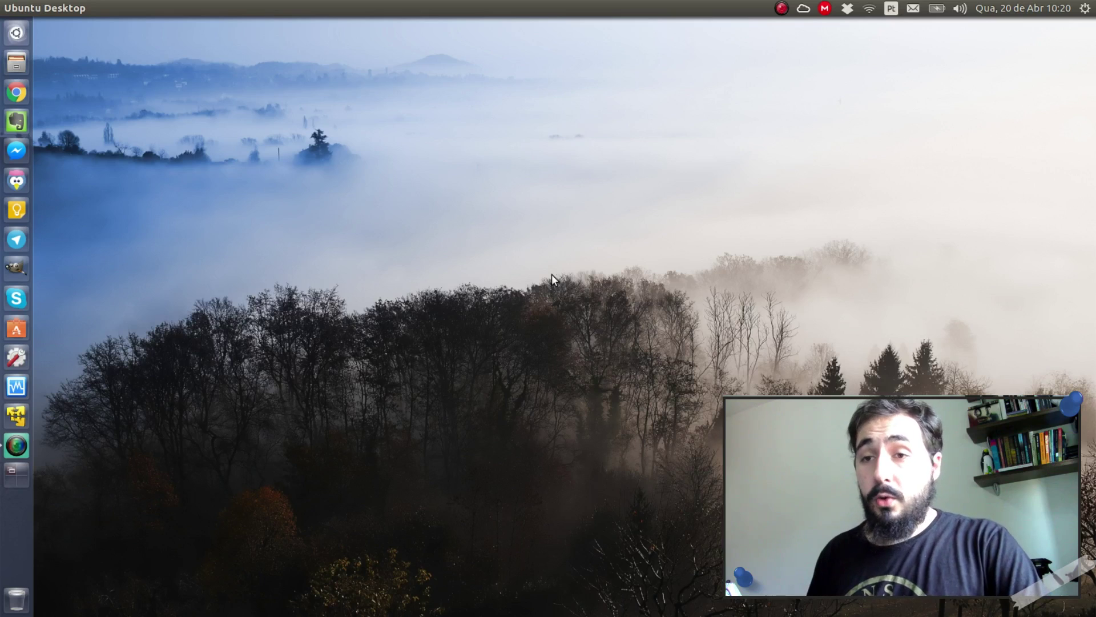
Search the Dash for "ch", launch Checkbox, and reposition its window on the desktop.
{"action": "key", "text": "super"}
{"action": "type", "text": "Ve"}
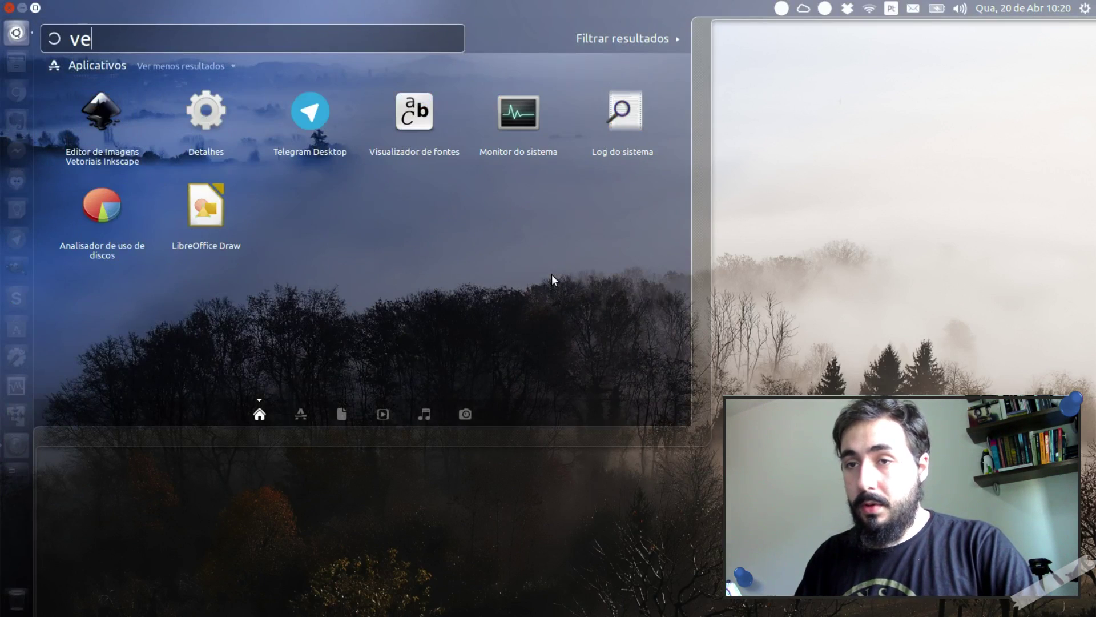
{"action": "key", "text": "BackSpace"}
{"action": "key", "text": "BackSpace"}
{"action": "type", "text": "ch"}
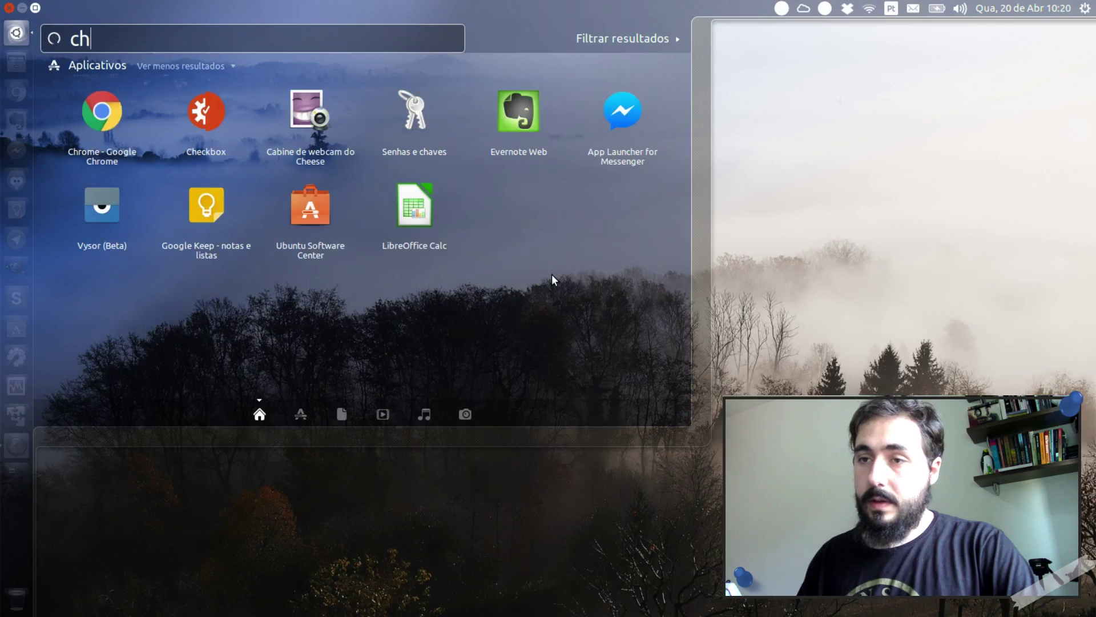
{"action": "left_click", "coordinate": [218, 133]}
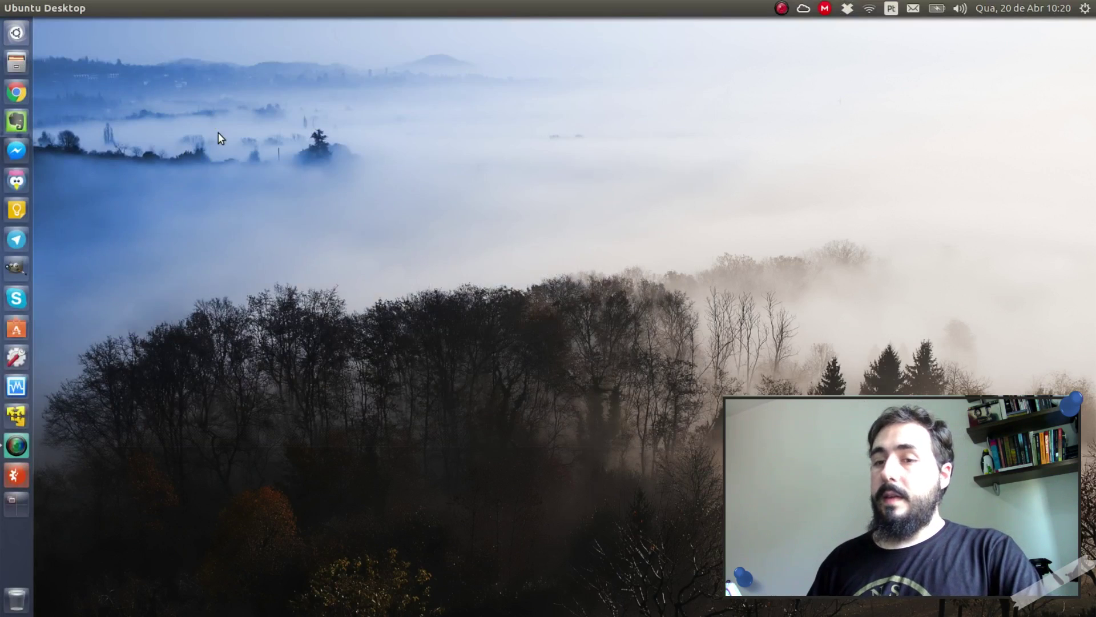
{"action": "left_click_drag", "start_coordinate": [632, 50], "coordinate": [463, 61]}
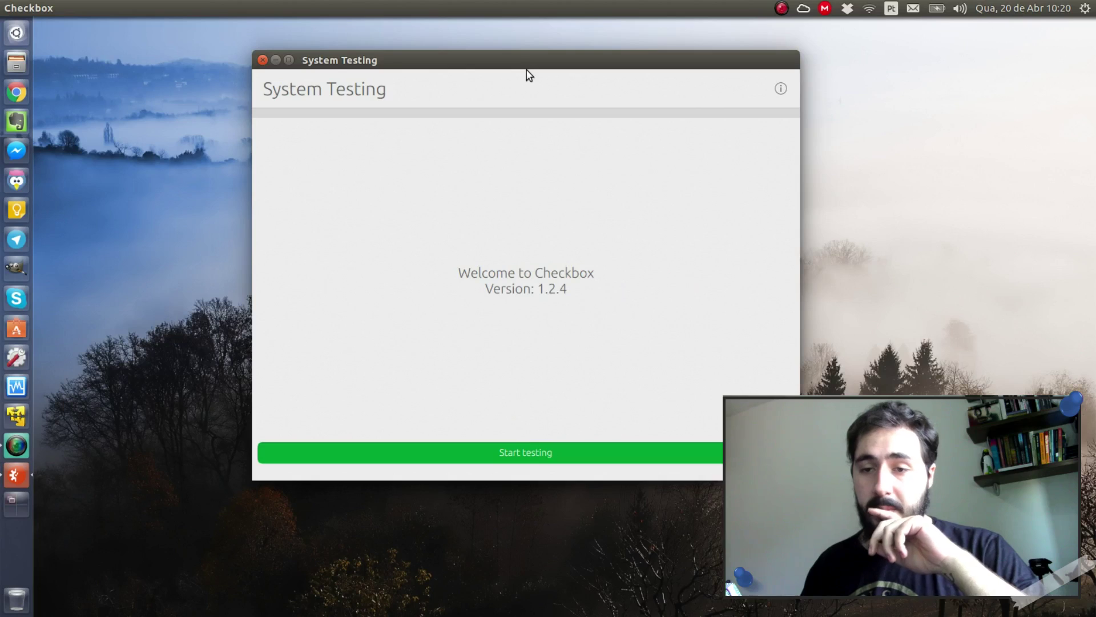
Look through the hardware test categories in Checkbox, and close it without running any tests.
{"action": "left_click", "coordinate": [528, 454]}
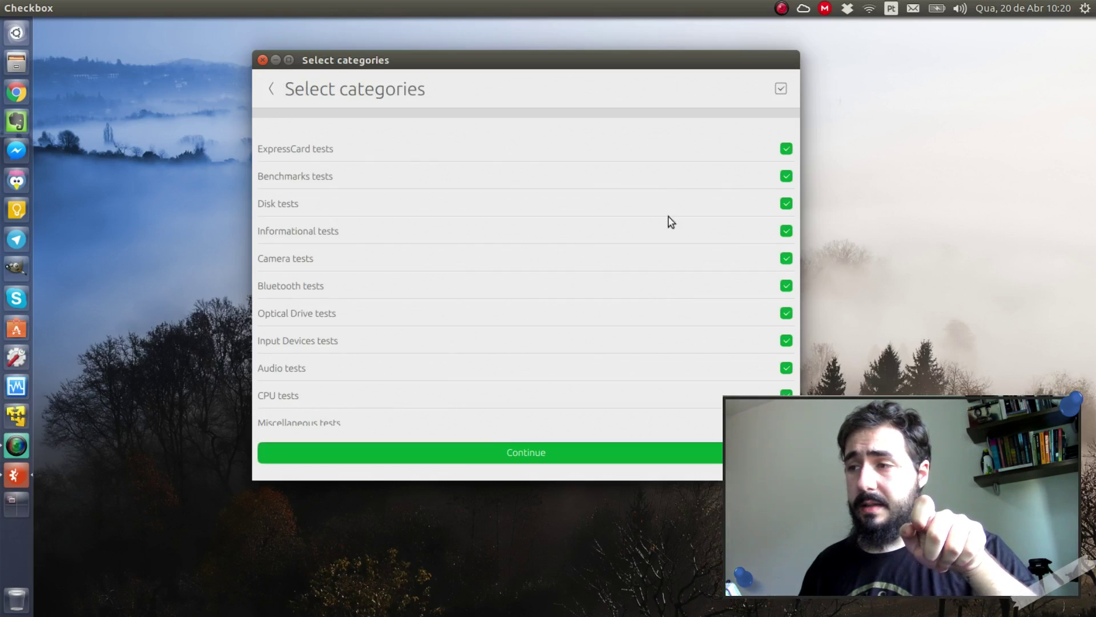
{"action": "scroll", "coordinate": [688, 183], "scroll_direction": "down", "scroll_amount": 5}
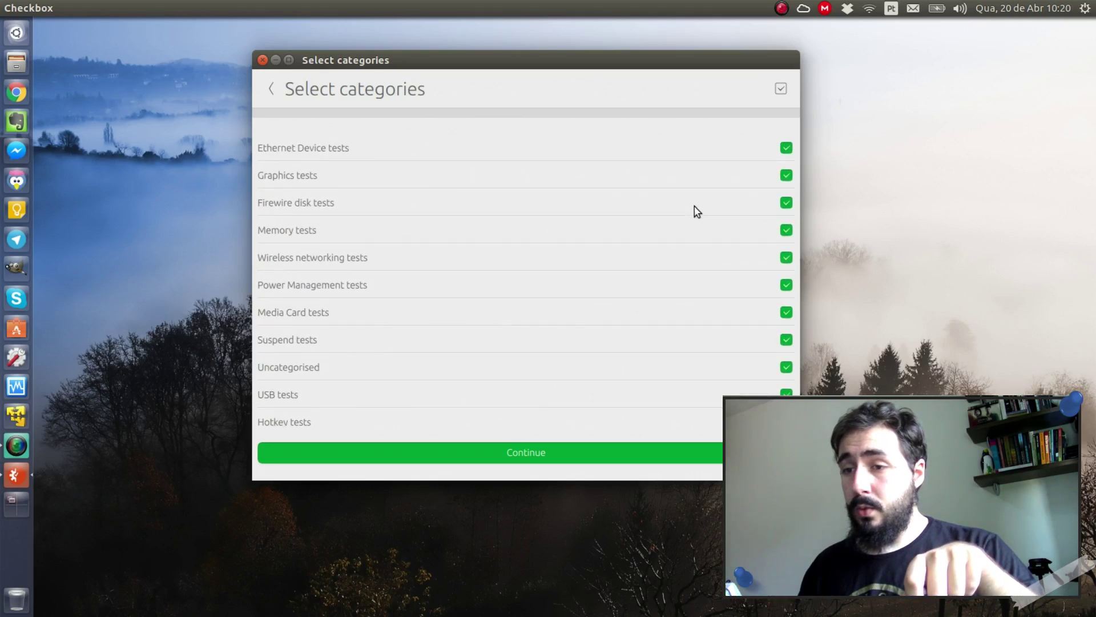
{"action": "scroll", "coordinate": [694, 206], "scroll_direction": "up", "scroll_amount": 4}
{"action": "scroll", "coordinate": [695, 204], "scroll_direction": "up", "scroll_amount": 2}
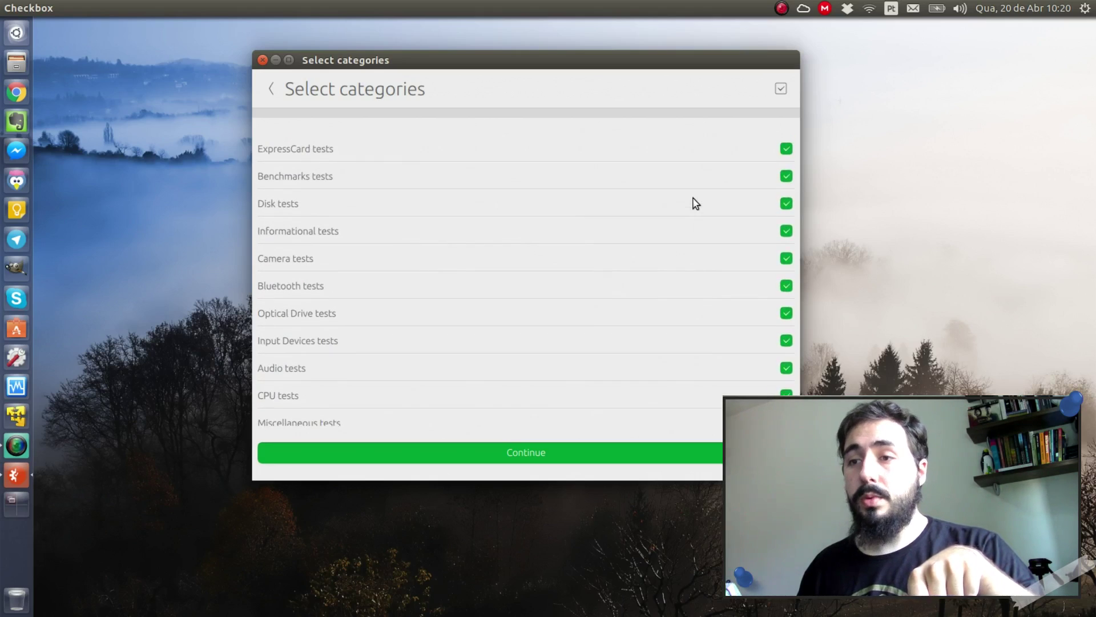
{"action": "scroll", "coordinate": [695, 206], "scroll_direction": "down", "scroll_amount": 5}
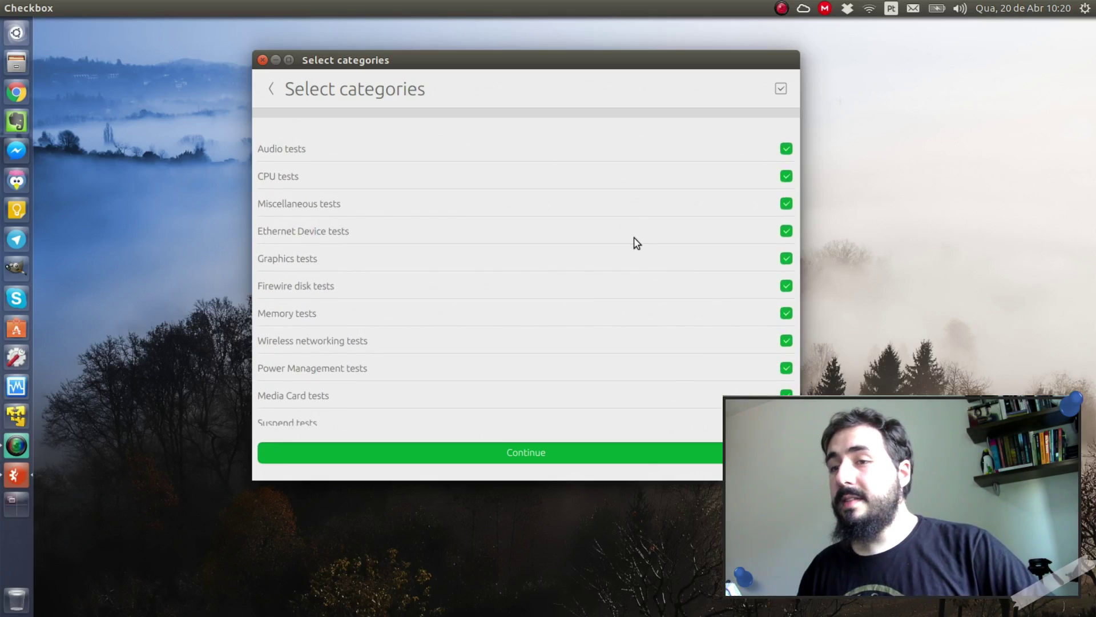
{"action": "scroll", "coordinate": [634, 242], "scroll_direction": "down", "scroll_amount": 2}
{"action": "scroll", "coordinate": [631, 242], "scroll_direction": "up", "scroll_amount": 6}
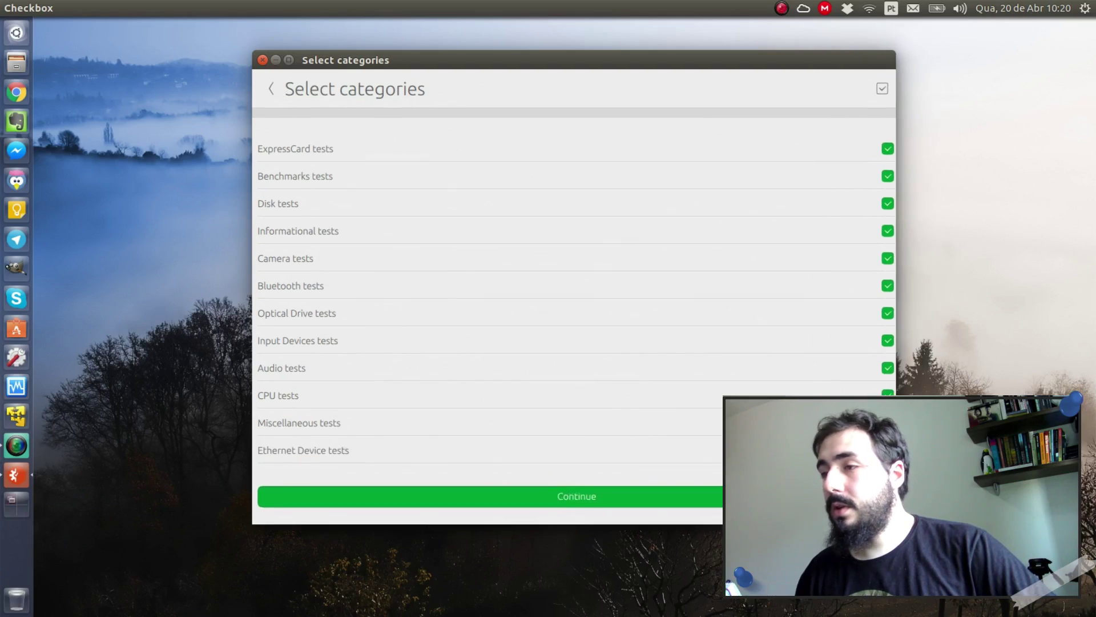
{"action": "left_click", "coordinate": [272, 89]}
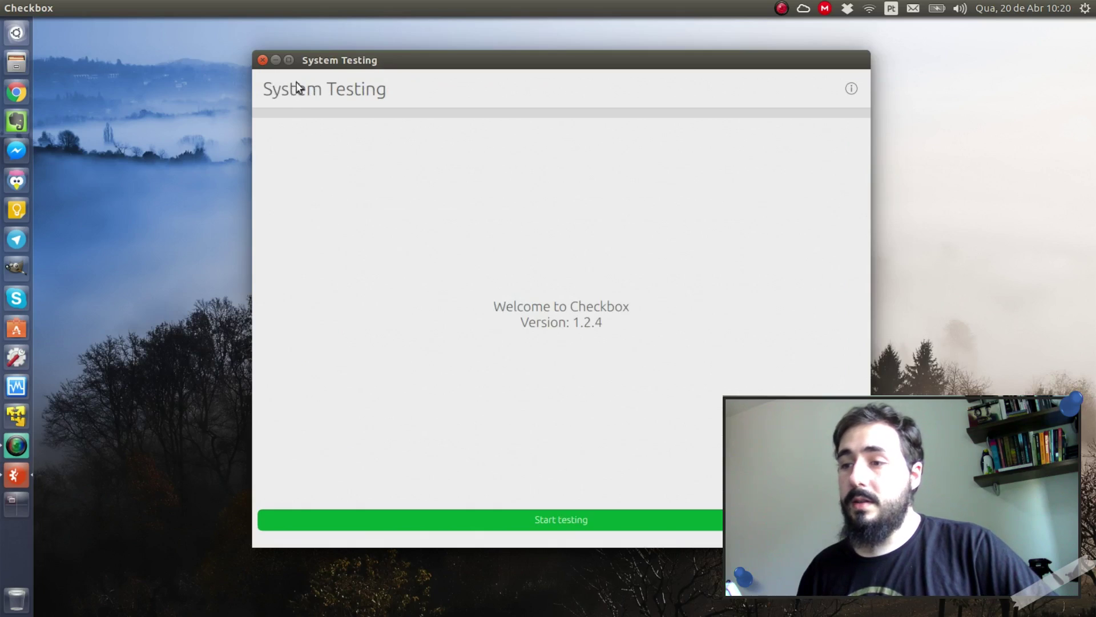
{"action": "left_click", "coordinate": [263, 60]}
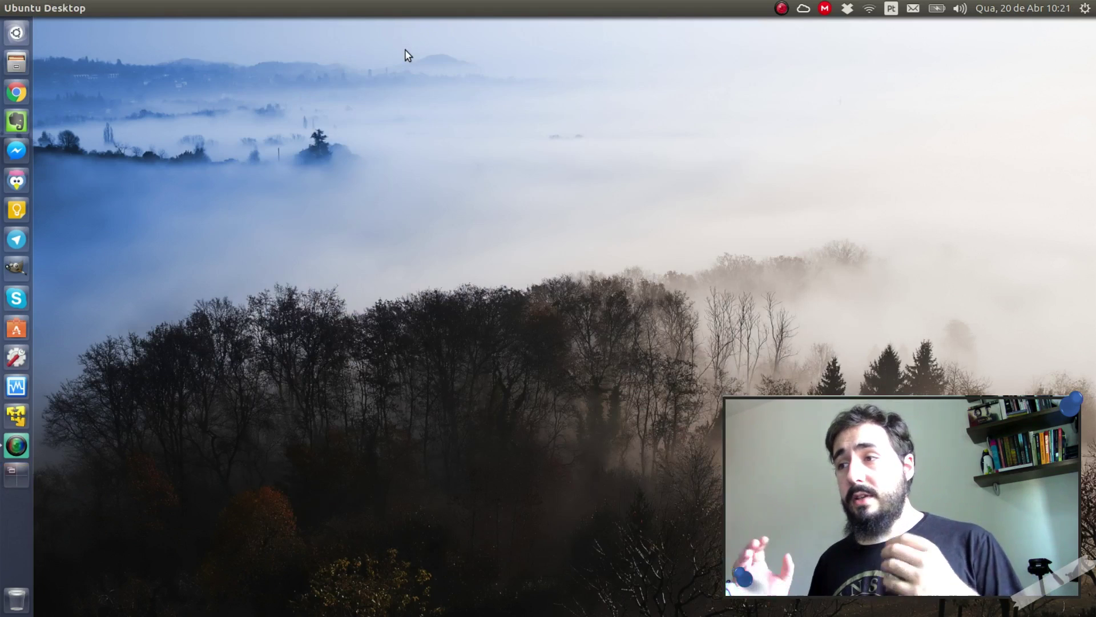